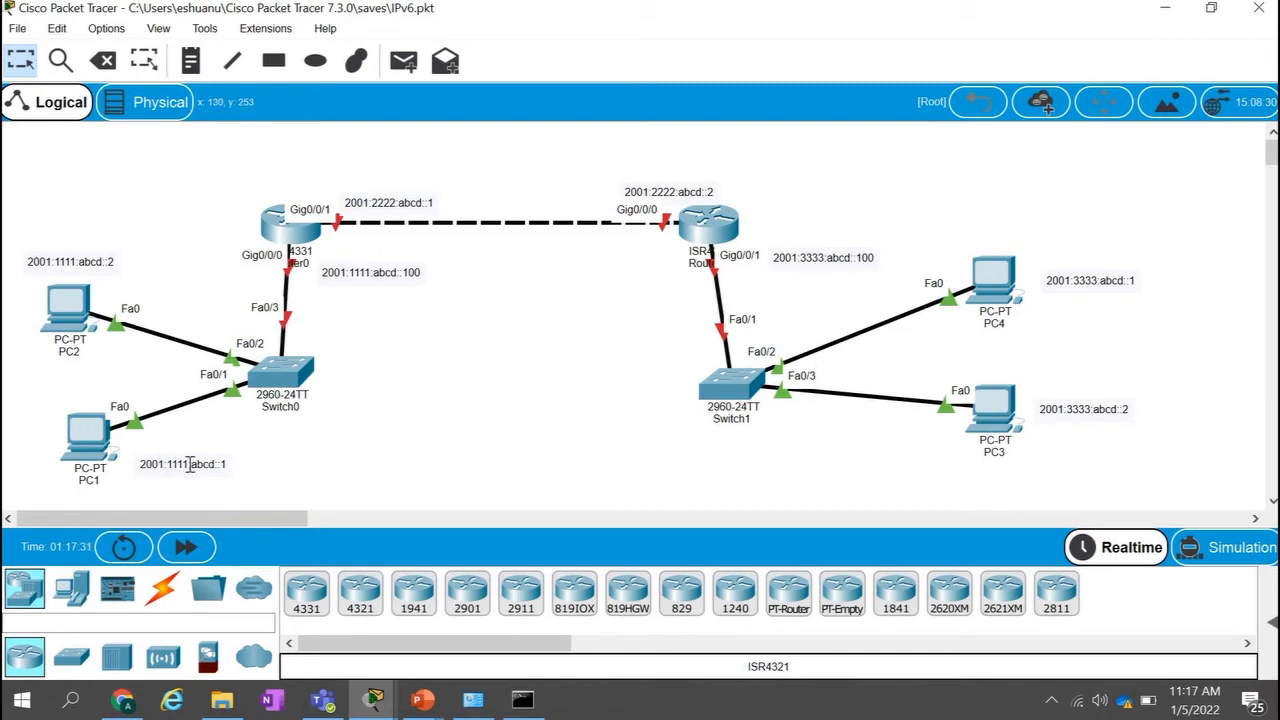
Switch to Epic Pen and activate its pen for annotating the network topology.
left_click(72, 705)
type("epi")
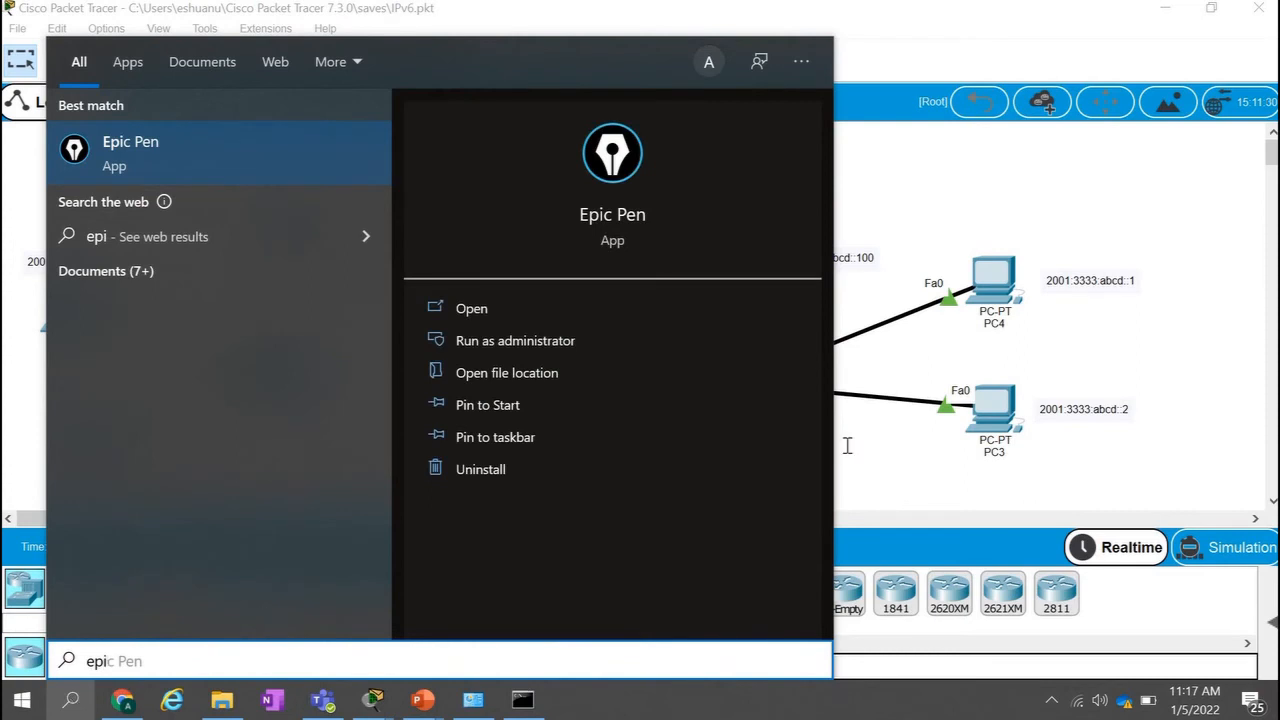
key("Return")
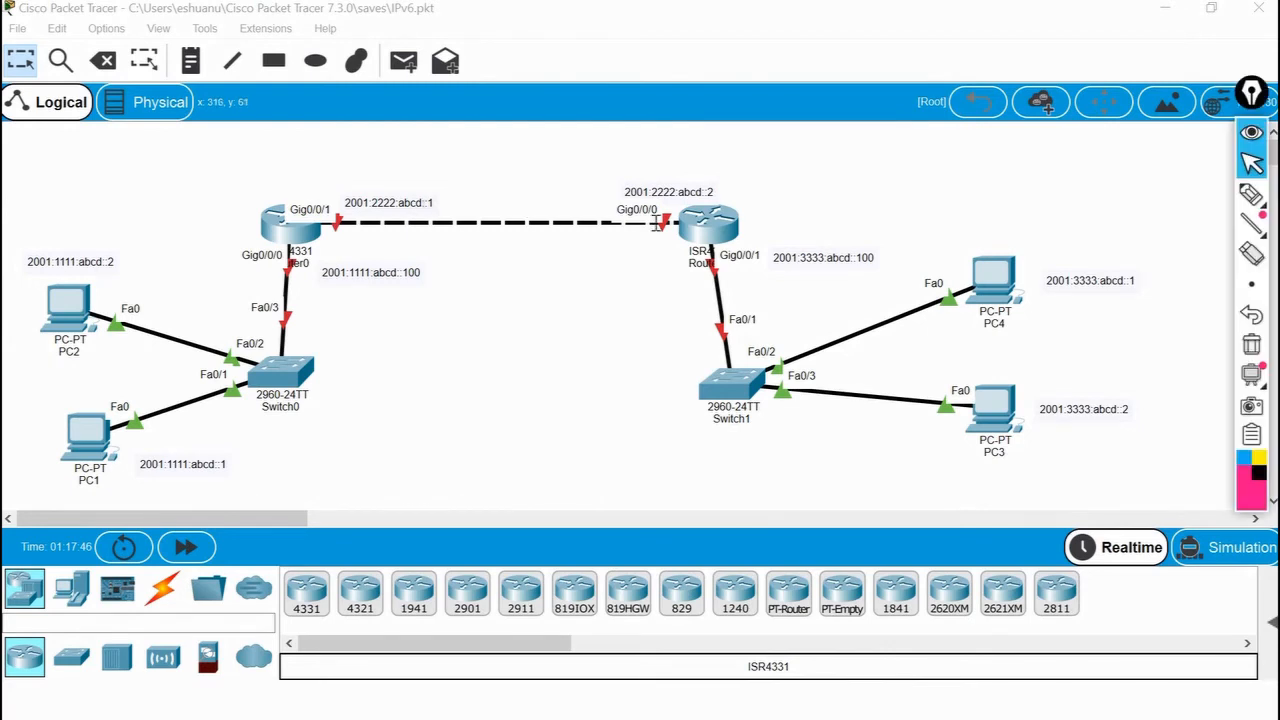
left_click(1251, 195)
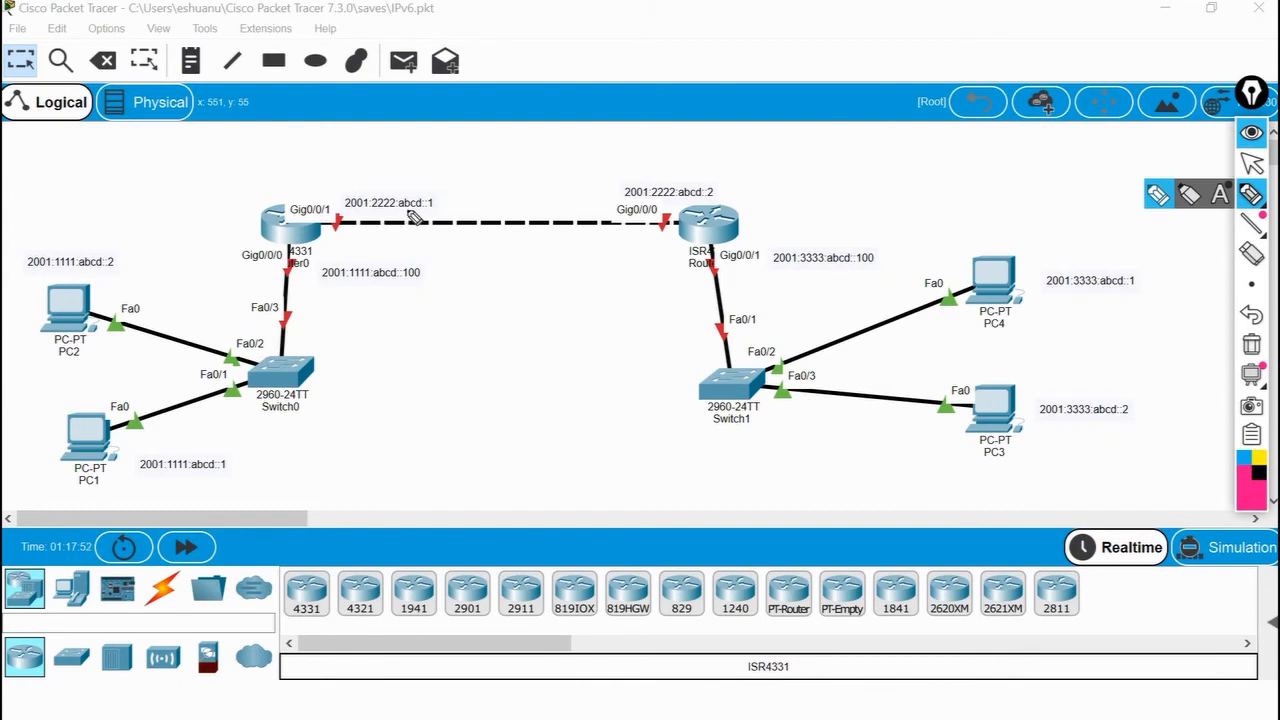
Underline Router0's 2222 address, draw arrows to the 1111 part of PC2's, PC1's and the gateway's addresses, and double-underline the gateway's 100.
left_click_drag(428, 215, 403, 235)
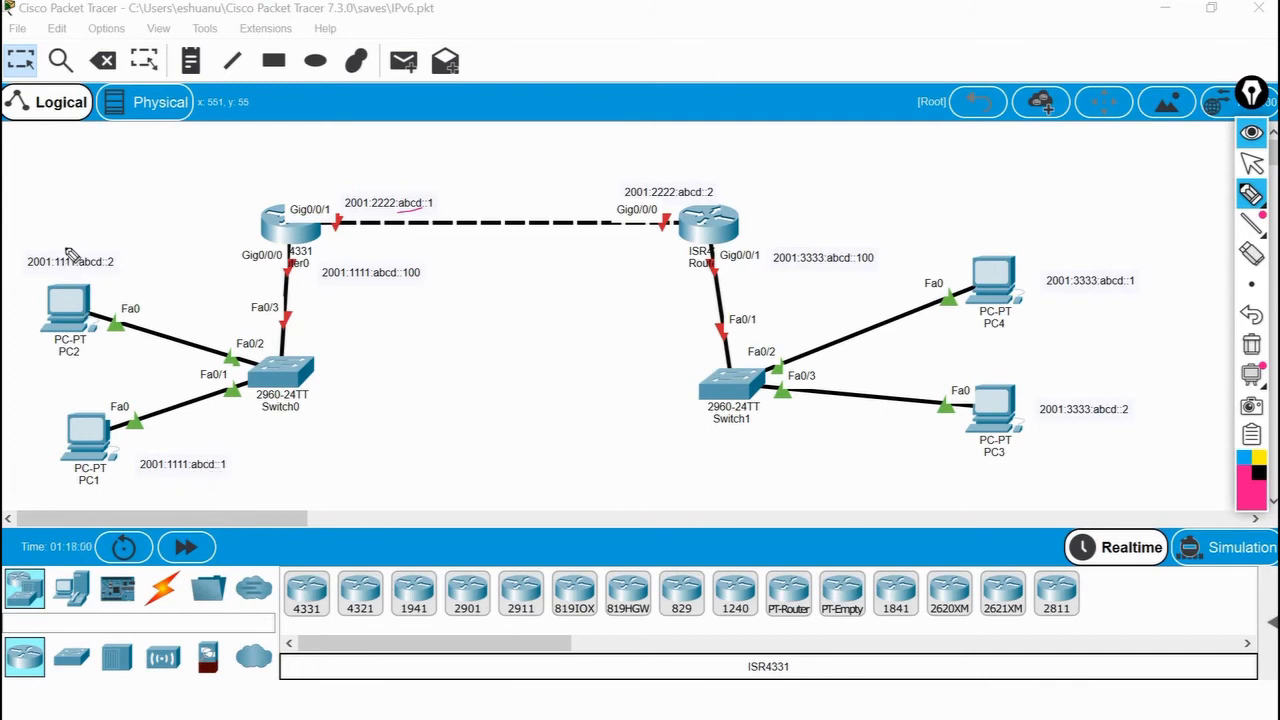
left_click_drag(60, 226, 62, 247)
left_click_drag(176, 496, 180, 474)
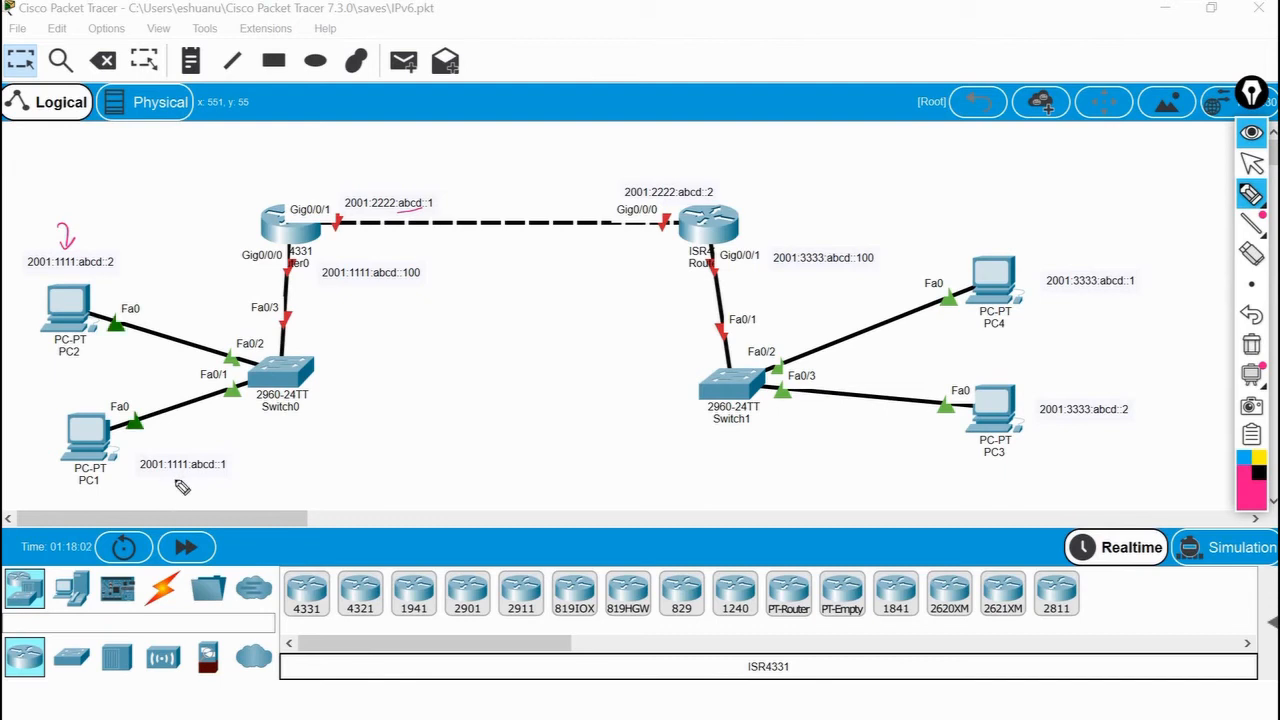
mouse_move(354, 308)
left_mouse_down()
mouse_move(366, 292)
mouse_move(430, 282)
left_mouse_up()
left_click_drag(407, 291, 431, 287)
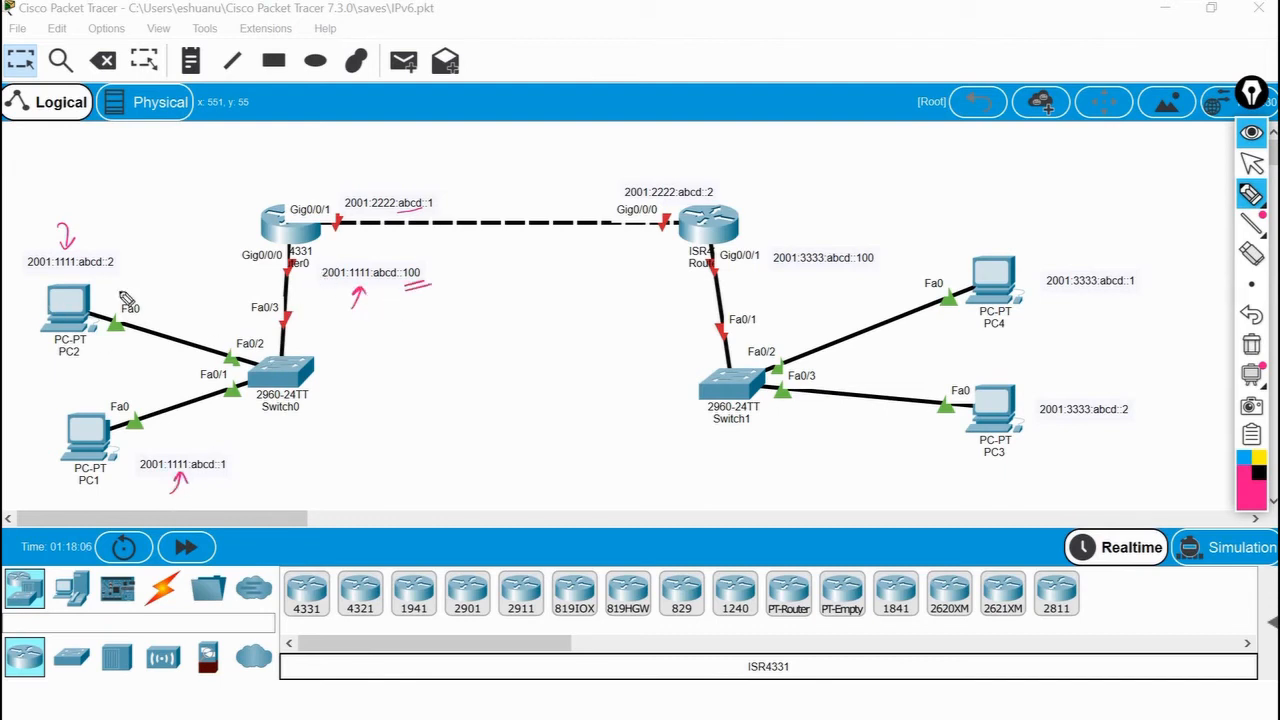
Mark the host endings of PC2's and PC1's addresses and both device names with double underlines.
left_click_drag(108, 273, 124, 268)
left_click_drag(110, 278, 126, 273)
left_click_drag(224, 471, 242, 475)
left_click_drag(96, 492, 106, 488)
left_click_drag(97, 498, 107, 494)
left_click_drag(84, 365, 100, 359)
left_click_drag(79, 371, 94, 365)
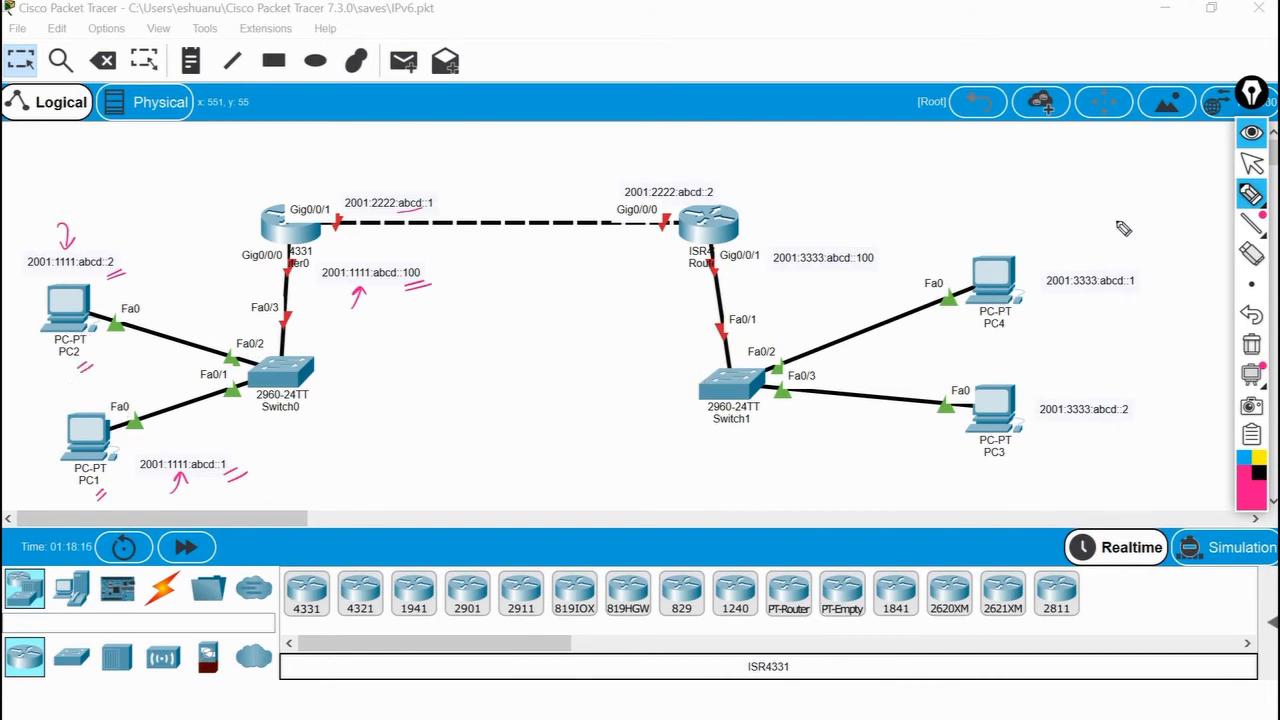
Open PC1's IP configuration in place of its command prompt and clear all pen annotations.
left_click(1251, 163)
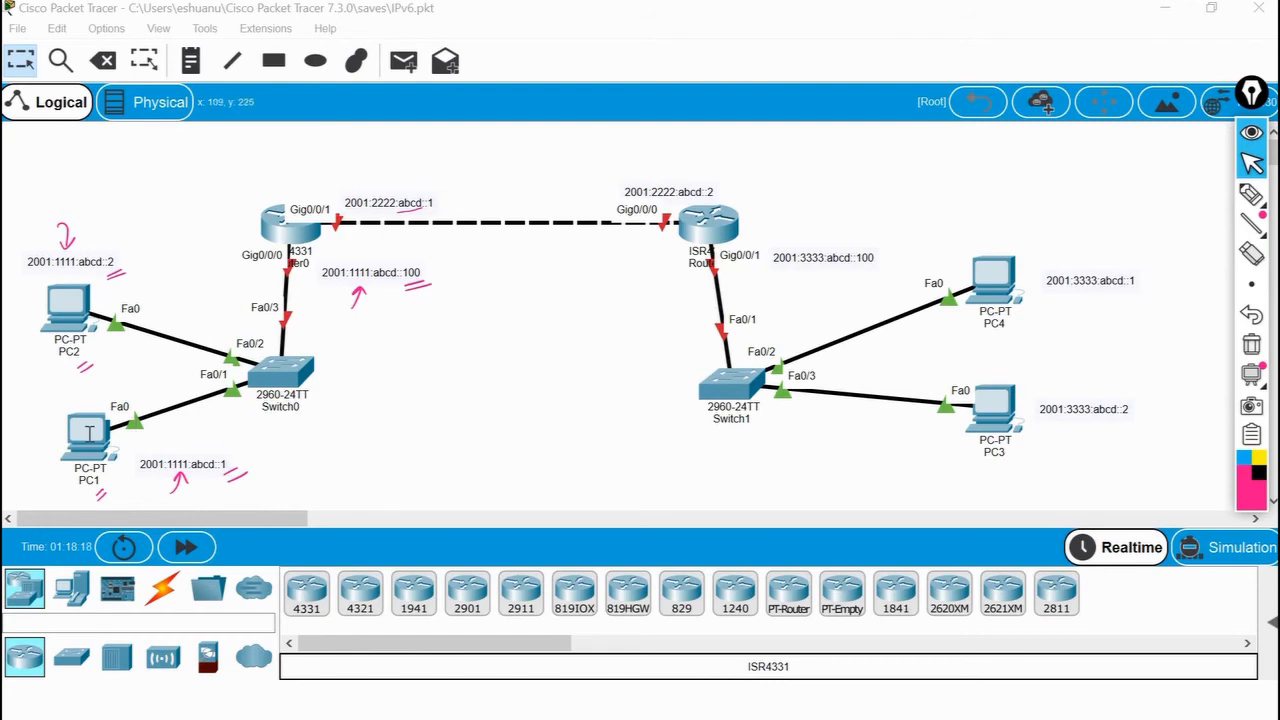
left_click(89, 432)
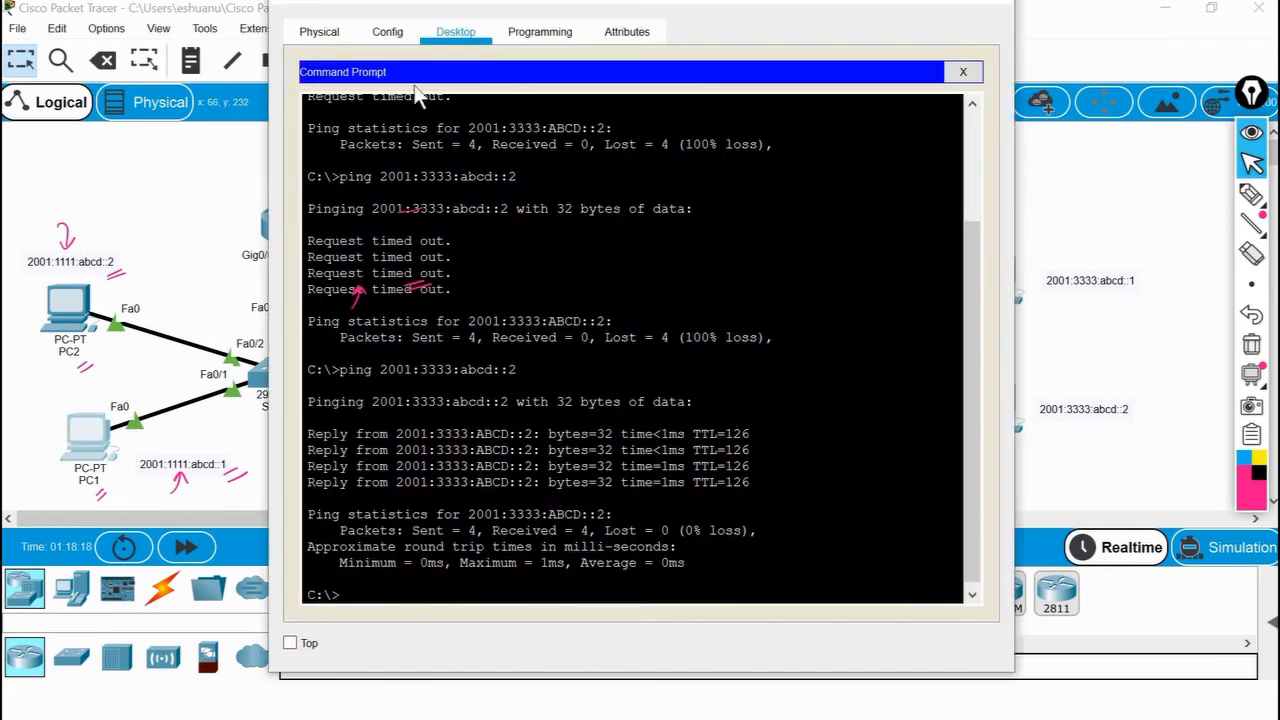
left_click(964, 70)
left_click(372, 145)
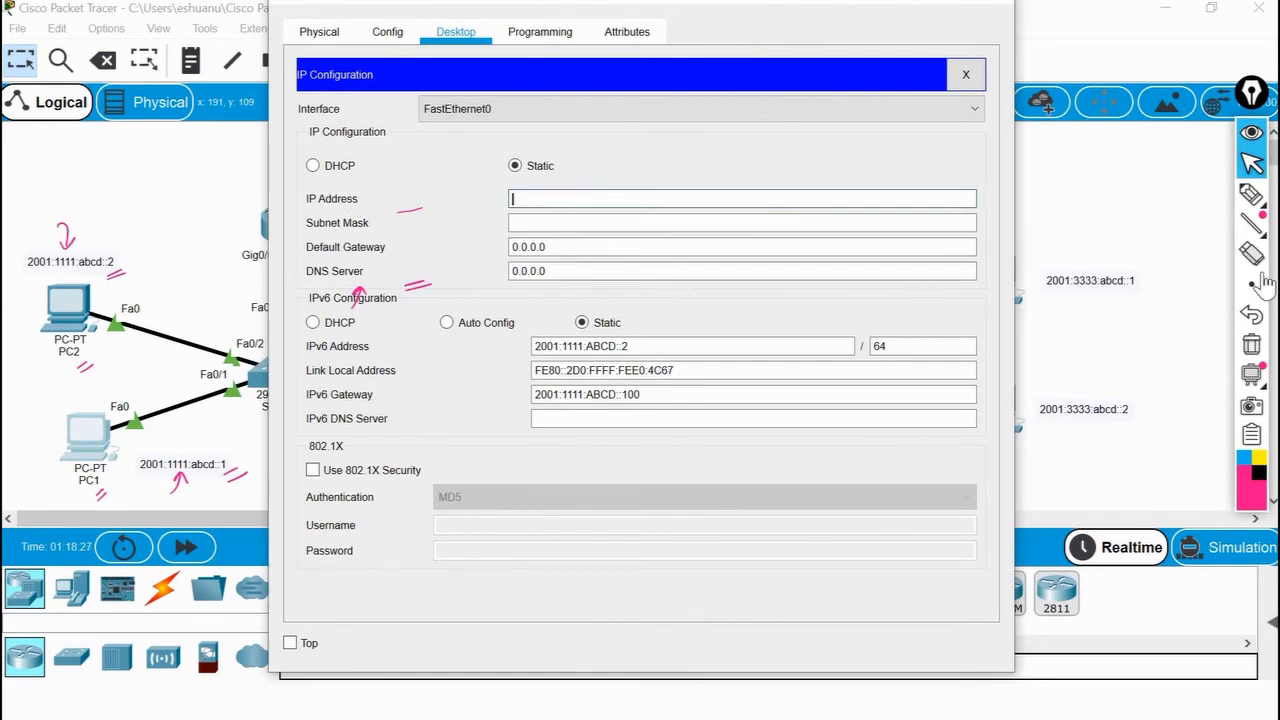
left_click(1252, 345)
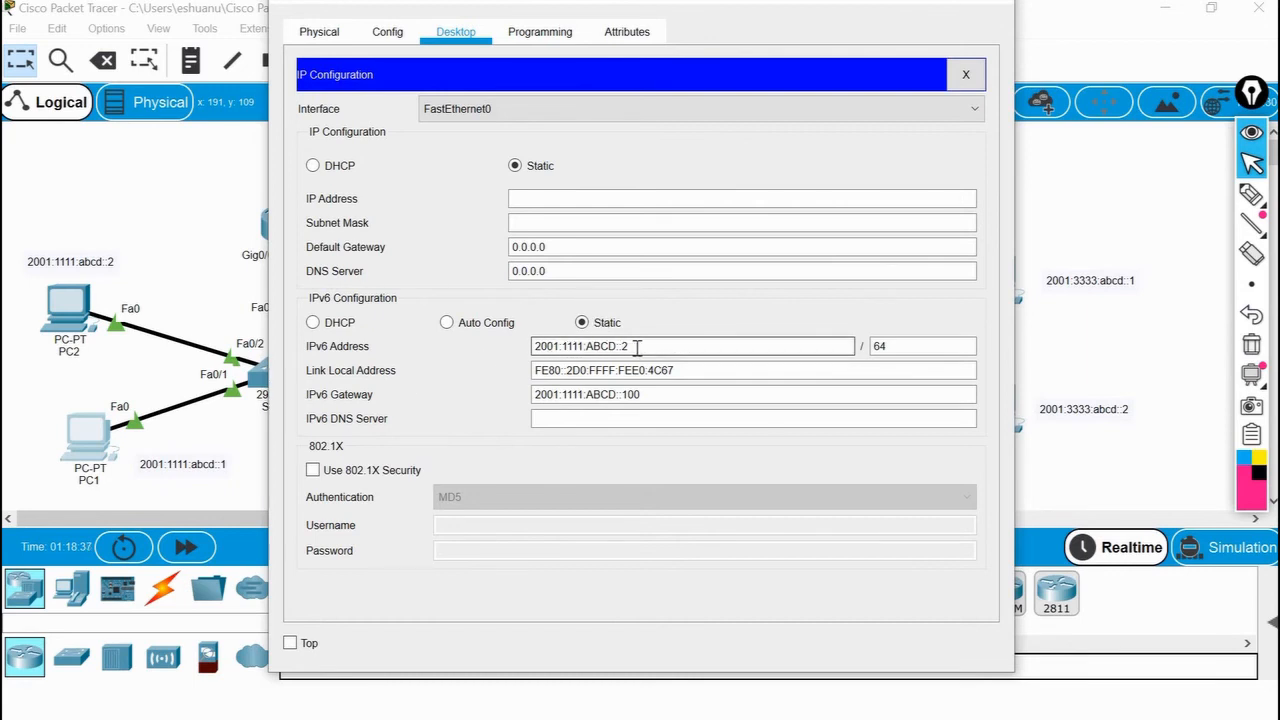
Set PC1's IPv6 address to 2001:1111:ABCD::1, check its prefix length and IPv6 gateway, and close the PC1 window.
left_click_drag(751, 4, 805, 52)
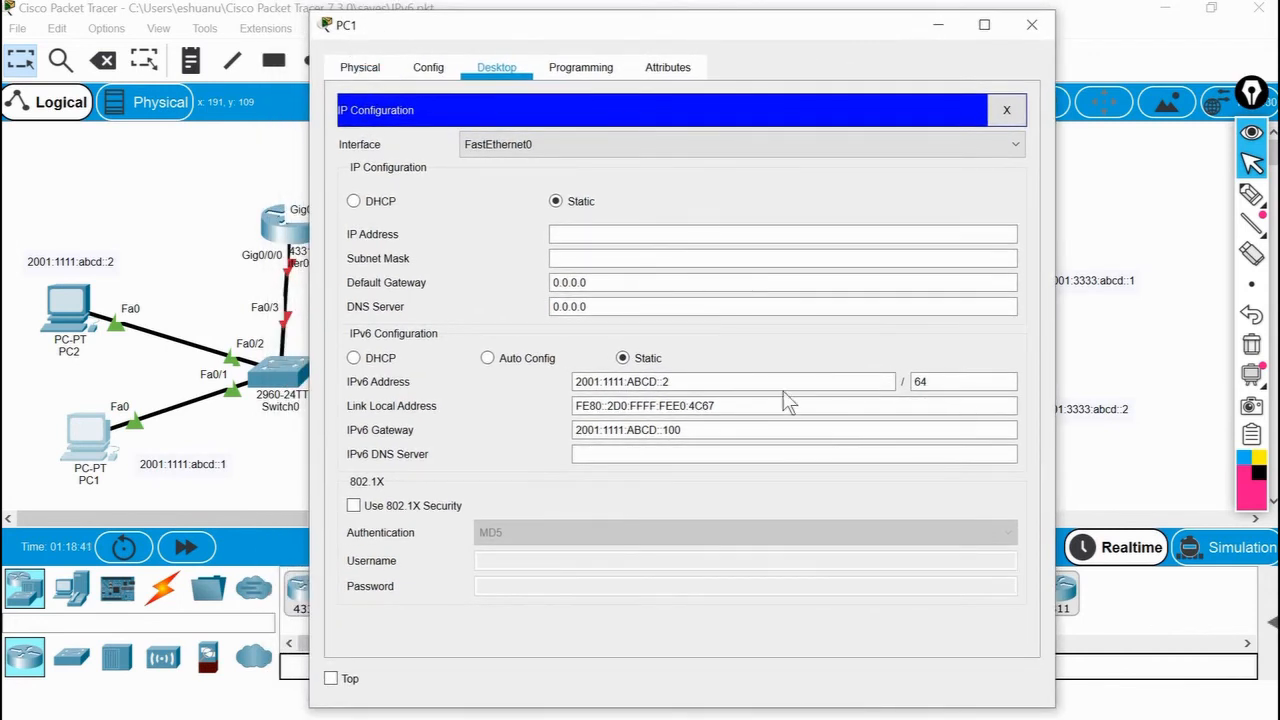
left_click(729, 384)
key("BackSpace")
type("1")
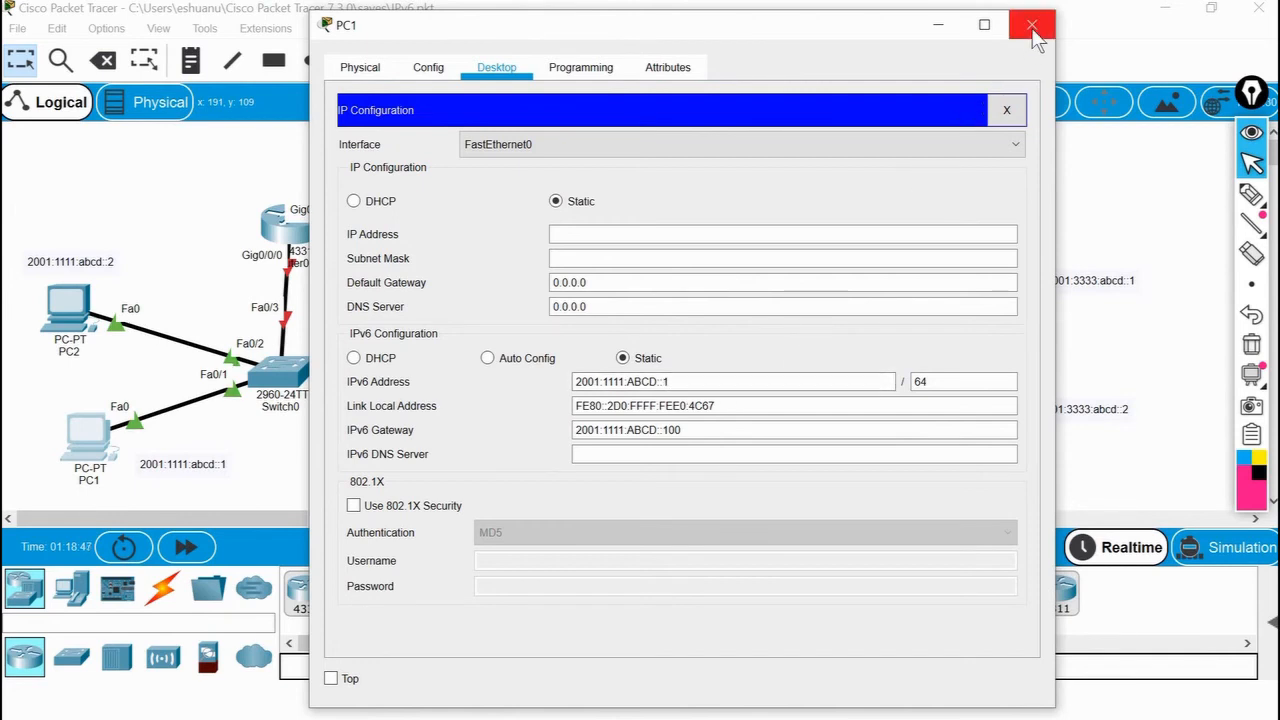
left_click(684, 430)
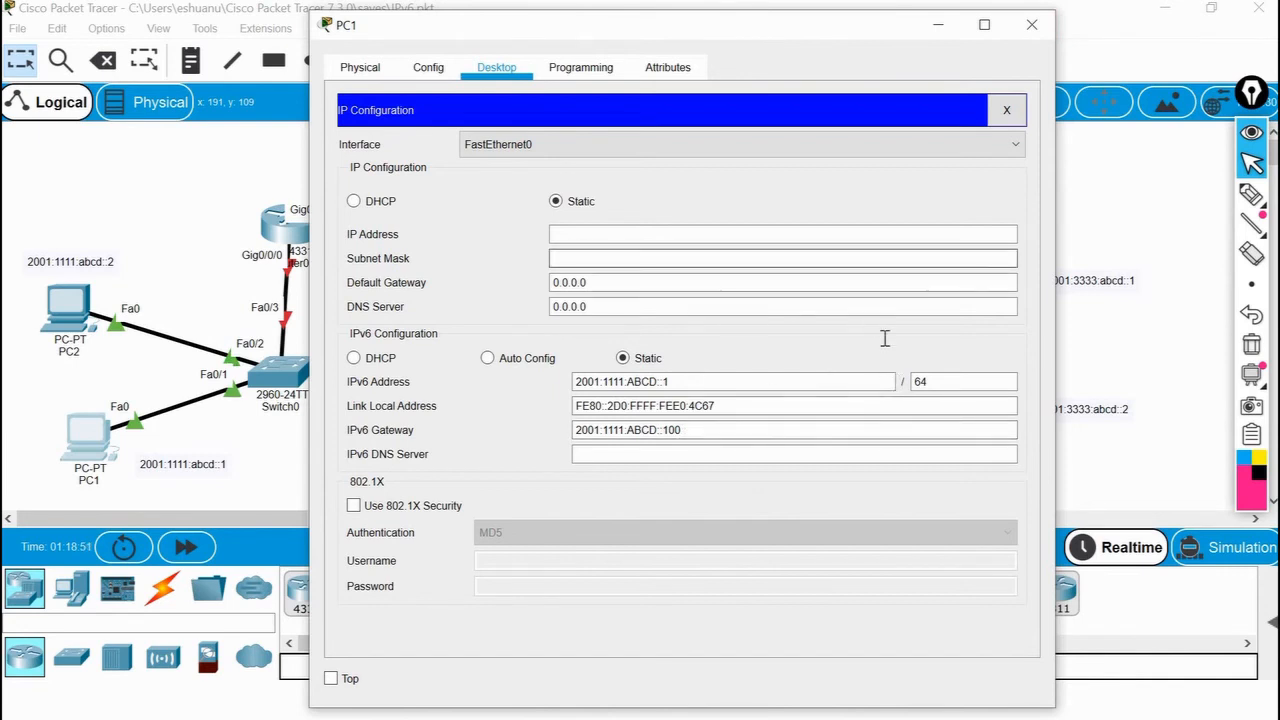
left_click(938, 382)
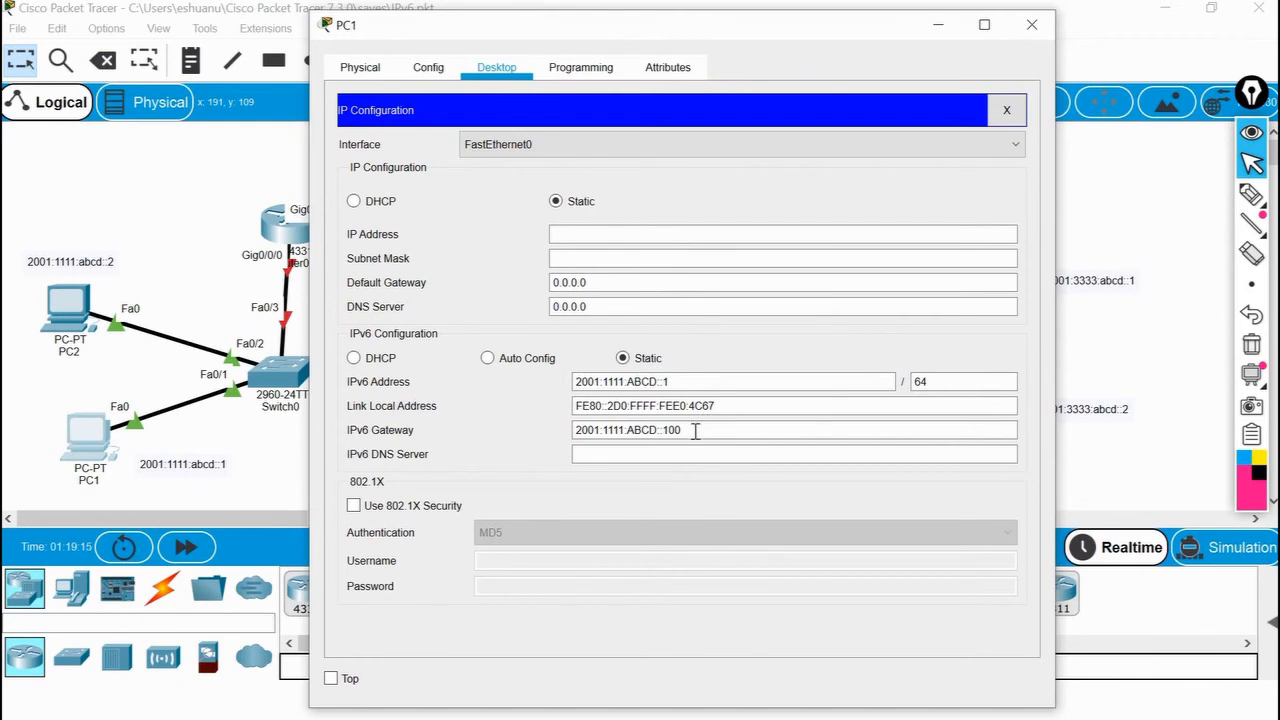
left_click_drag(696, 431, 563, 434)
left_click(870, 357)
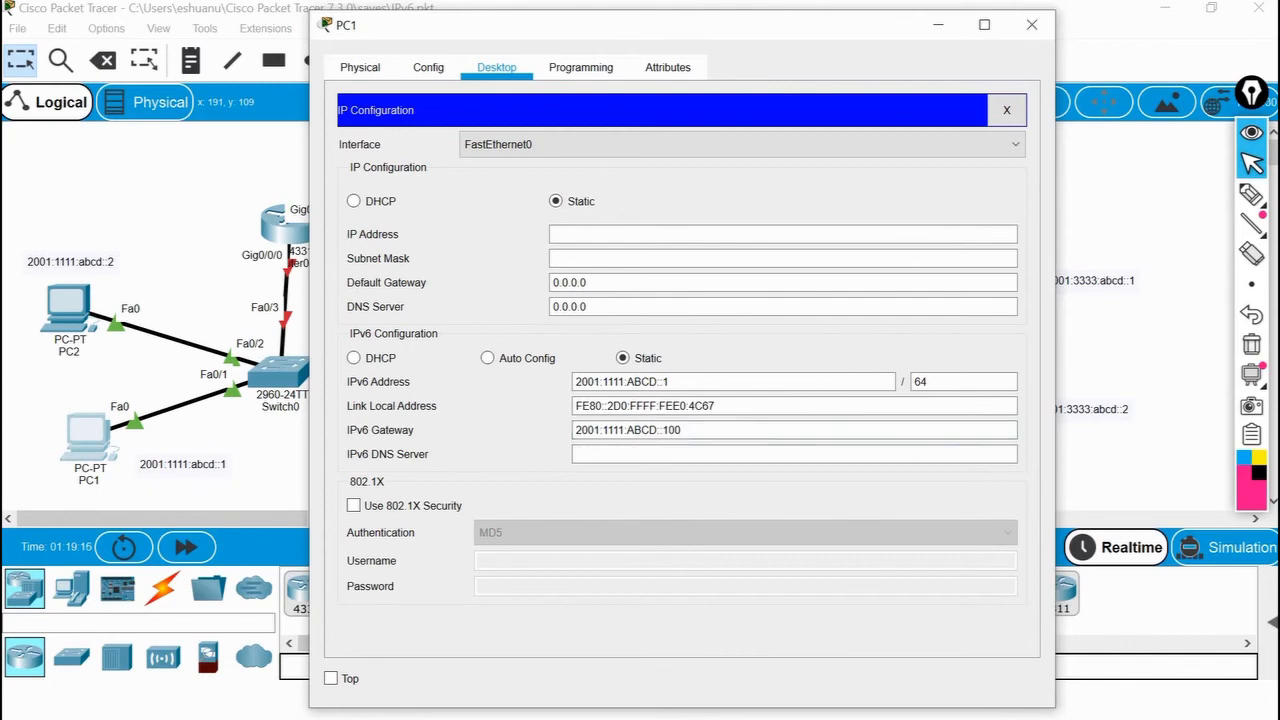
left_click(1035, 25)
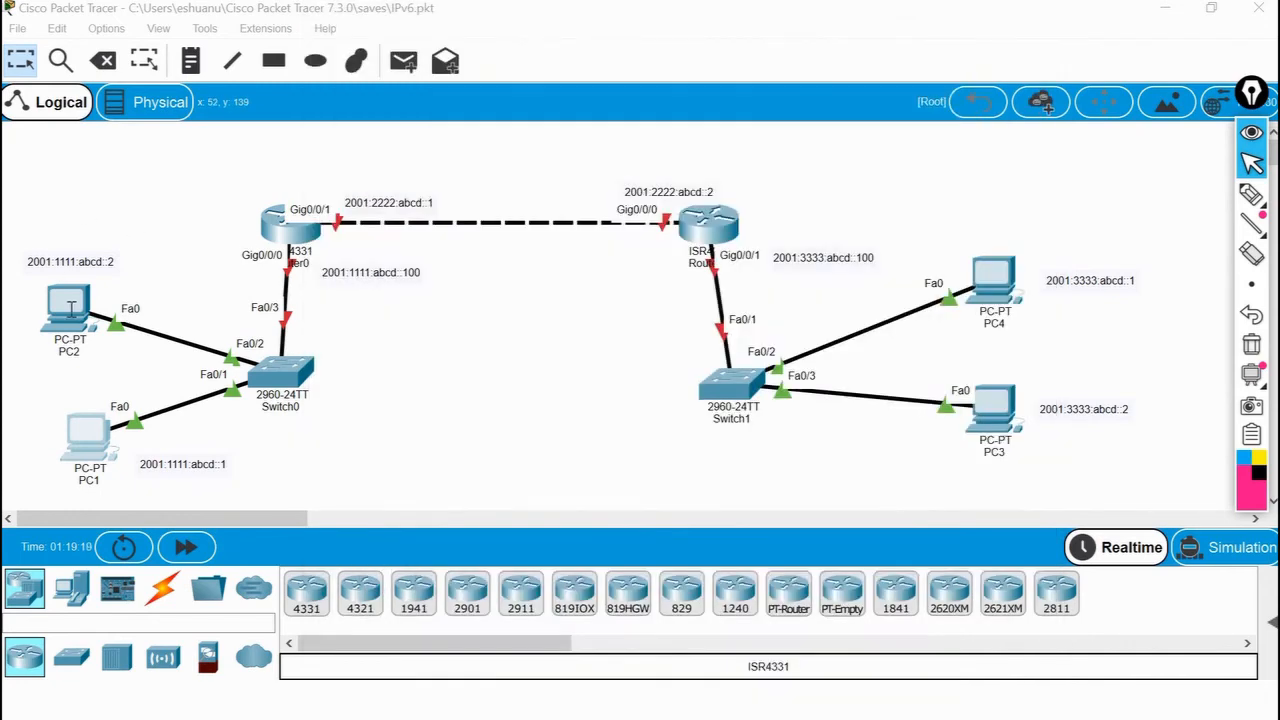
Check the IPv6 address and gateway settings of PC2 and PC4.
left_click(88, 432)
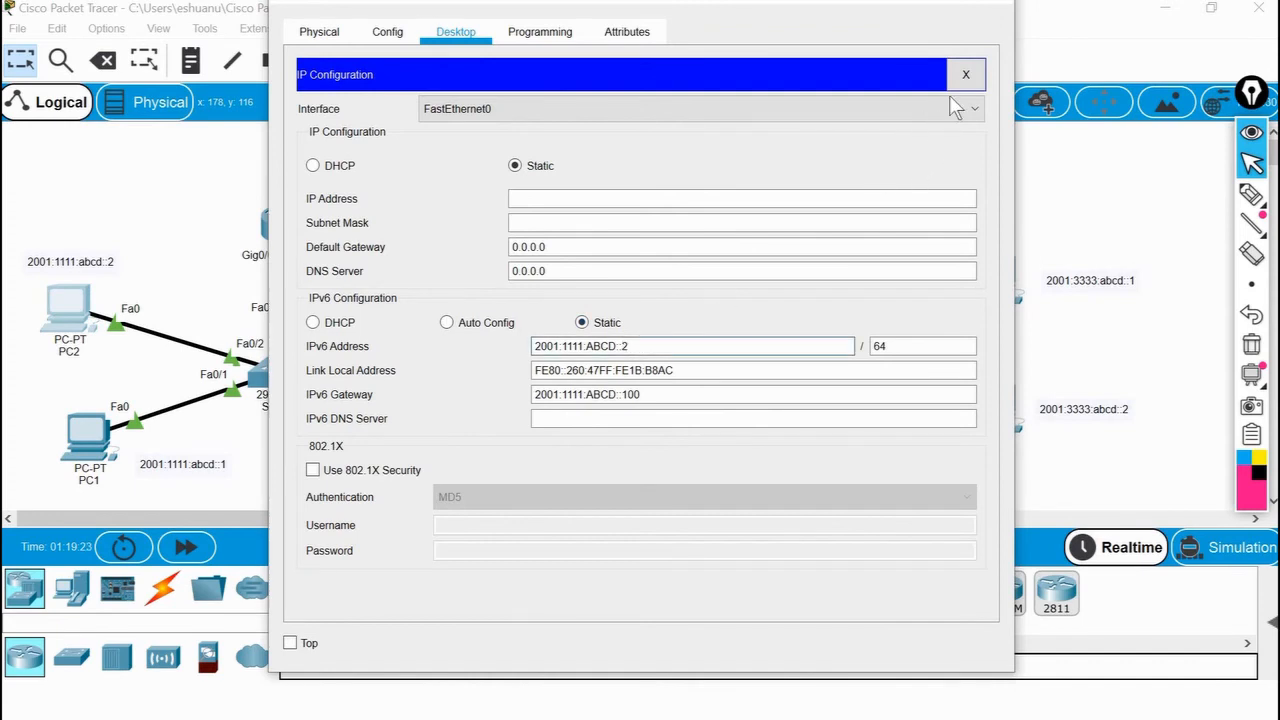
left_click(999, 10)
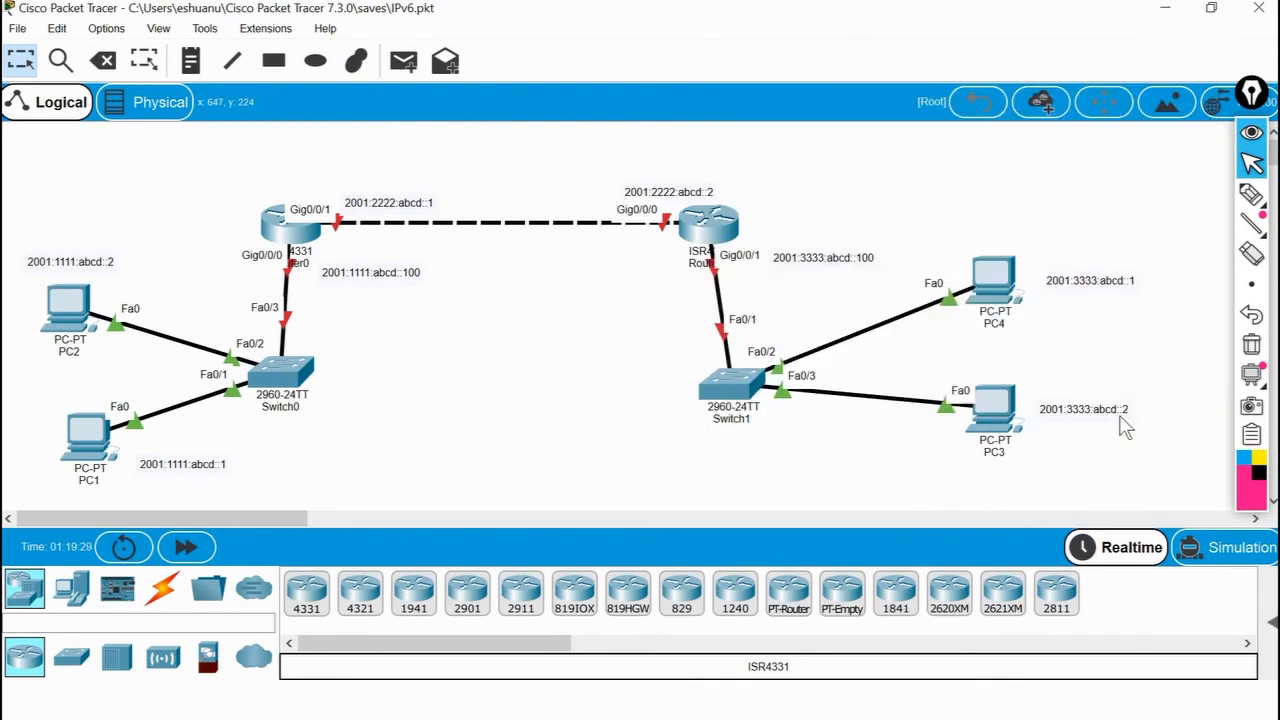
left_click(997, 283)
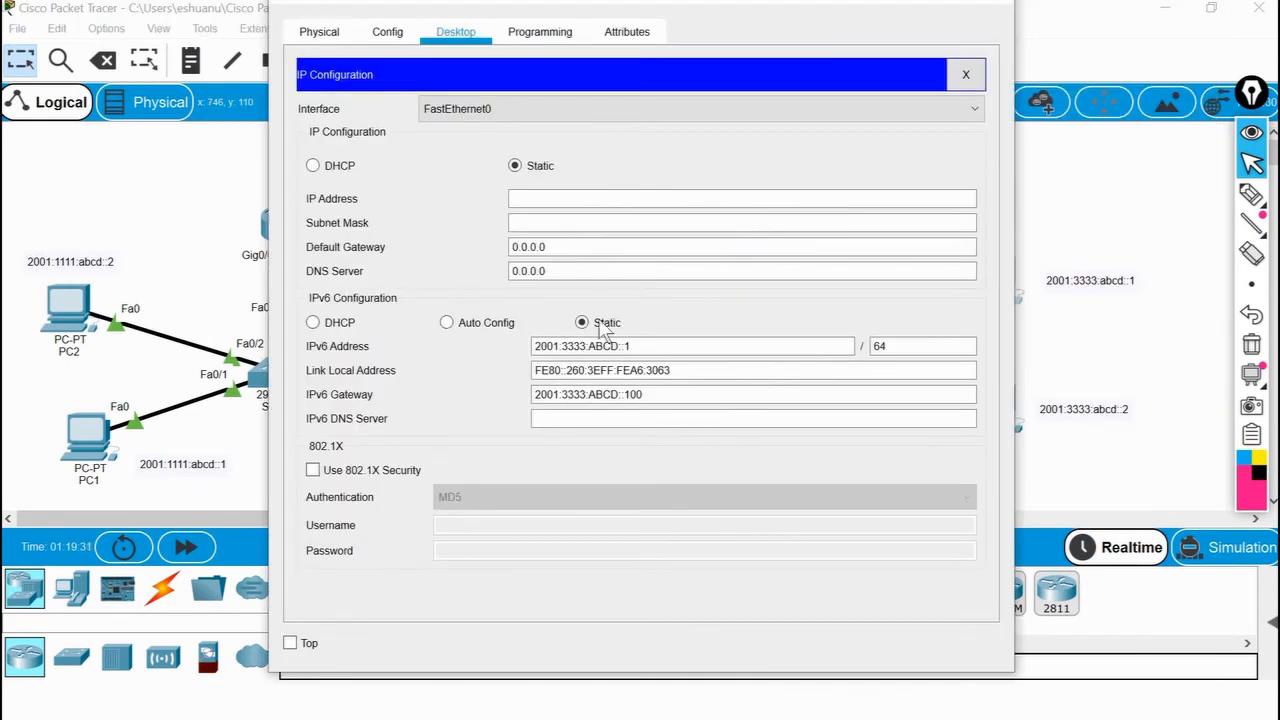
left_click(995, 10)
Check PC3's IPv6 address and the network part of its IPv6 gateway, and close its configuration.
left_click(990, 408)
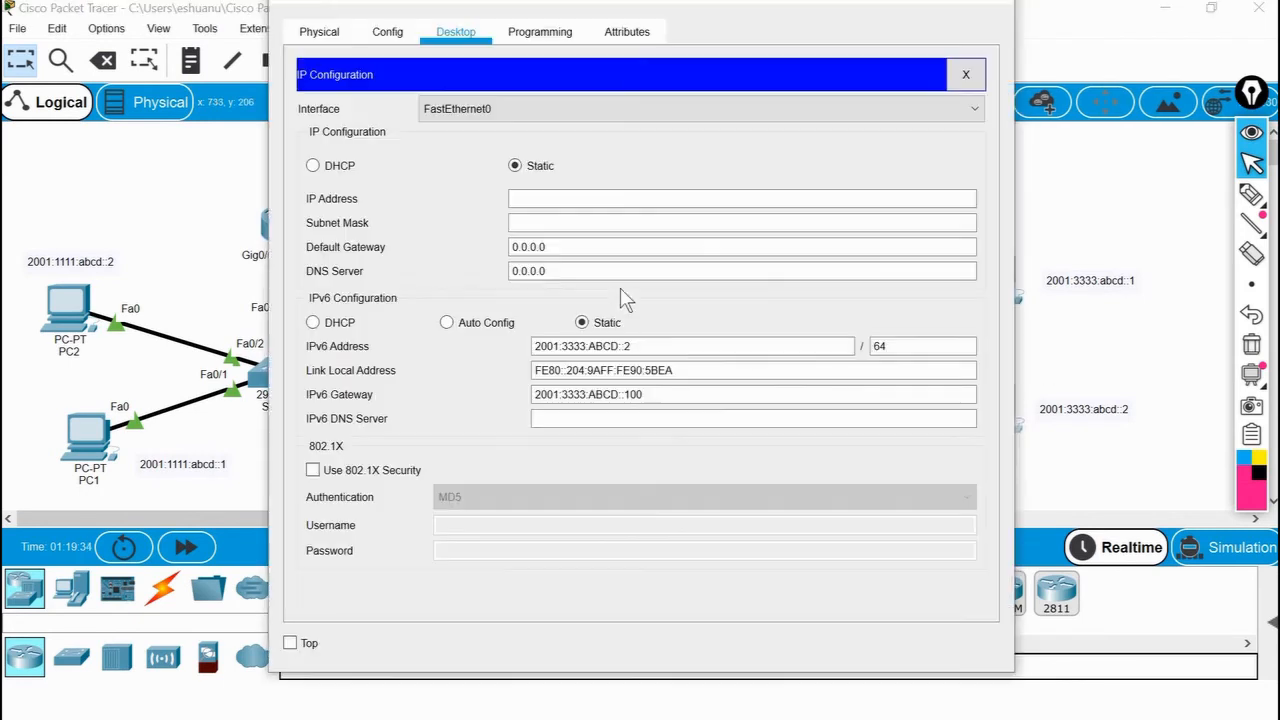
double_click(645, 347)
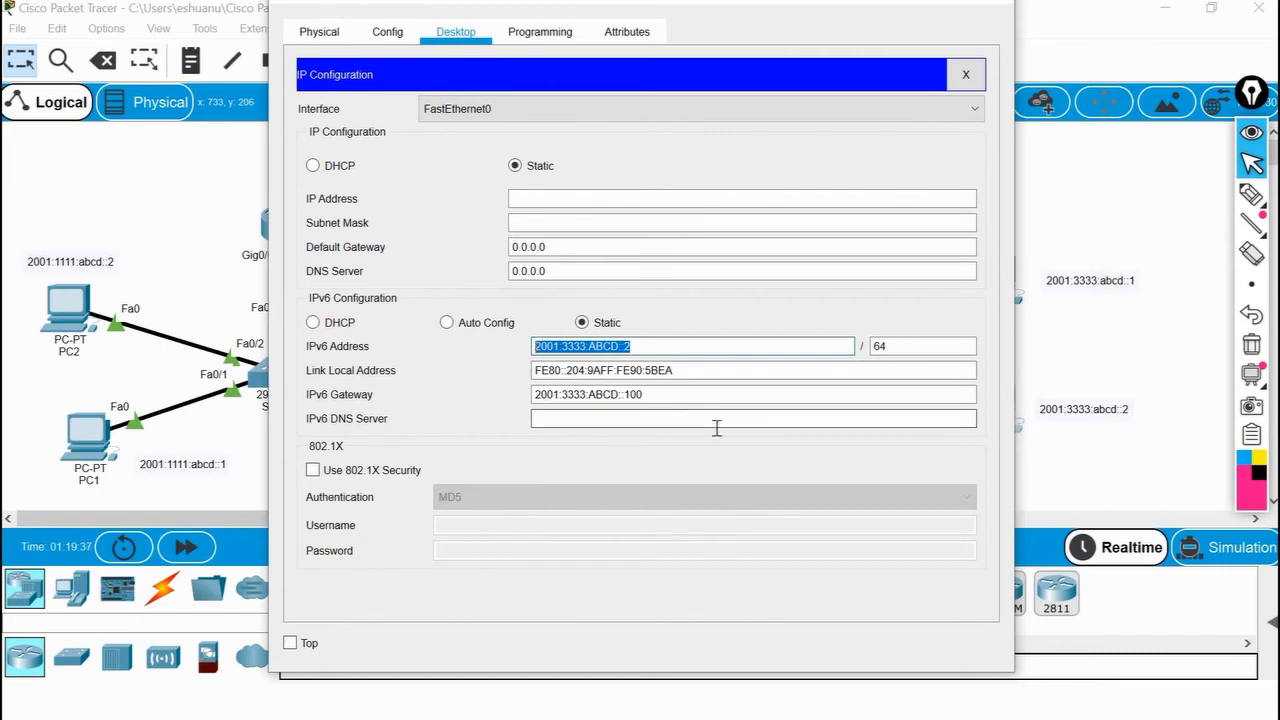
left_click(591, 395)
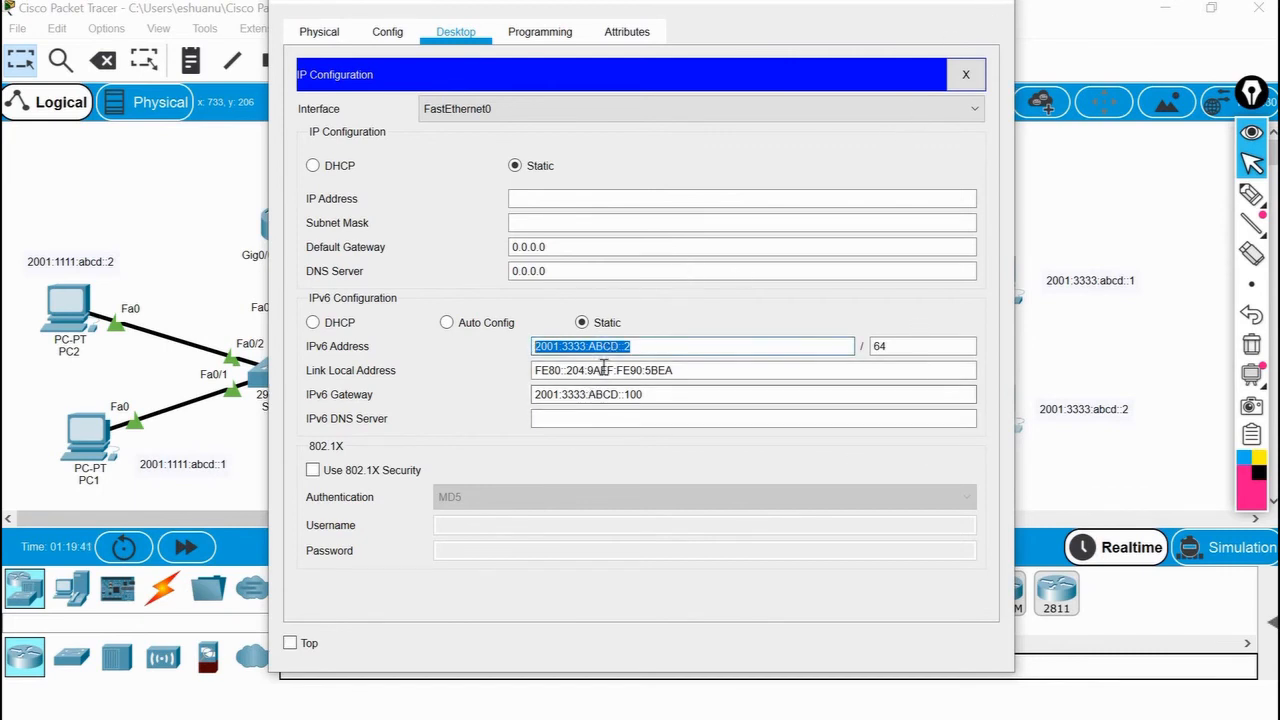
left_click_drag(585, 394, 561, 394)
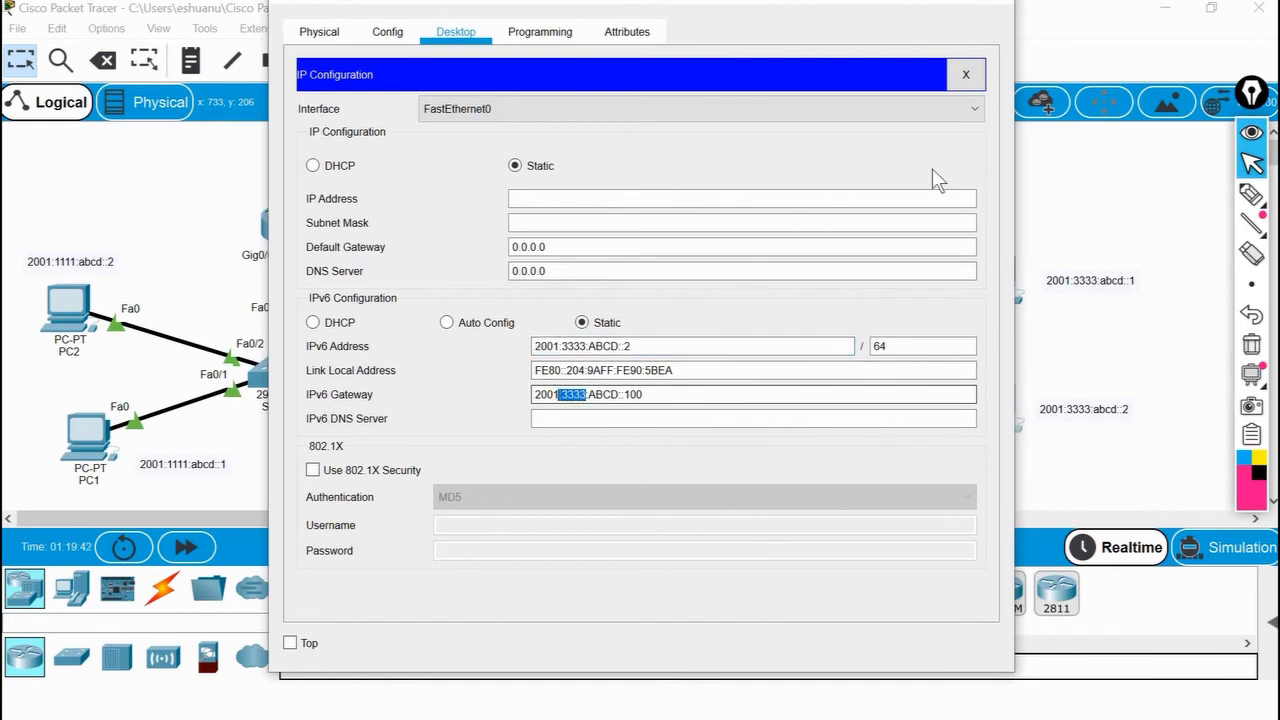
left_click(967, 73)
left_click(994, 4)
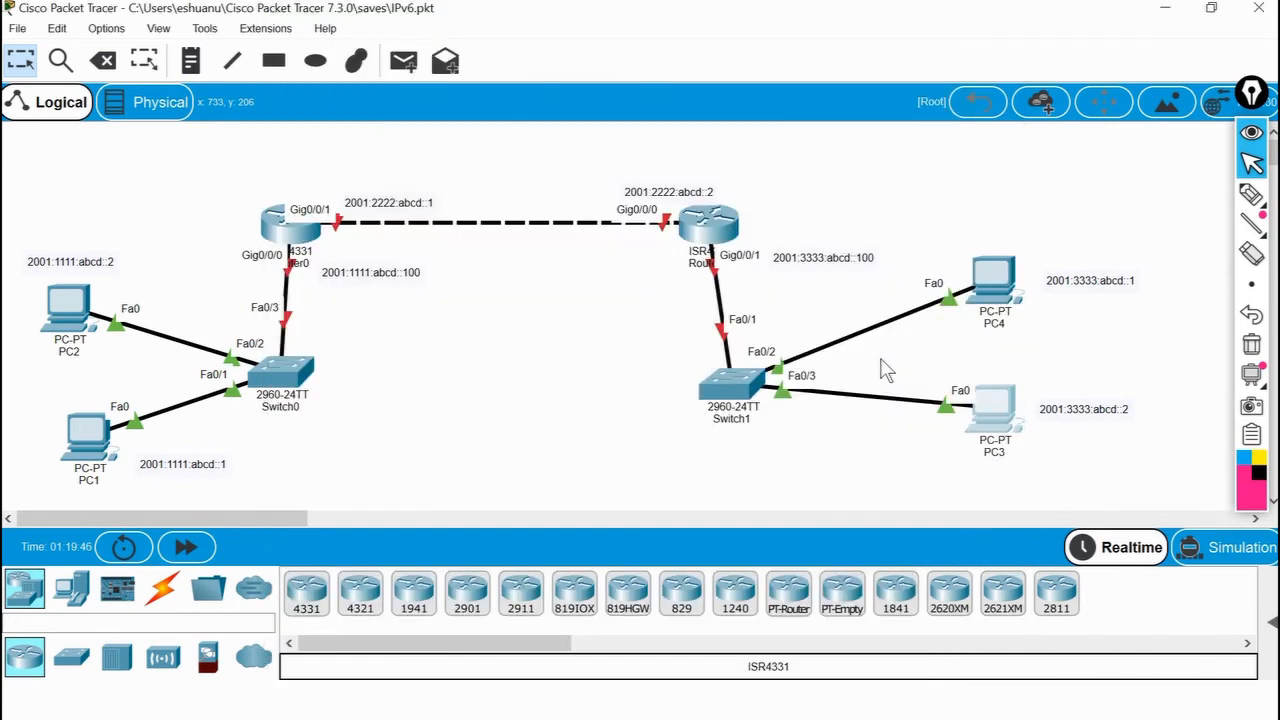
Circle 1111, 2222 and 3333 in the PC1, Router0 and PC4 address labels, underline PC4's address, and clear the annotations.
left_click(1251, 194)
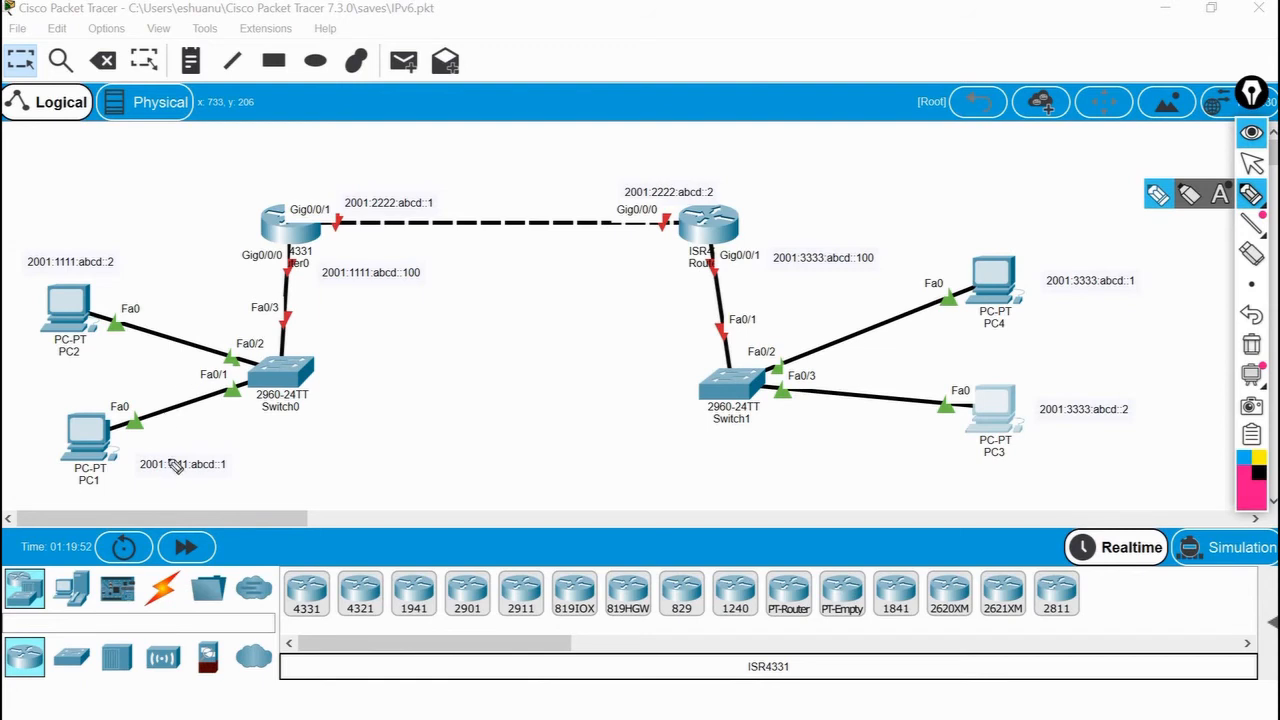
left_click_drag(204, 472, 200, 455)
left_click(386, 192)
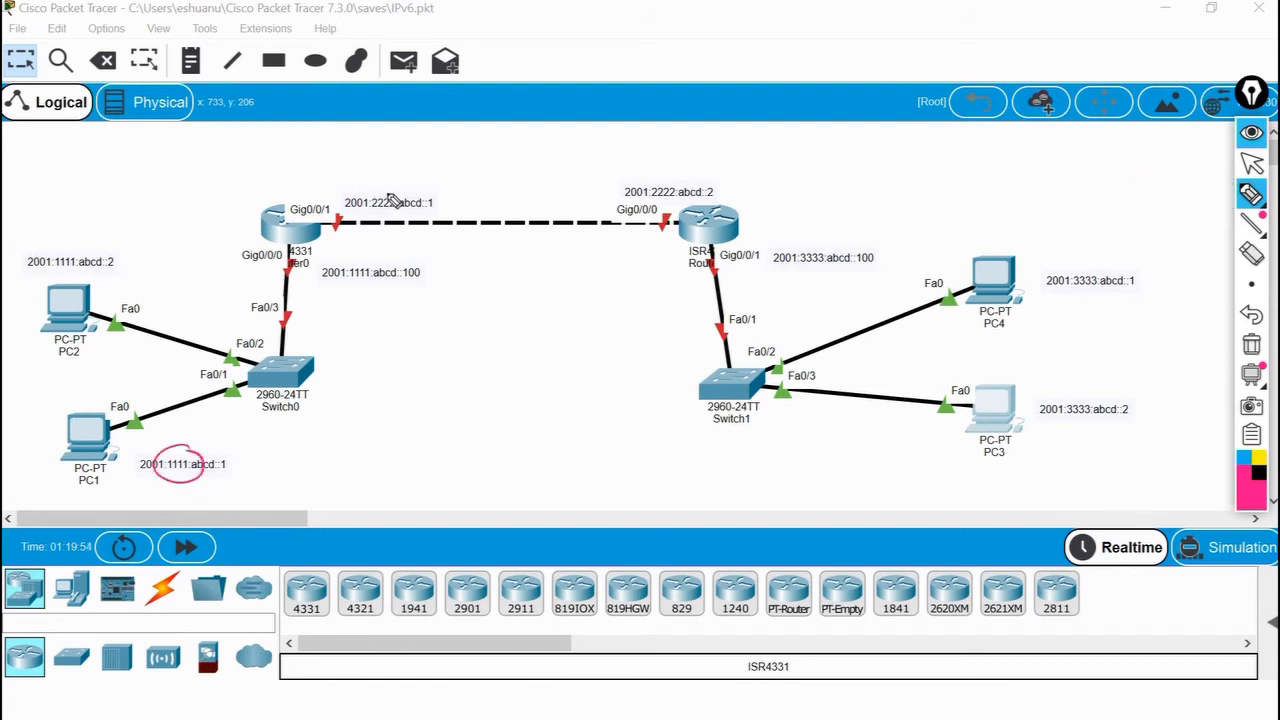
left_click_drag(404, 206, 386, 193)
mouse_move(1100, 280)
left_mouse_down()
mouse_move(1086, 270)
mouse_move(1080, 294)
mouse_move(1120, 290)
left_mouse_up()
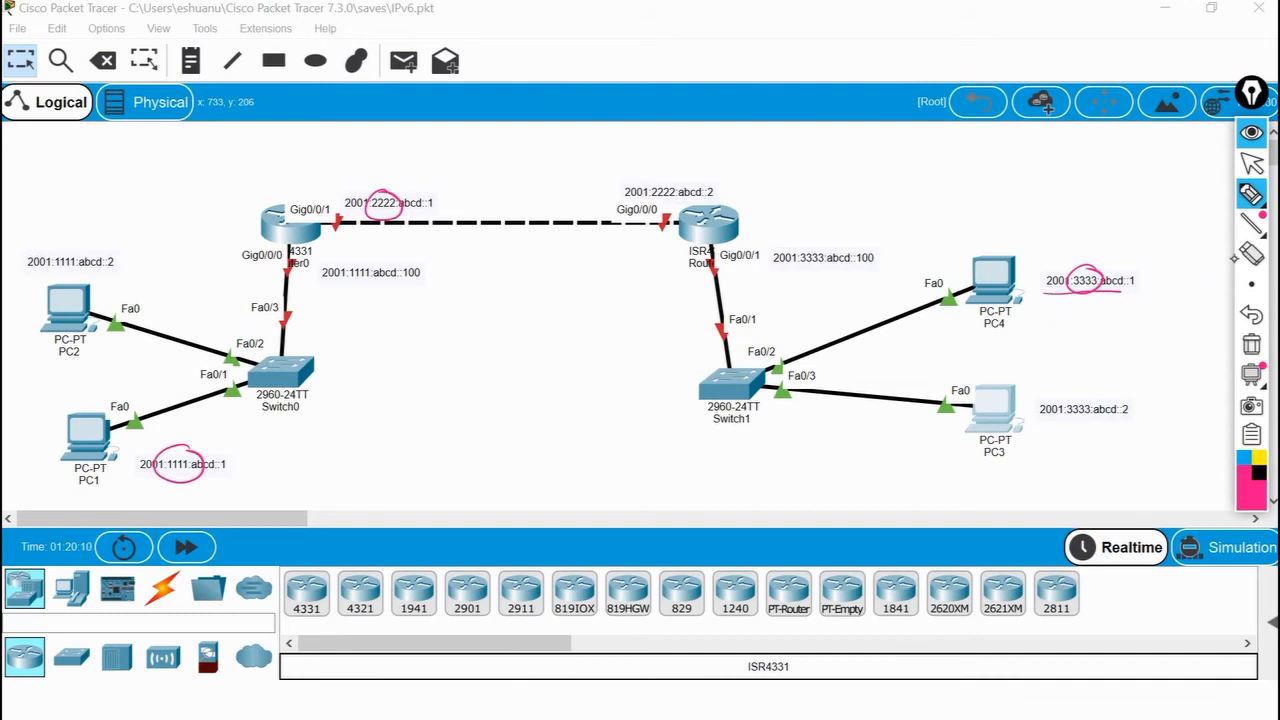
left_click(1250, 346)
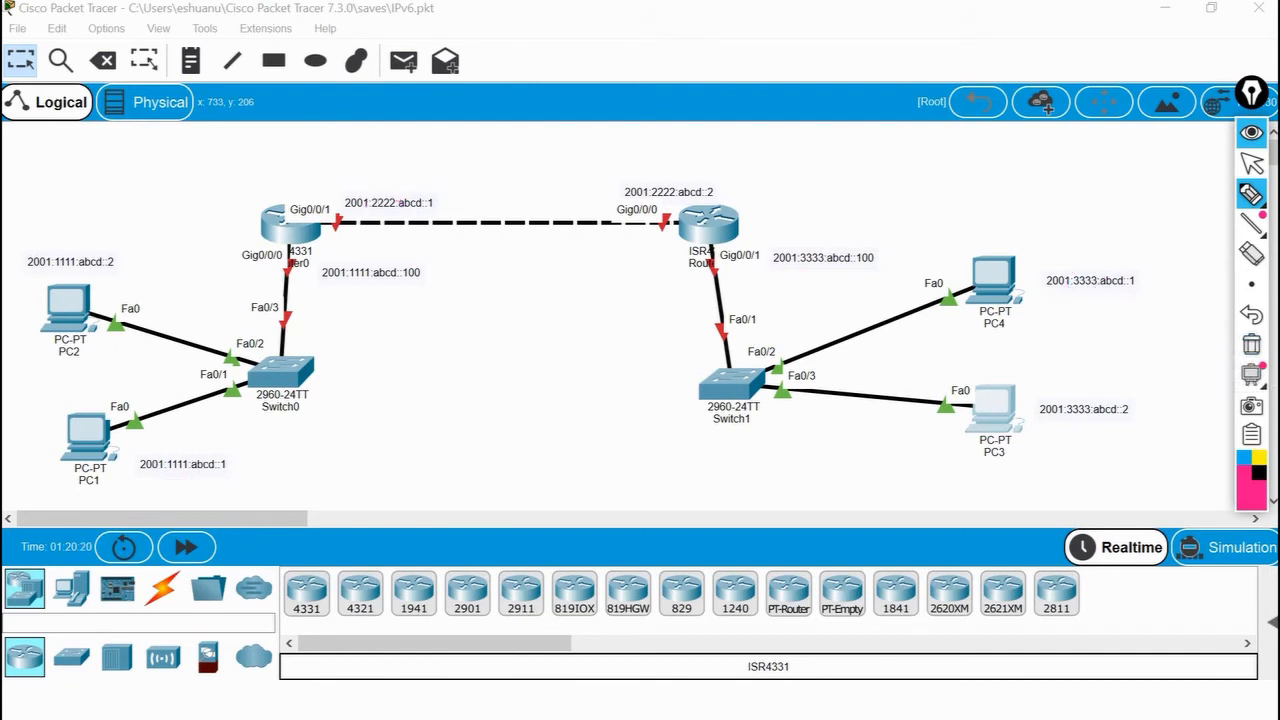
Return to the normal cursor, open Router0 and try to access its command line interface.
left_click(1252, 163)
left_click(276, 226)
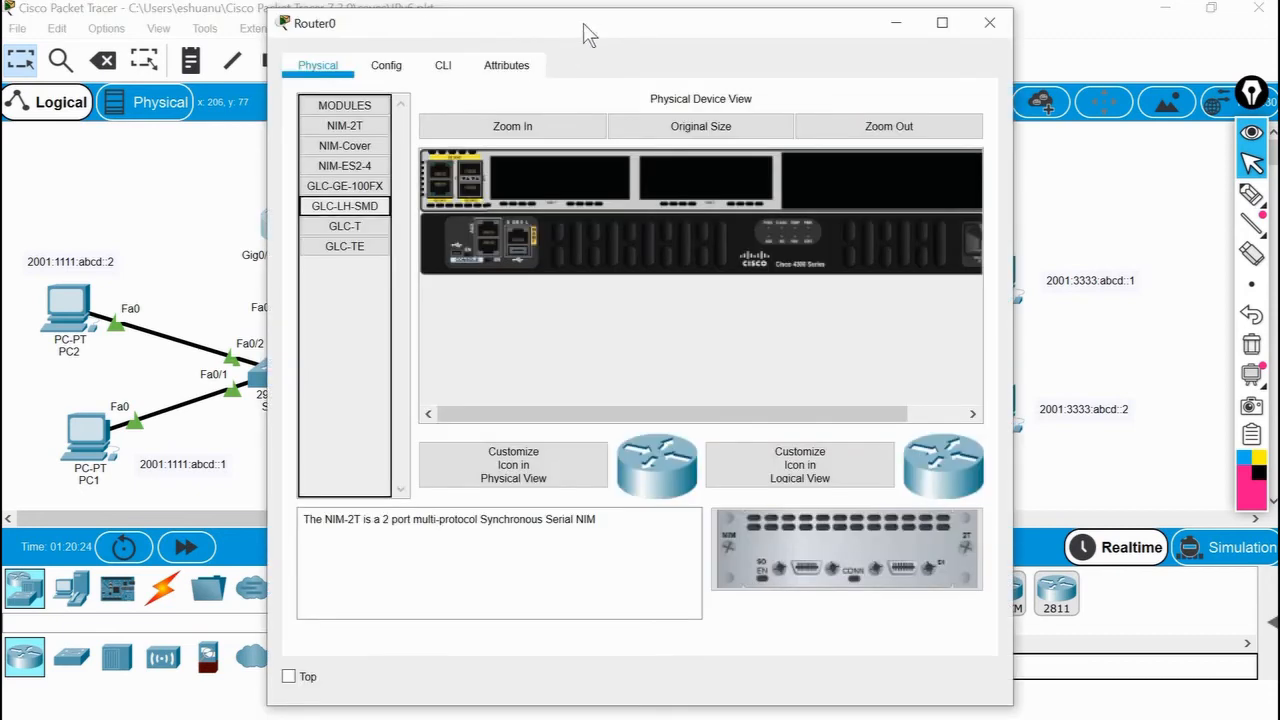
left_click(942, 30)
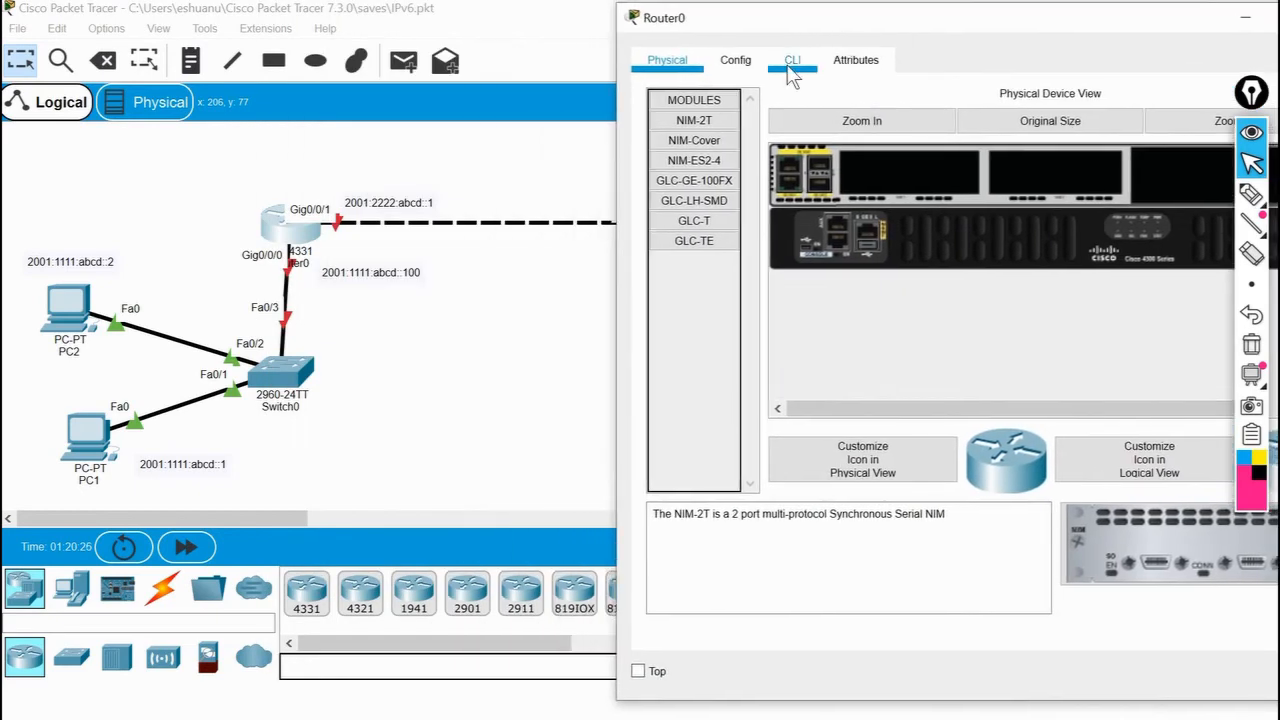
left_click(792, 62)
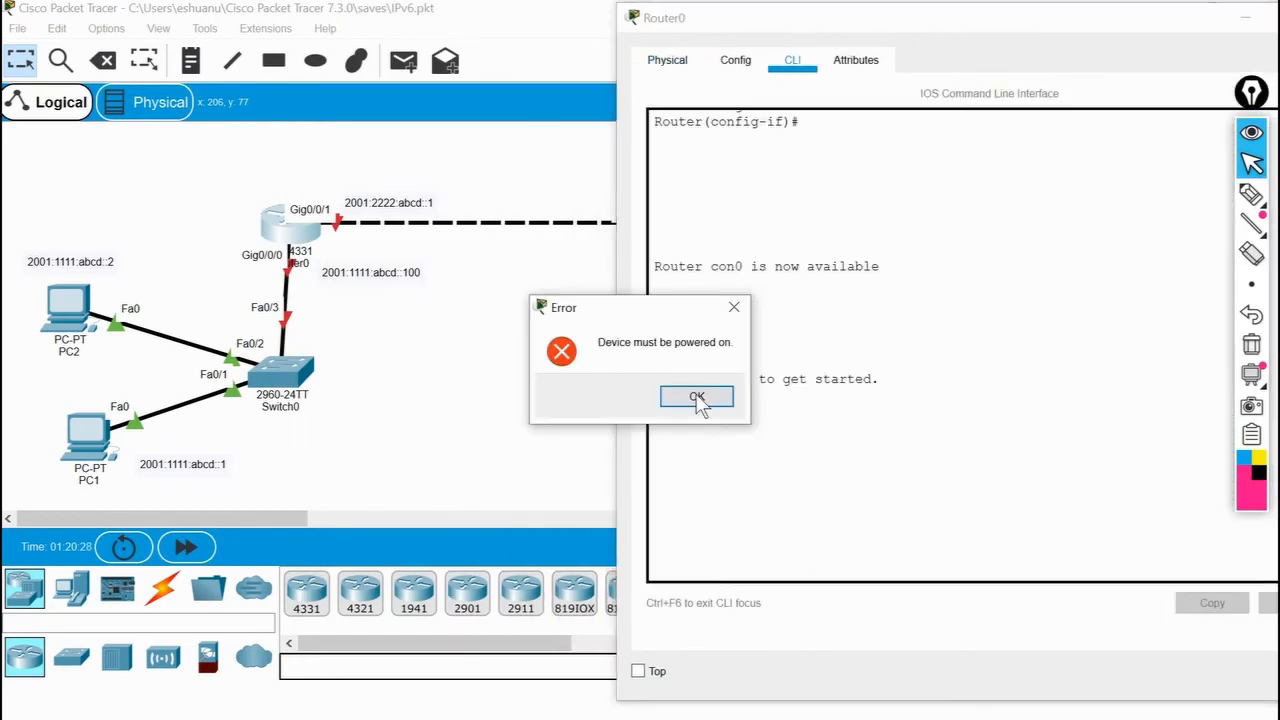
key("Return")
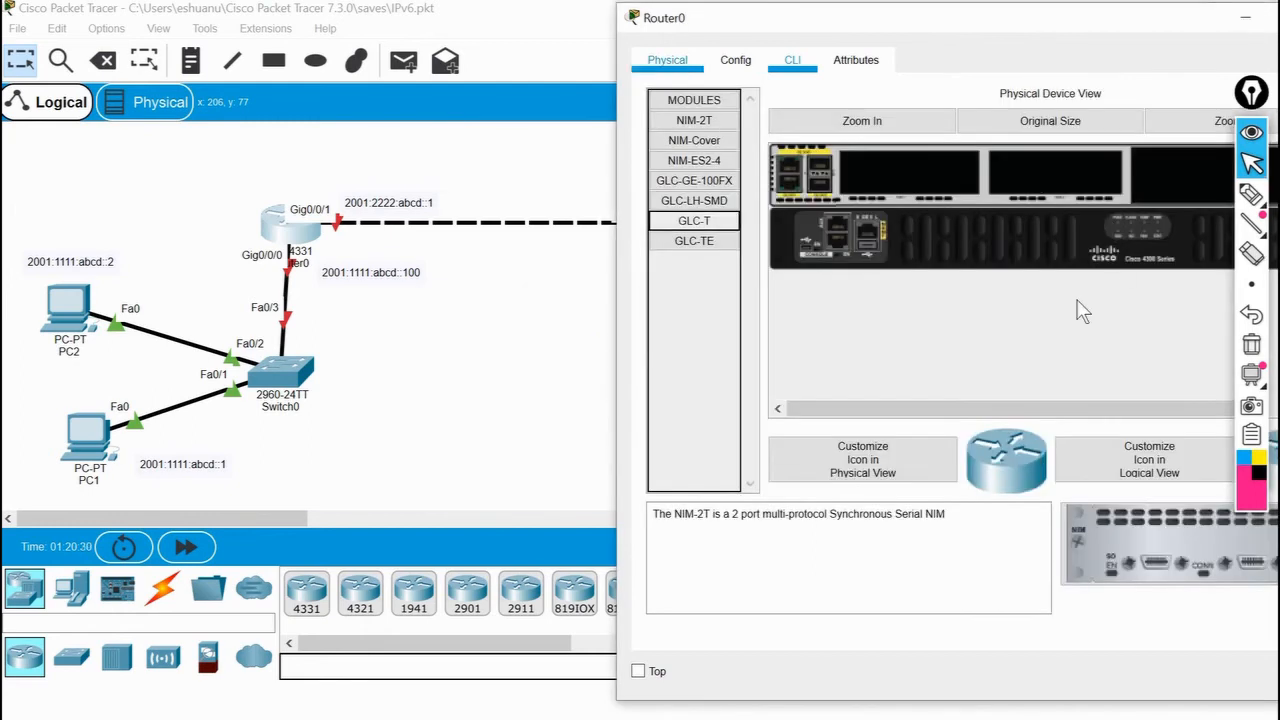
Power on Router0, view its startup in the command line interface, and close the router window.
left_click_drag(961, 408, 1018, 406)
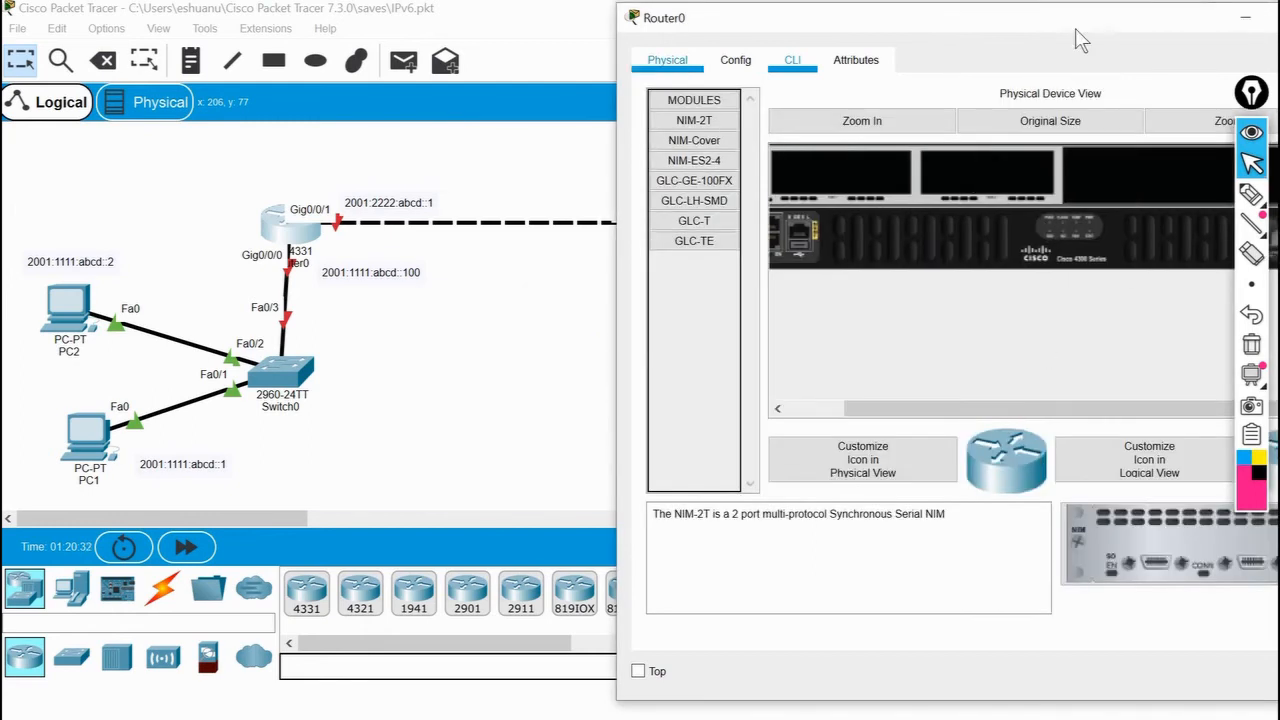
left_click_drag(1073, 10, 856, 33)
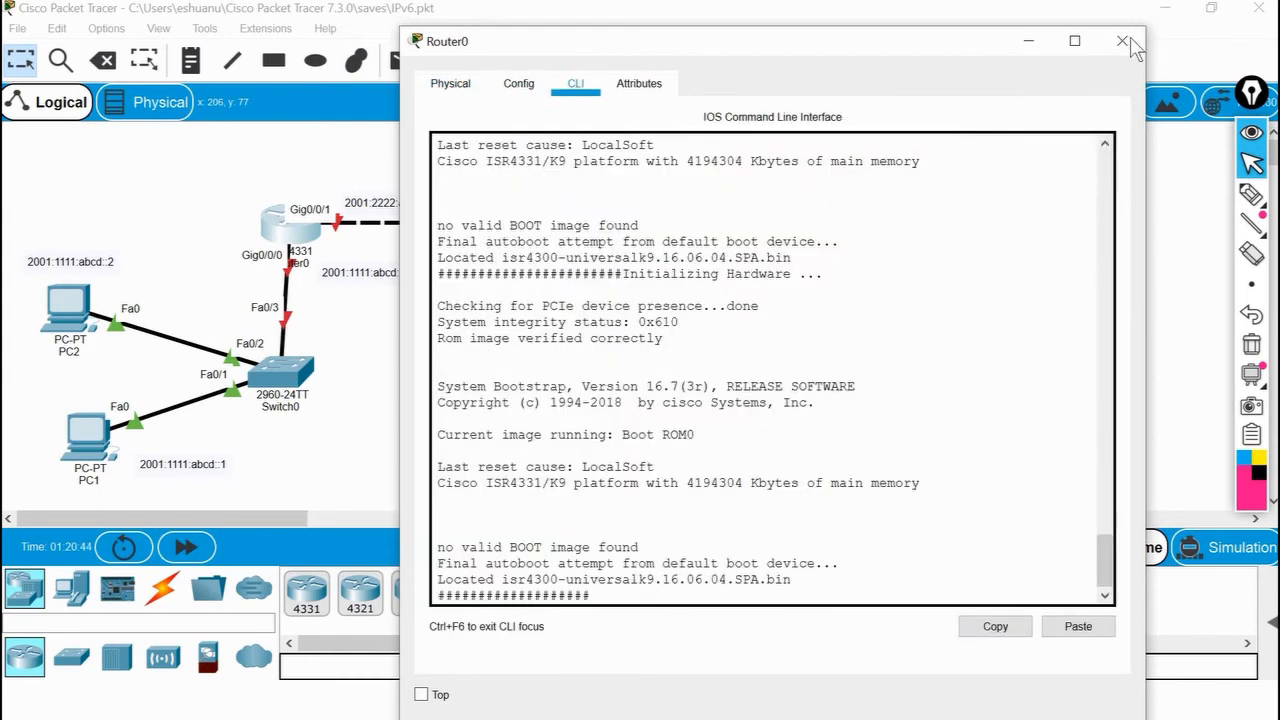
left_click(1124, 42)
Open Router1, try to access its command line interface, power the router on, and return to the topology.
left_click(716, 235)
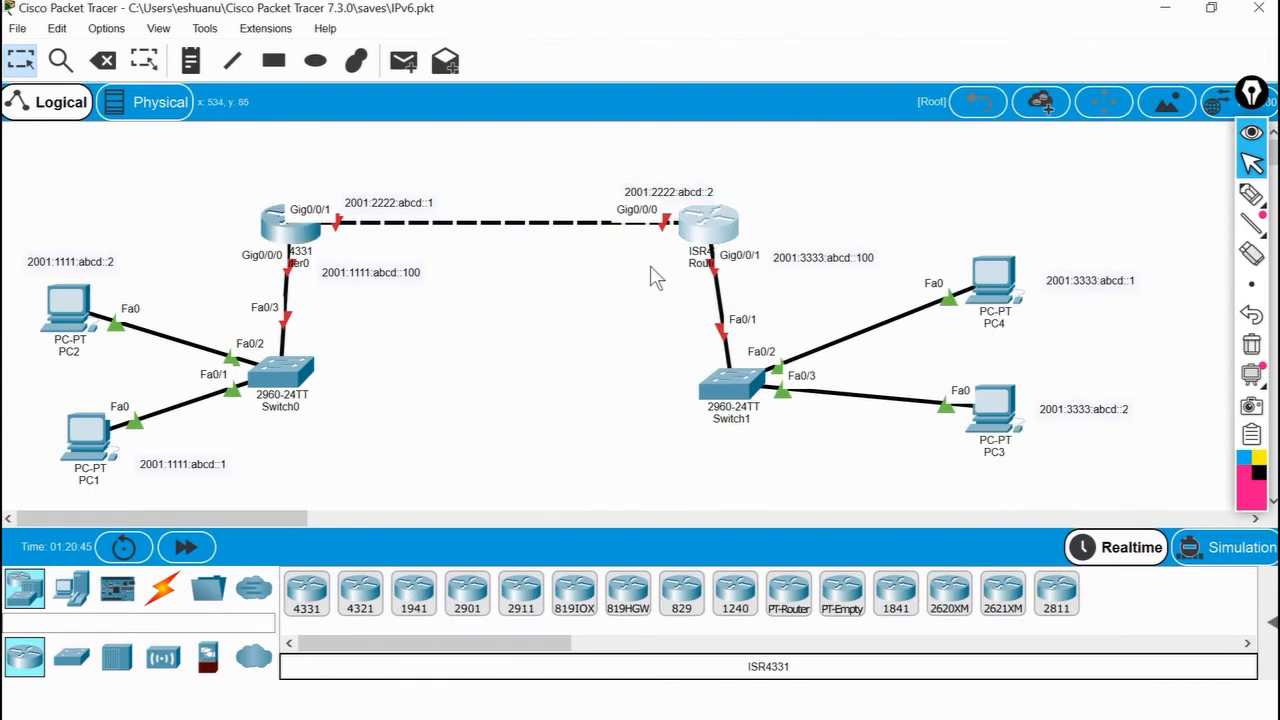
scroll(927, 292, "right", 3)
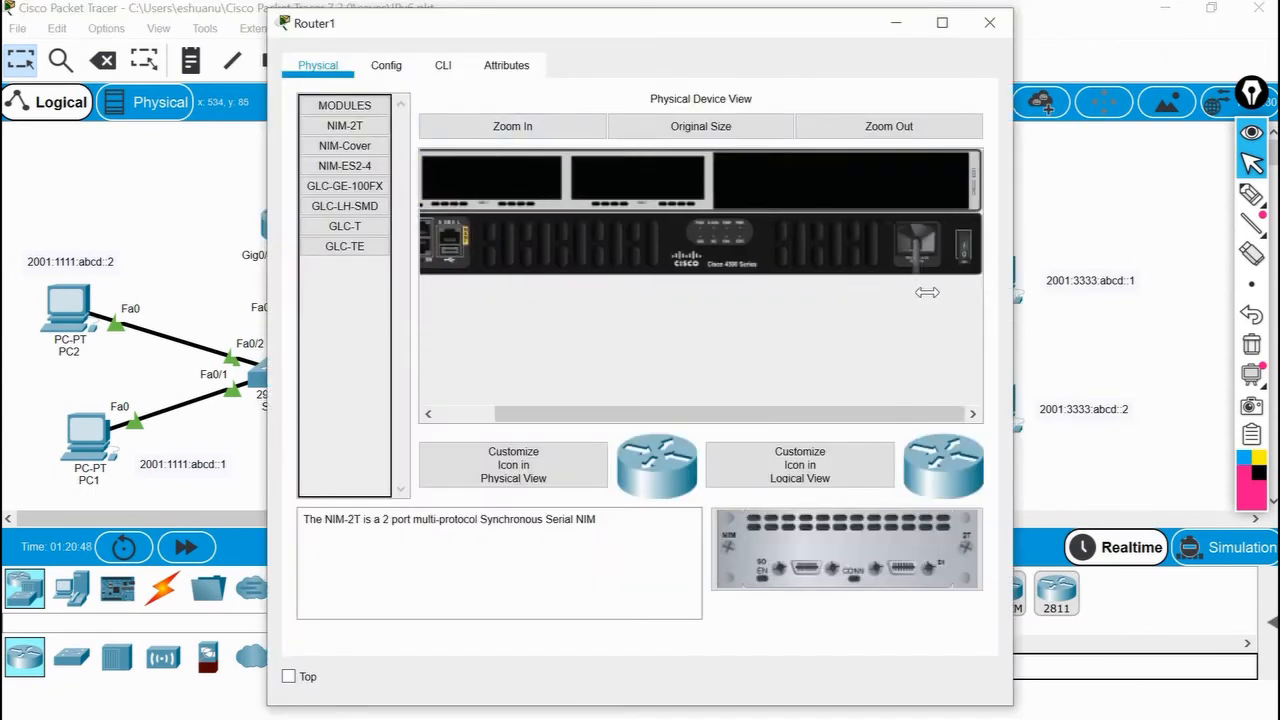
left_click(442, 66)
left_click(705, 398)
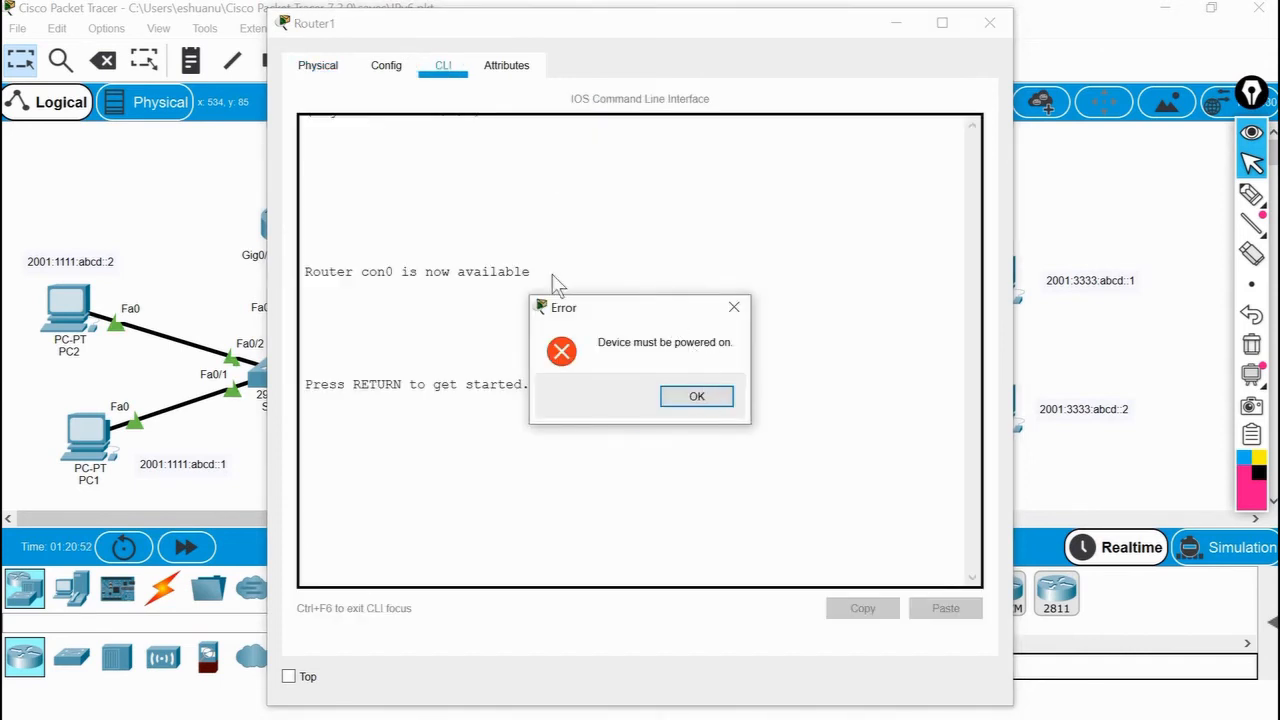
left_click(962, 247)
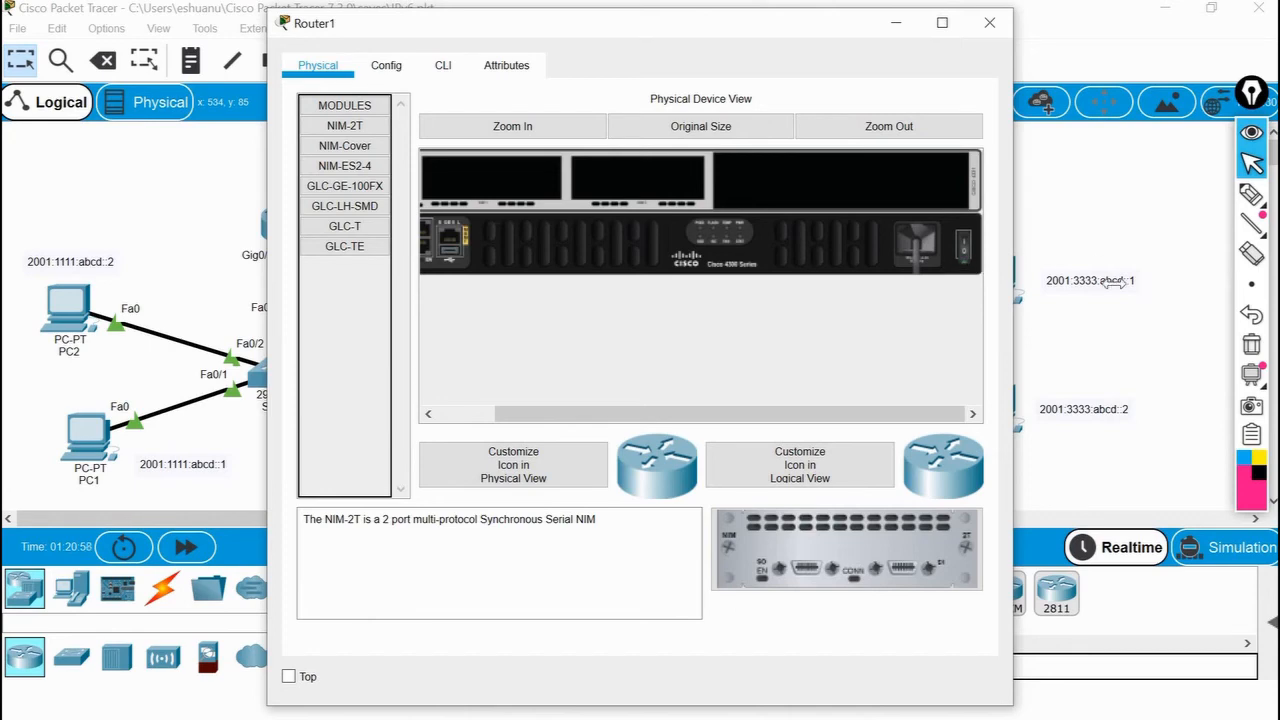
left_click(1120, 349)
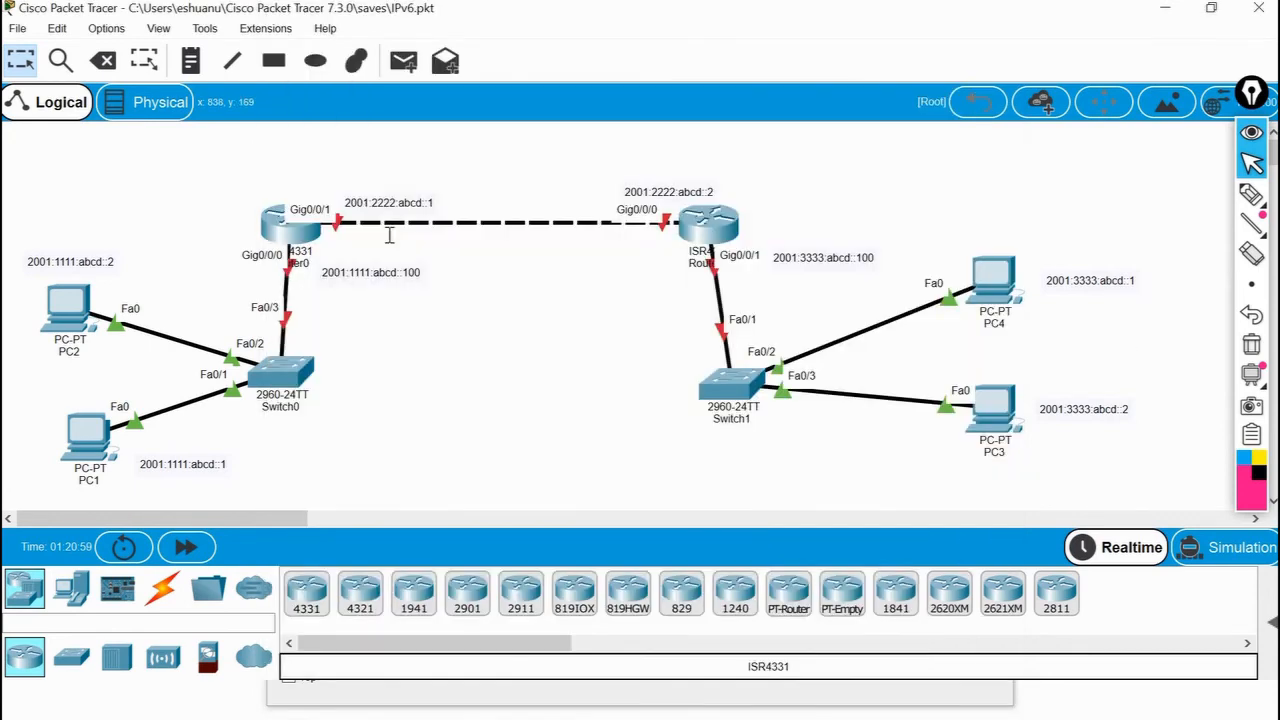
Open Router0's command line interface, decline the initial configuration dialog with no, and enter privileged mode with en.
left_click(287, 226)
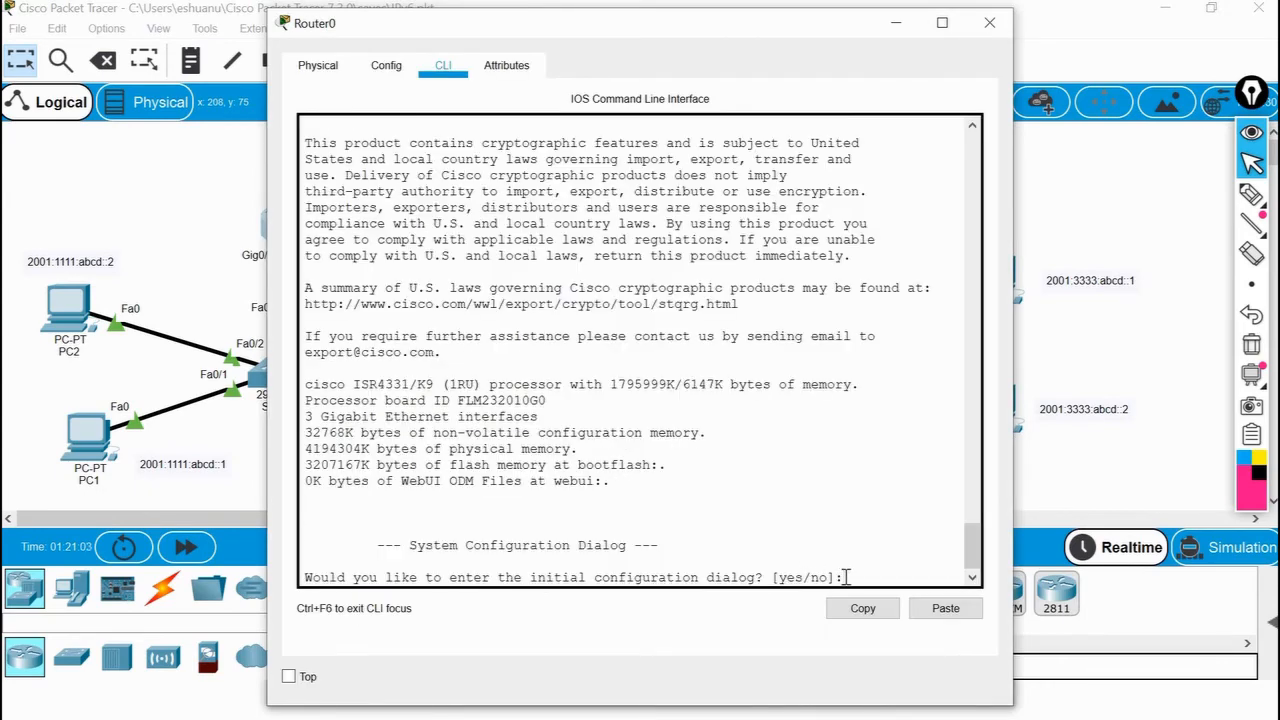
type("no")
key("Return")
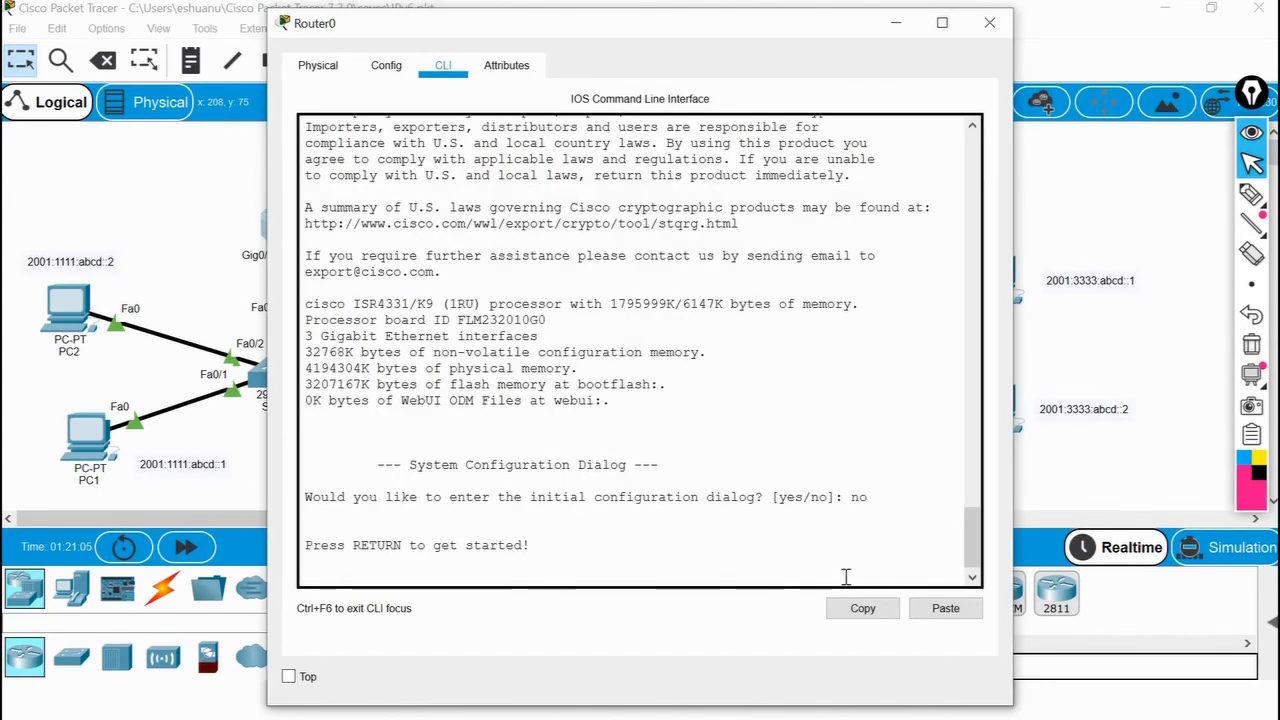
key("Return")
key("Return")
type("en")
key("Return")
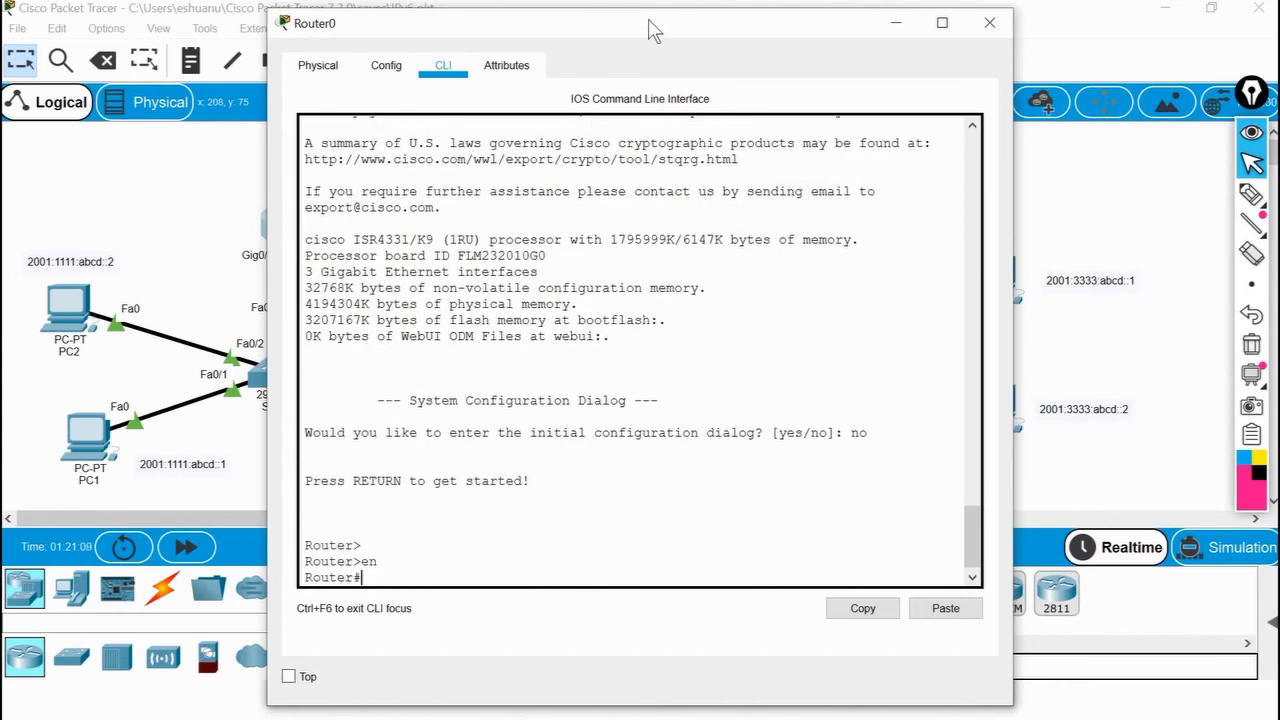
Move the Router0 window aside, enter global configuration mode with config t, and select interface g0/0/0.
left_click_drag(746, 37, 903, 55)
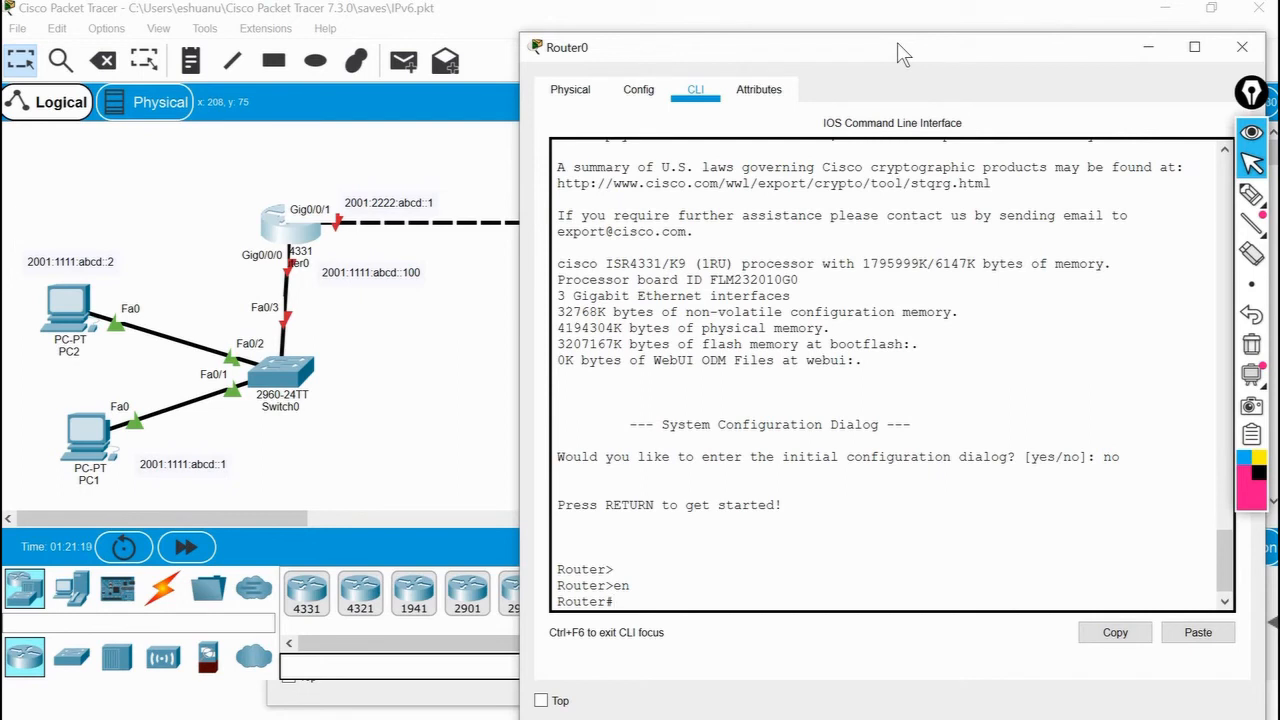
type("config")
type(" t")
key("Return")
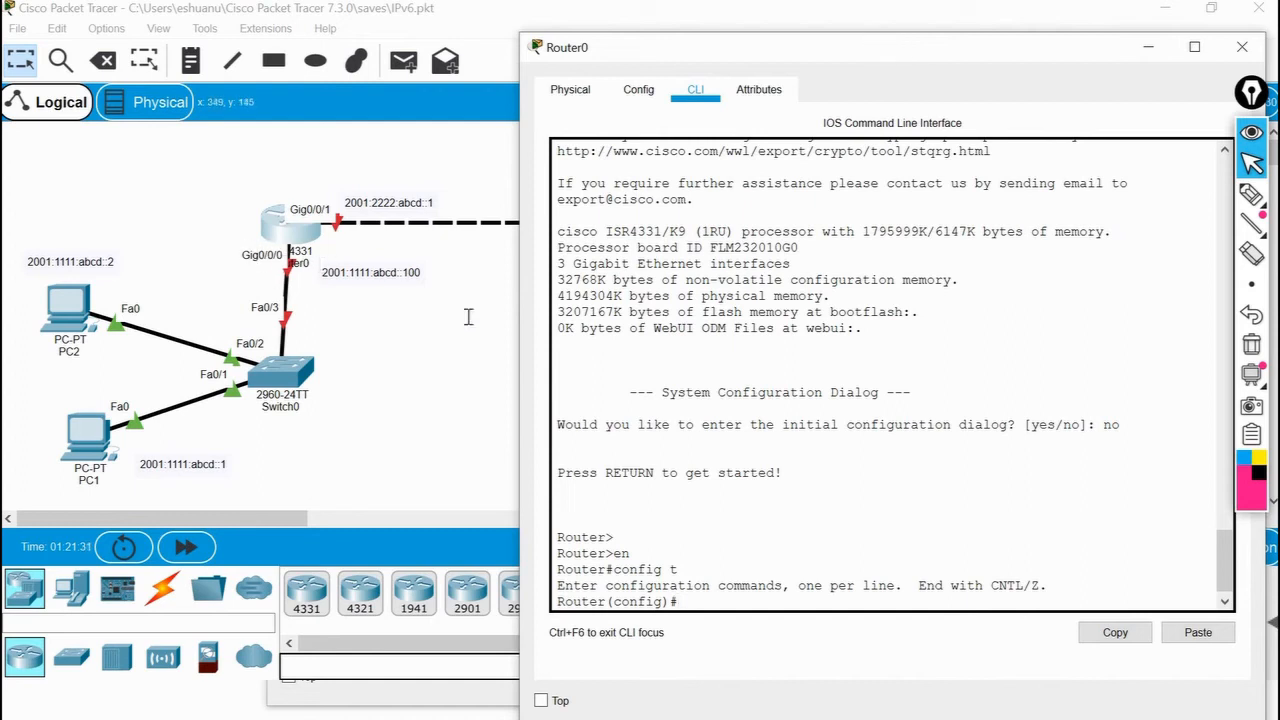
type("int g0/0/0")
key("Return")
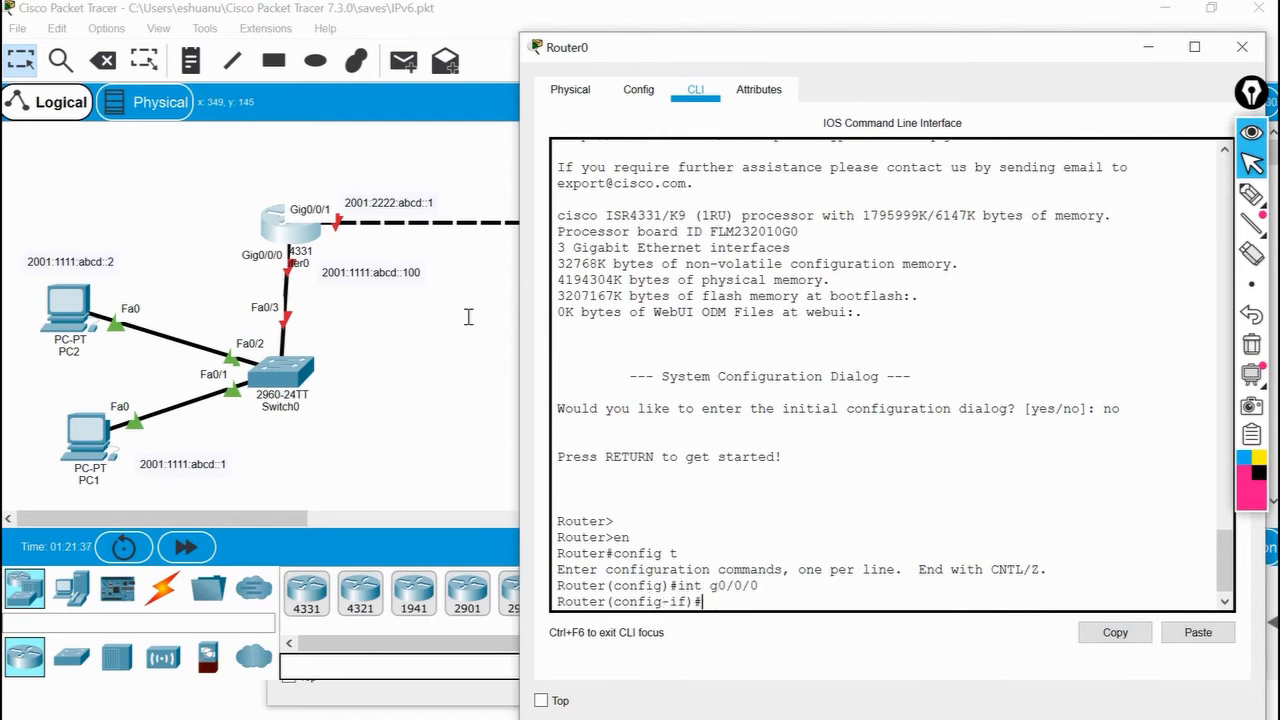
Write the ipv6 address command for interface g0/0/0 with the address 2001:1111:abcd::100.
type("ip")
type(" add")
key("BackSpace")
key("BackSpace")
key("BackSpace")
type("v6 add")
key("Tab")
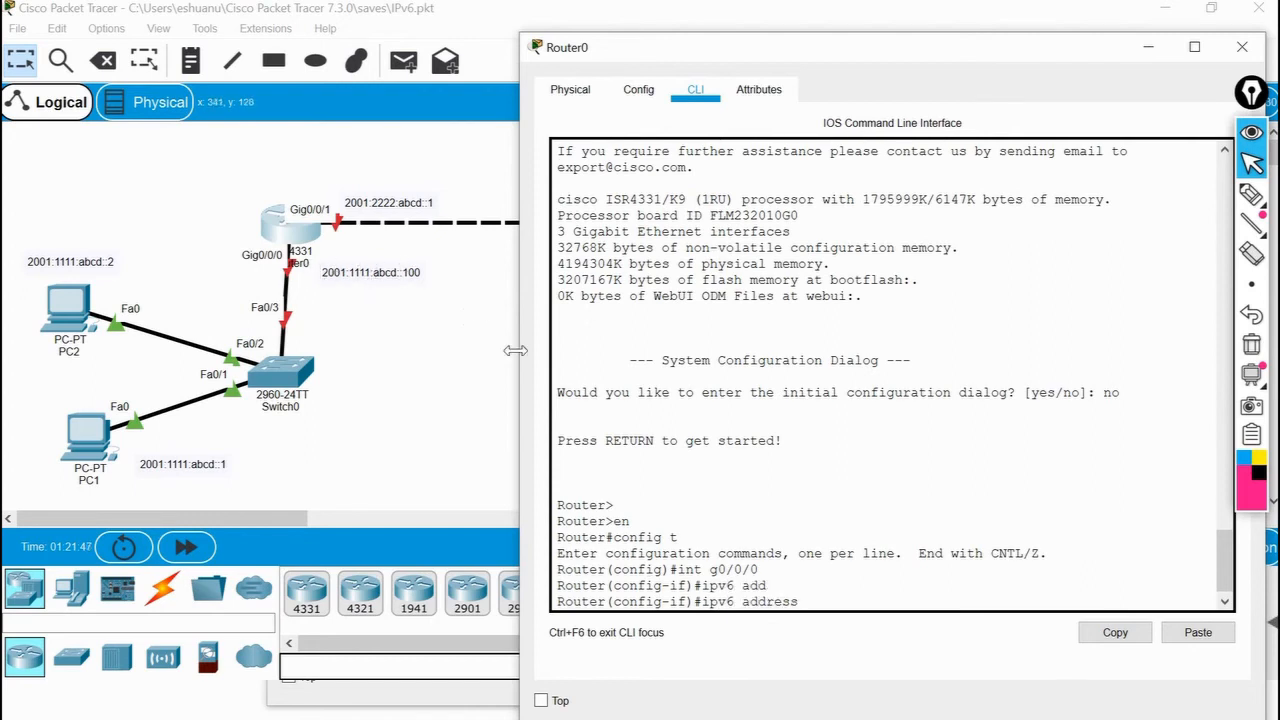
type("2001:1111:abcd::100 255.255")
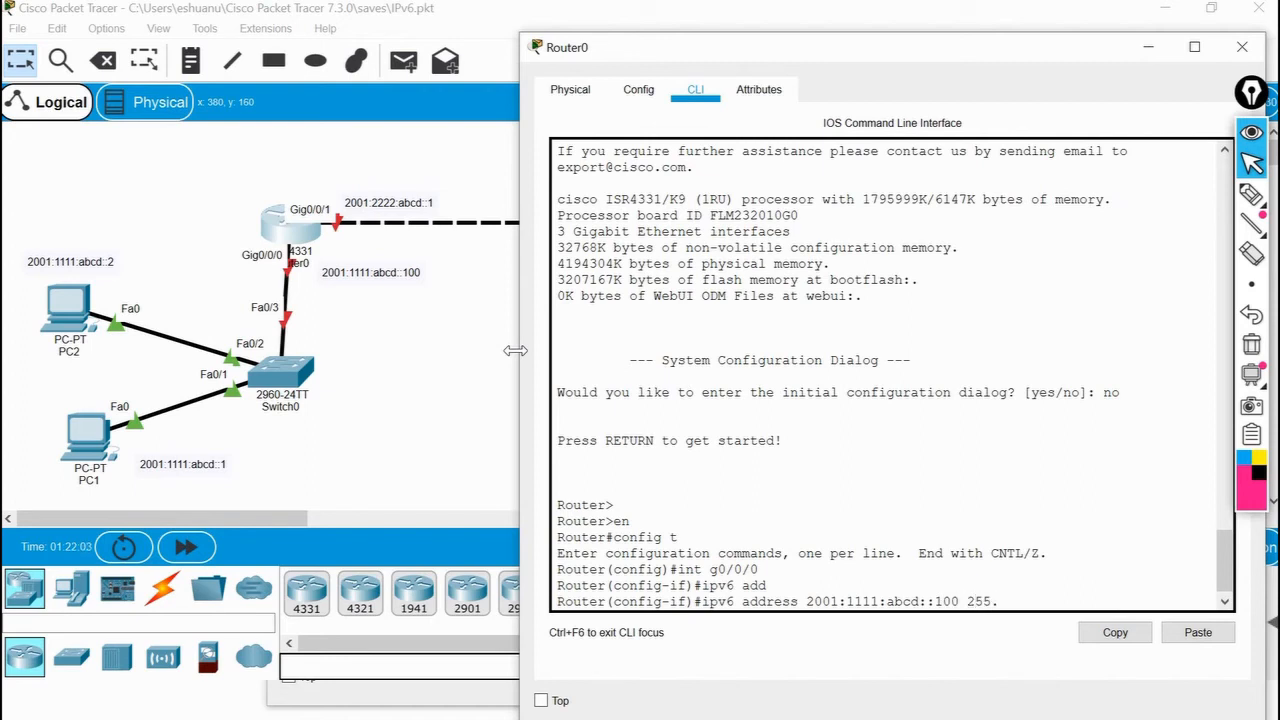
key("BackSpace")
key("BackSpace")
key("BackSpace")
key("BackSpace")
key("BackSpace")
key("BackSpace")
key("BackSpace")
Complete the IPv6 address command with the /64 prefix, apply it, and enable interface g0/0/0 with no shut.
type("/64")
key("Return")
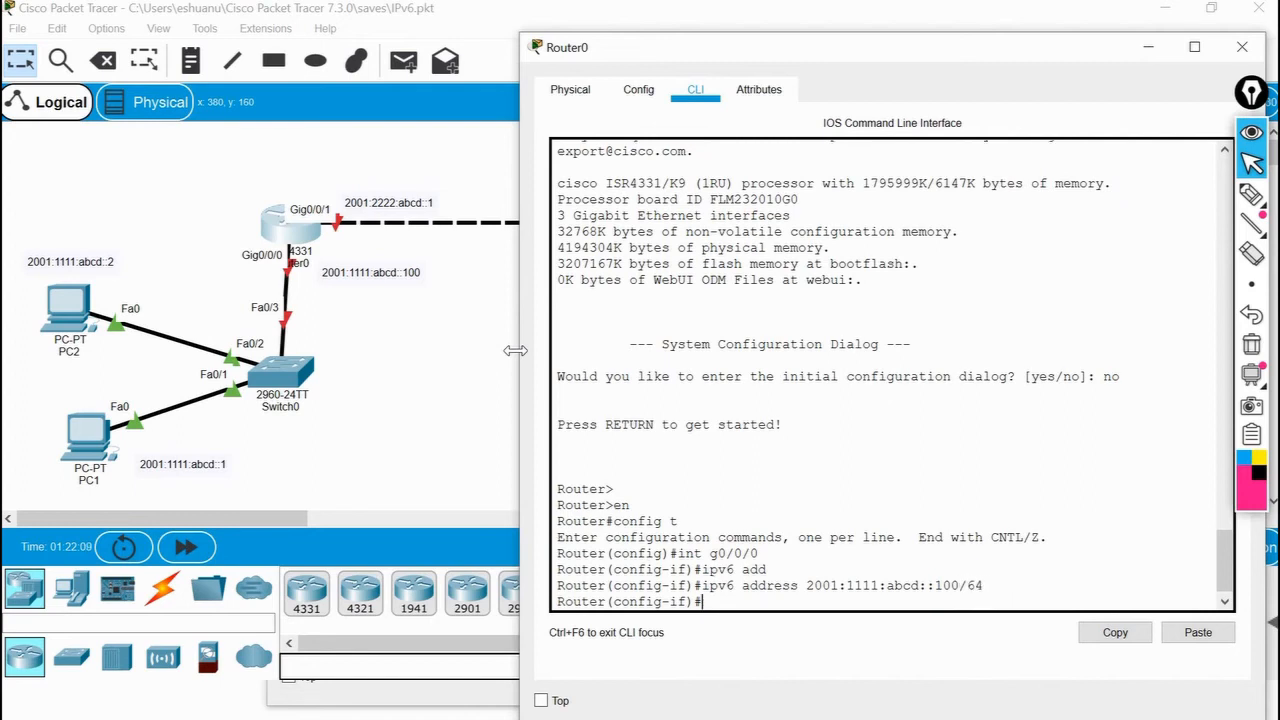
type("no shut")
key("Return")
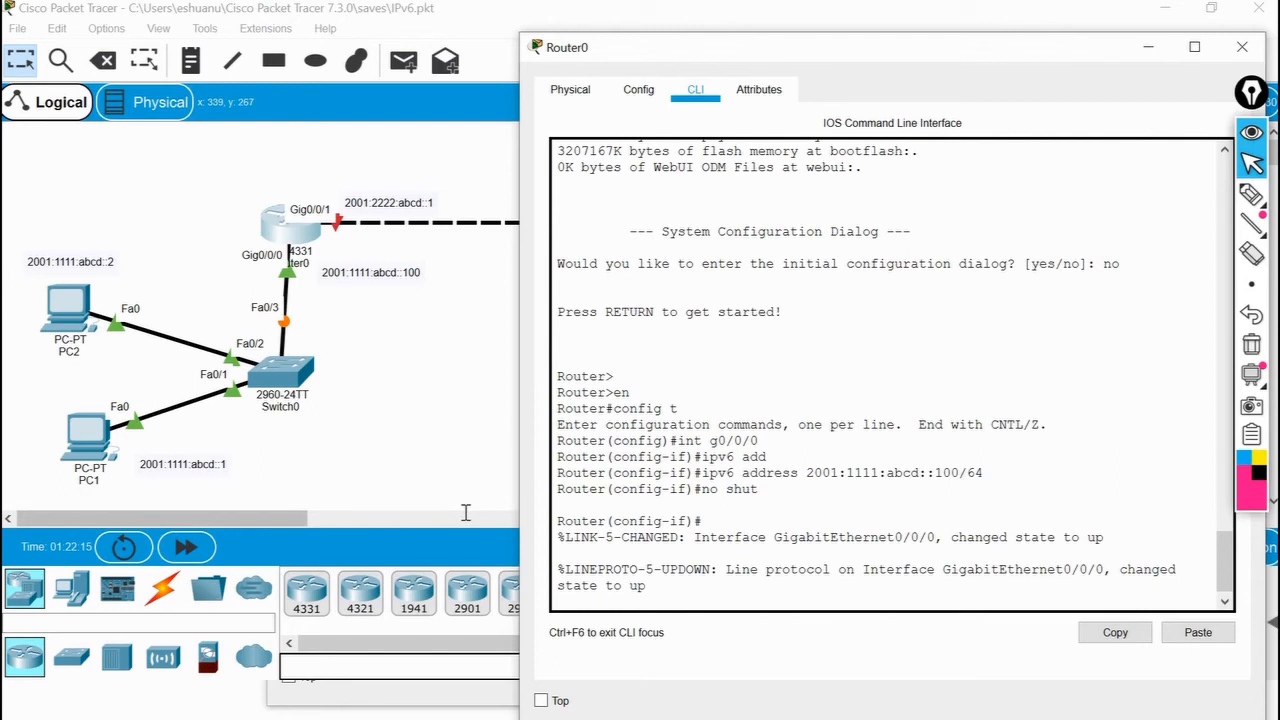
Switch Router0's configuration to interface g0/0/1.
key("Return")
key("Return")
type("int g")
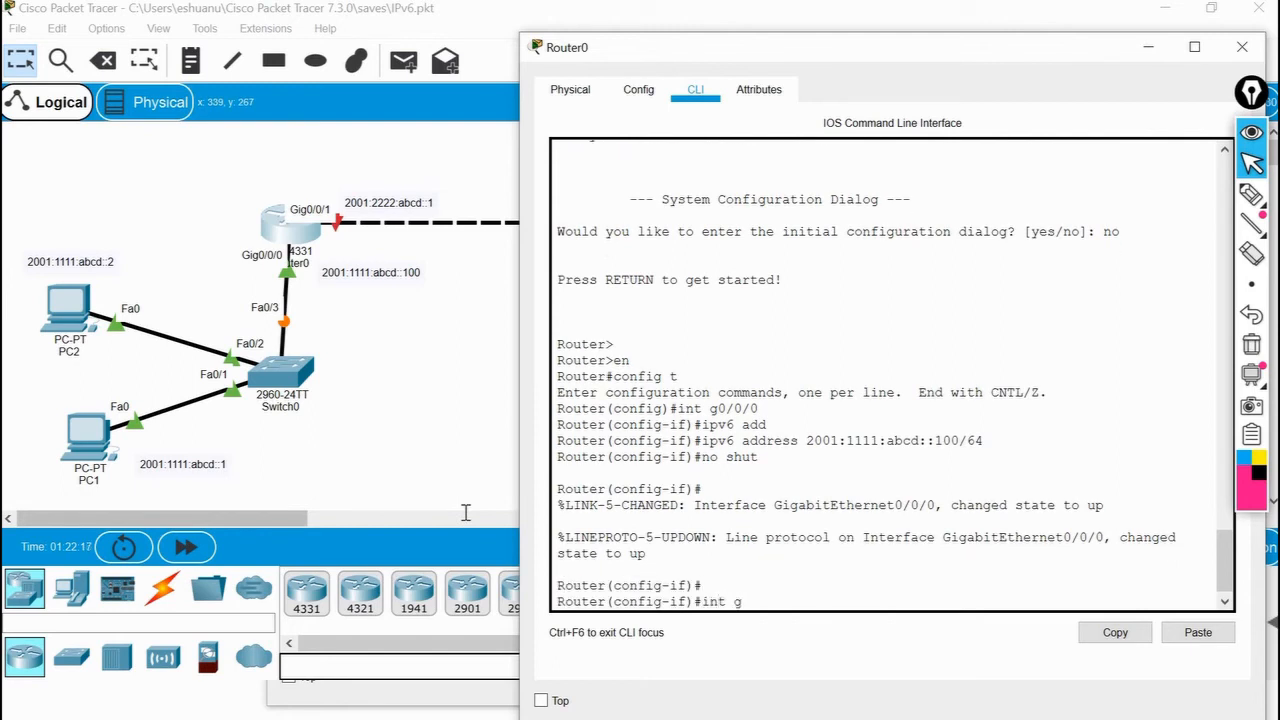
type("0/0/1")
key("Return")
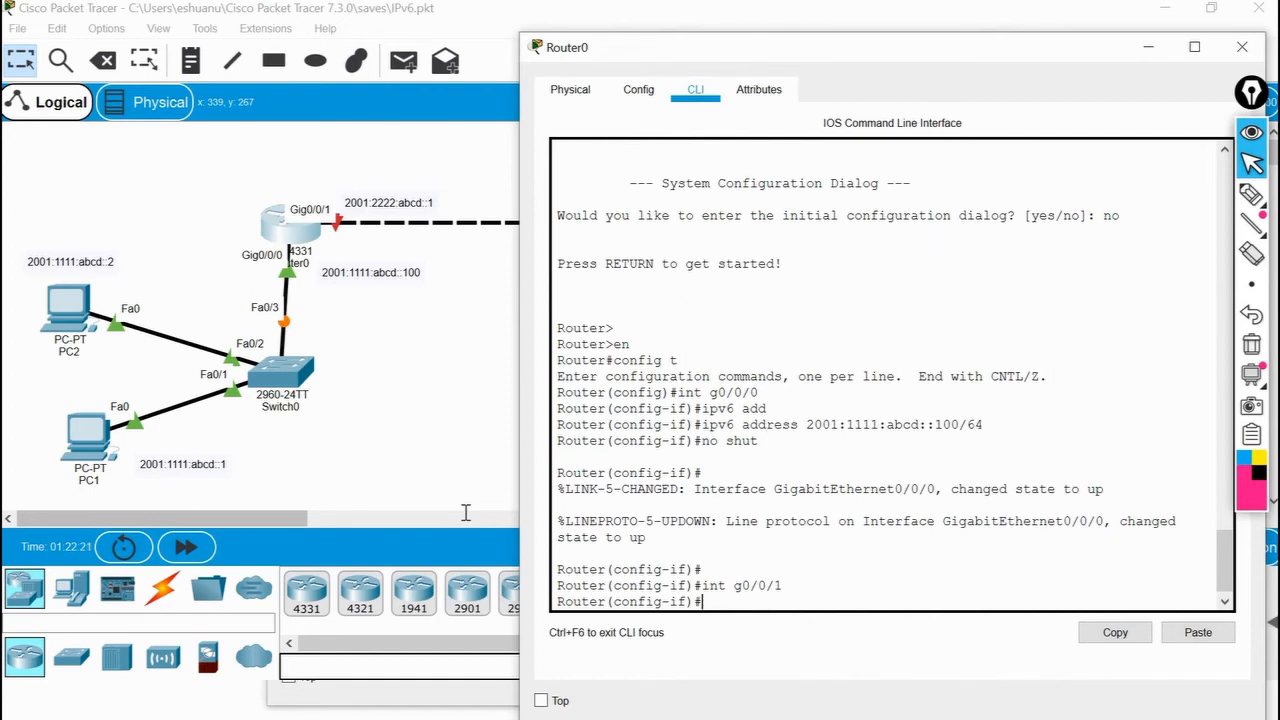
Assign the IPv6 address 2001:2222:abcd::1/64 to Router0's interface g0/0/1.
type("ipv")
key("Tab")
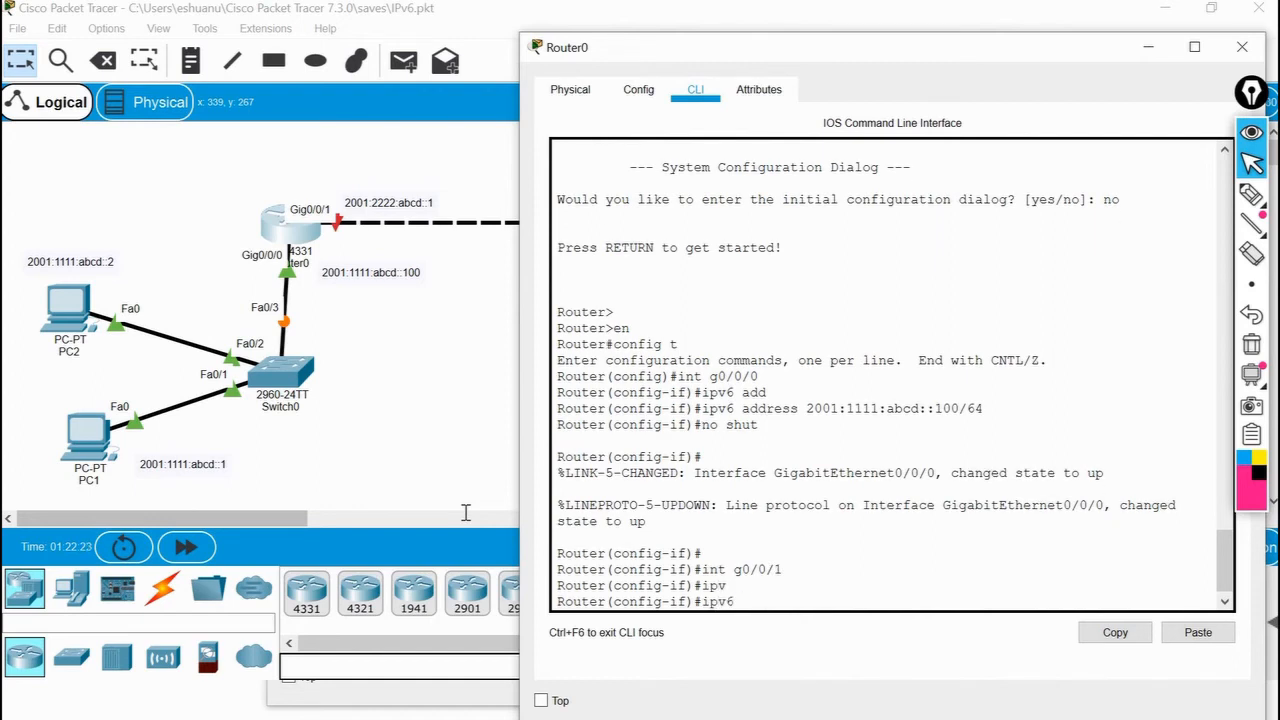
type("add")
key("Tab")
type("2001")
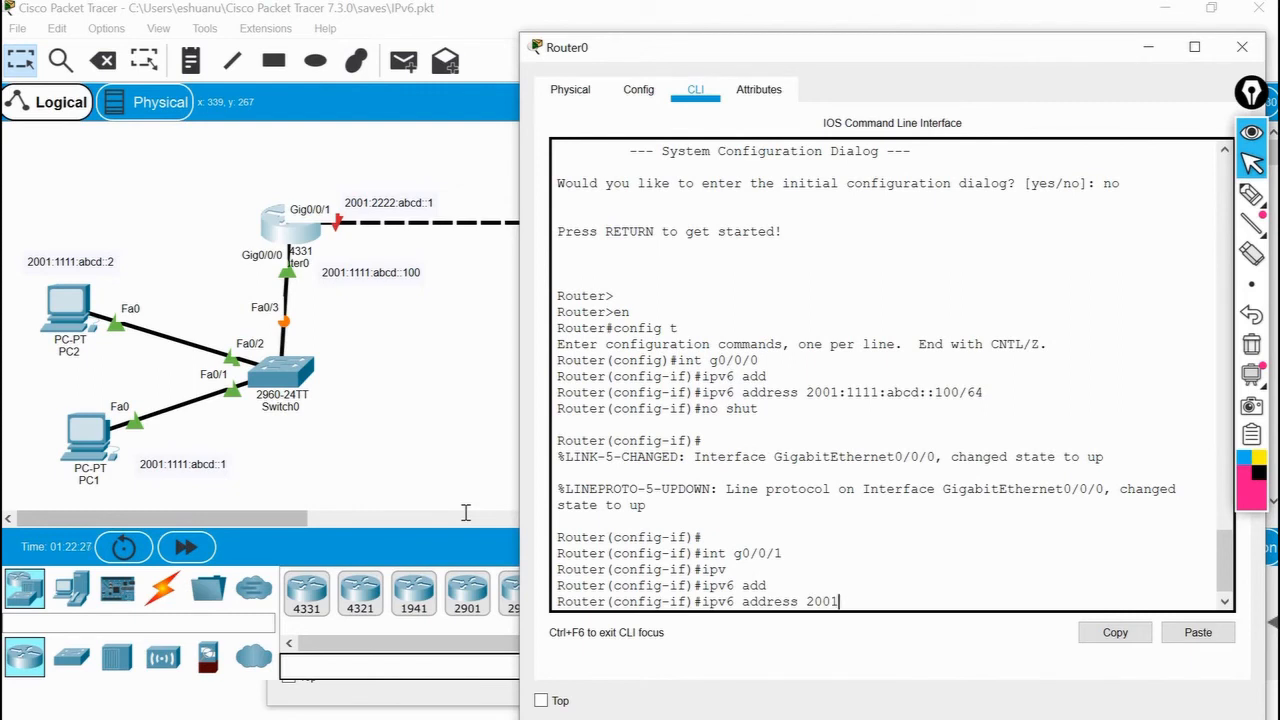
type(":2222:abcd::1/64")
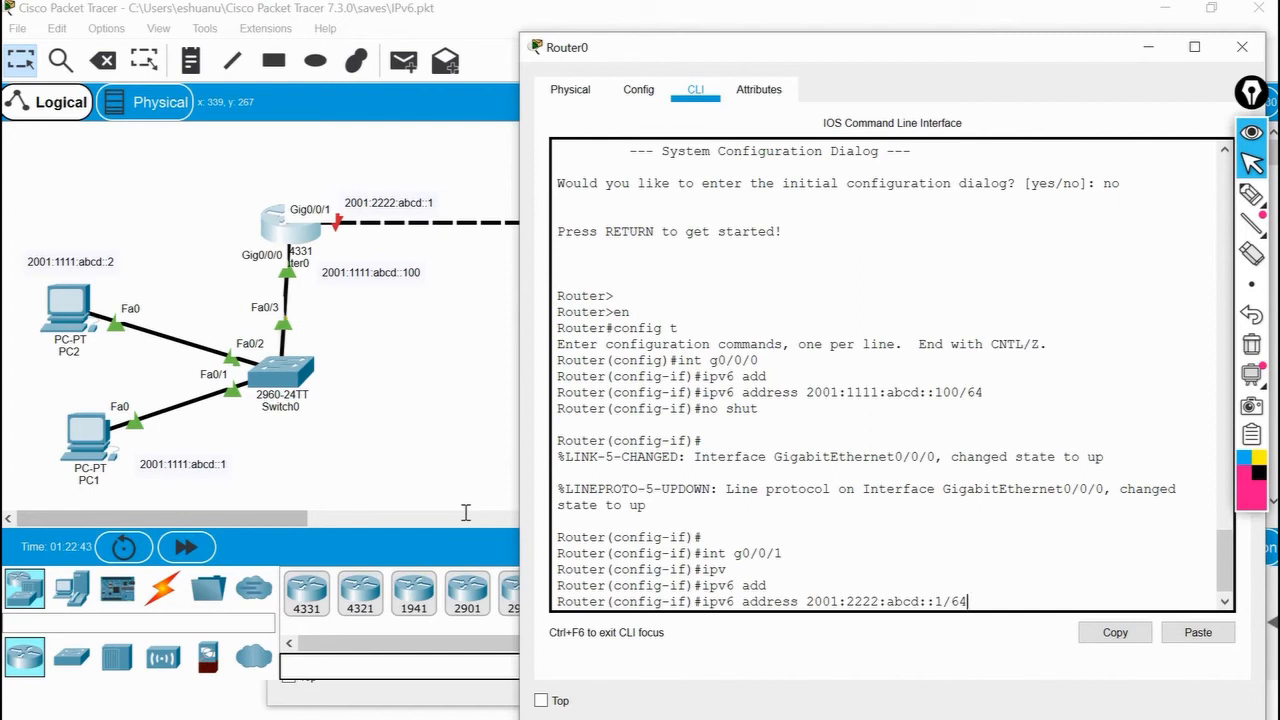
key("Return")
Enable interface g0/0/1 with no shut and exit back to privileged mode.
type("no shut")
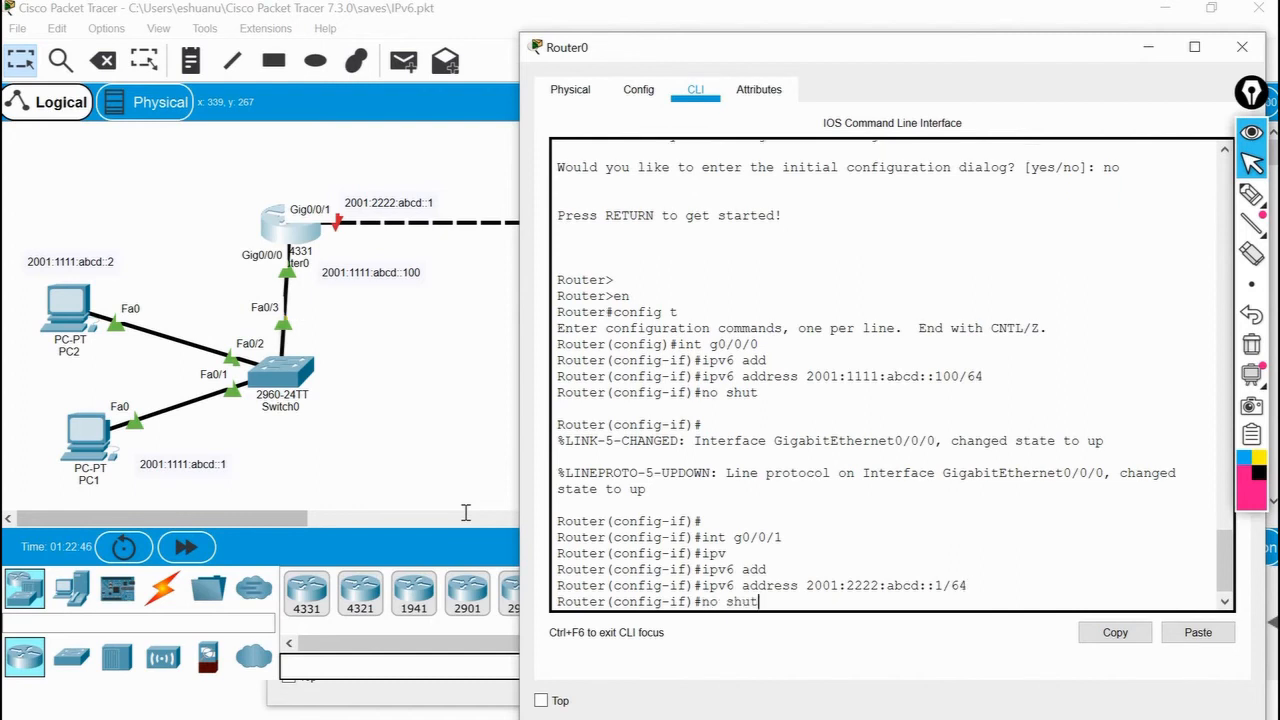
key("Return")
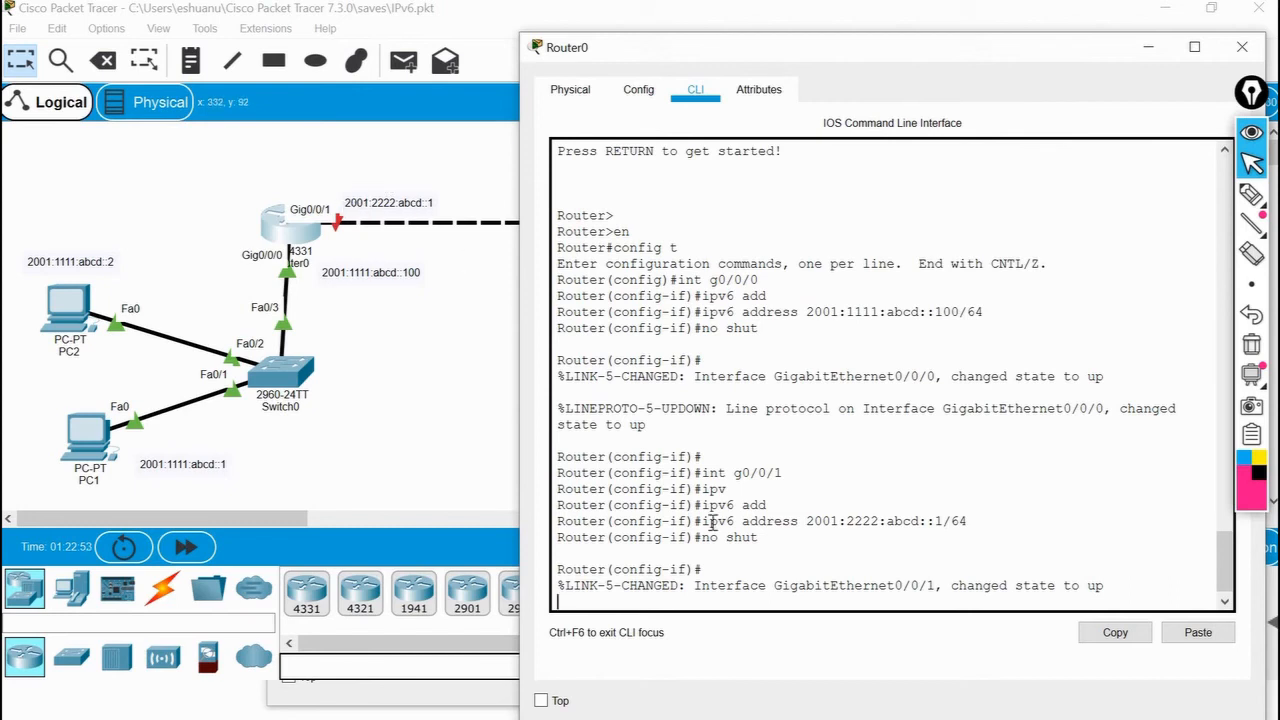
key("Return")
key("Return")
type("exit")
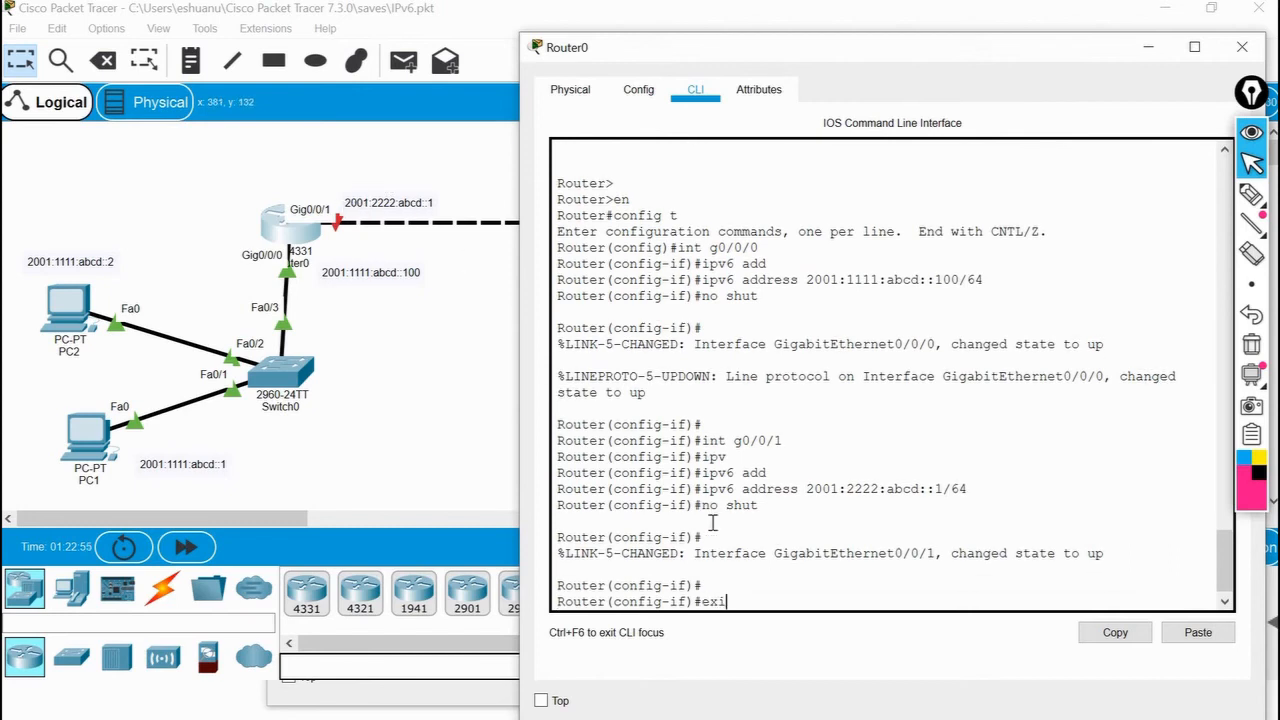
key("Return")
type("exit")
key("Return")
Show Router0's IPv6 interface summary with sh ipv6 int br, highlighting the ipv6 keyword in the command.
key("Return")
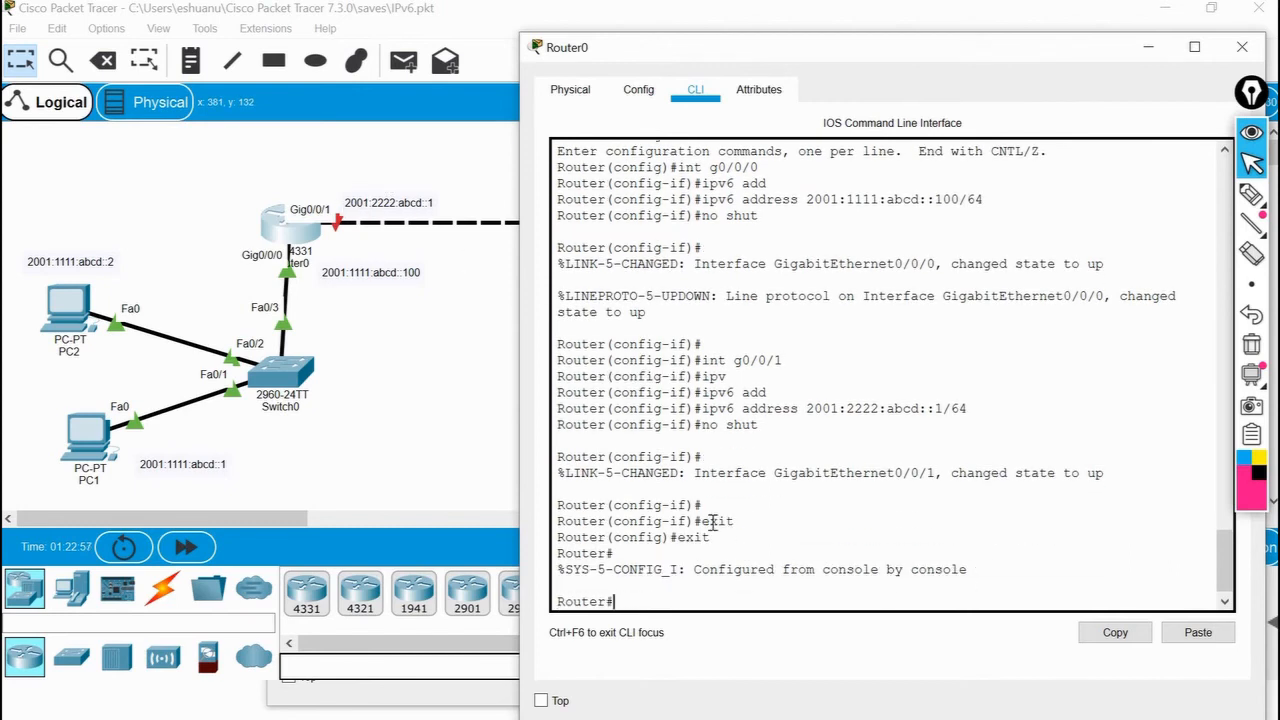
key("Return")
type("sh ip")
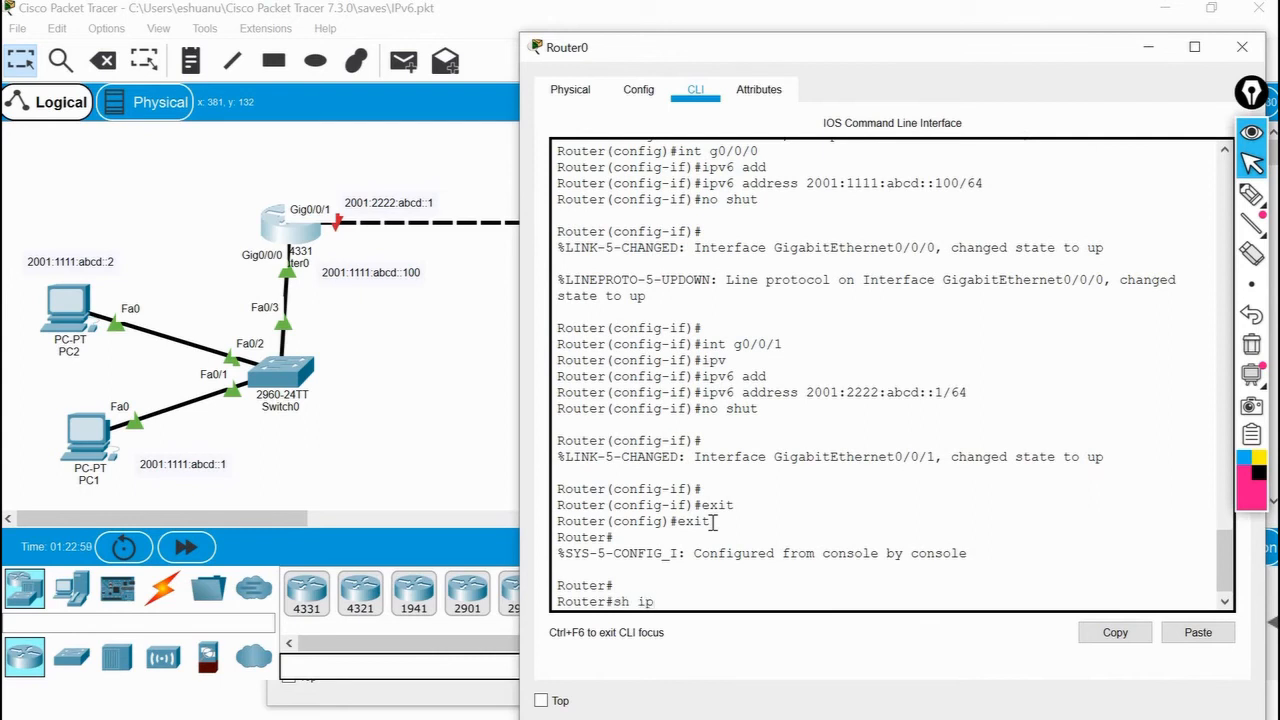
type("v6 int br")
double_click(655, 602)
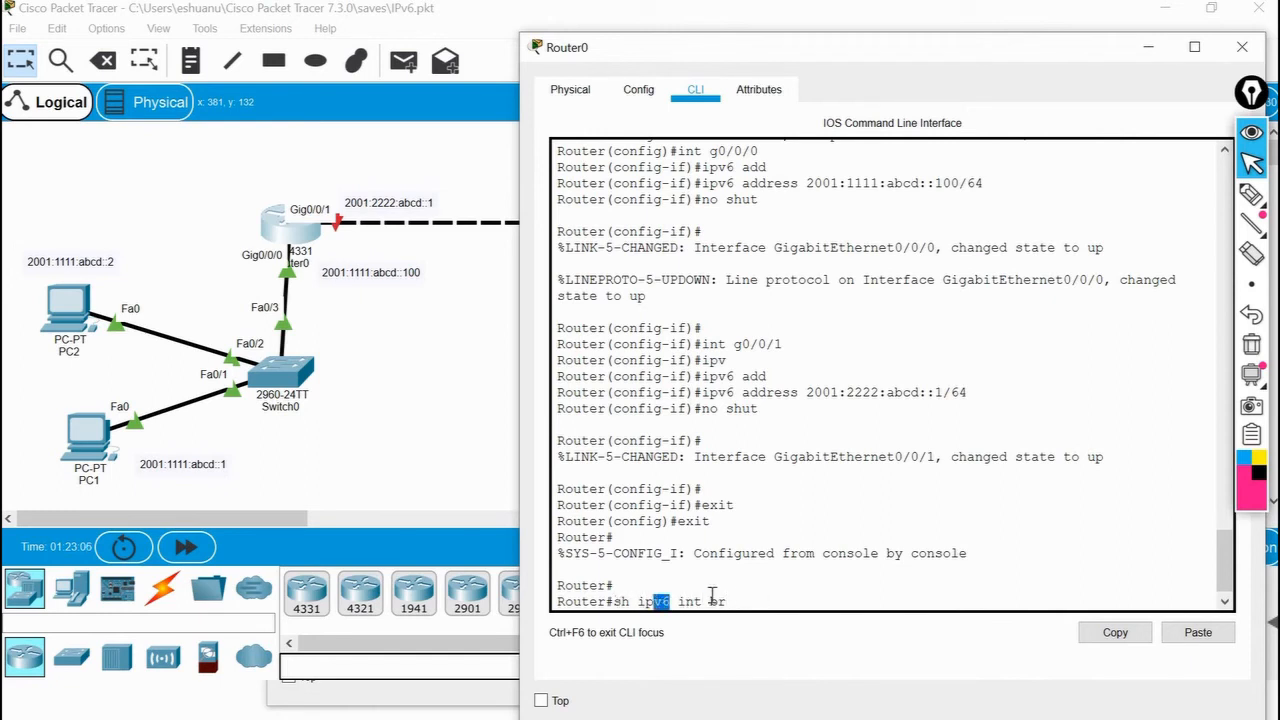
left_click(765, 599)
key("Return")
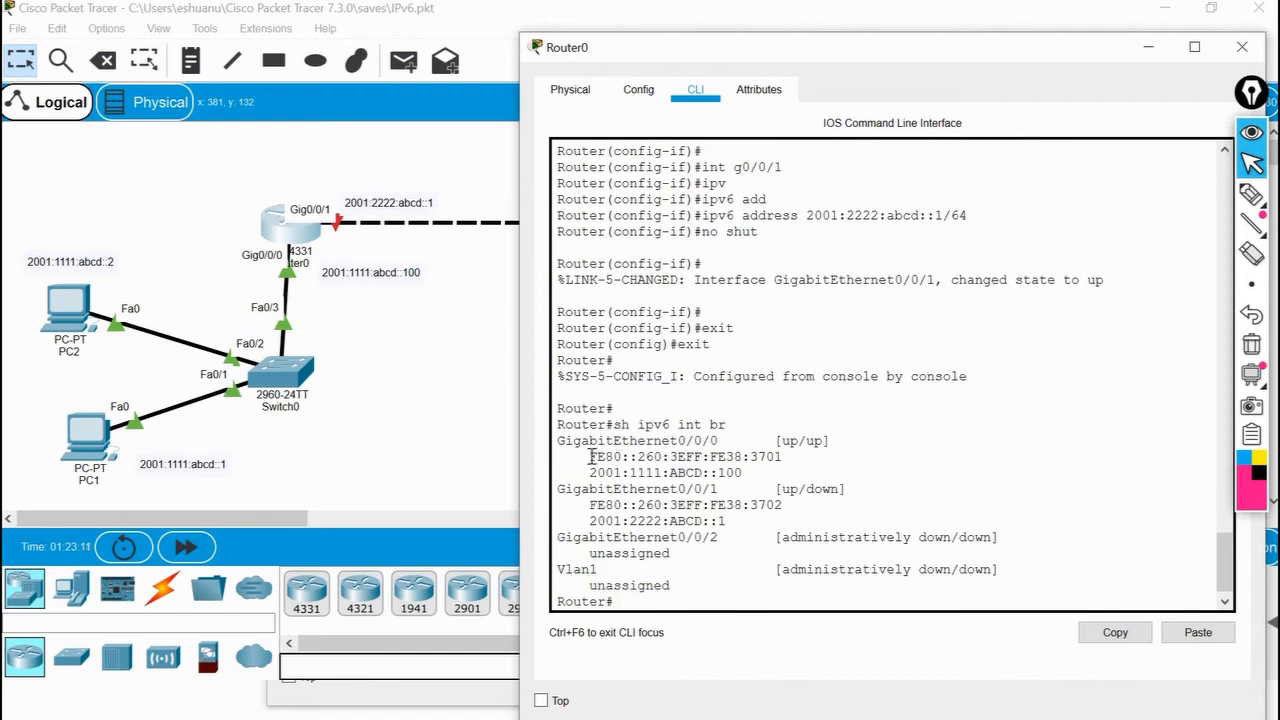
Highlight the link-local and global addresses of GigabitEthernet0/0/0 and the global address of GigabitEthernet0/0/1 in the summary.
left_click_drag(589, 457, 785, 457)
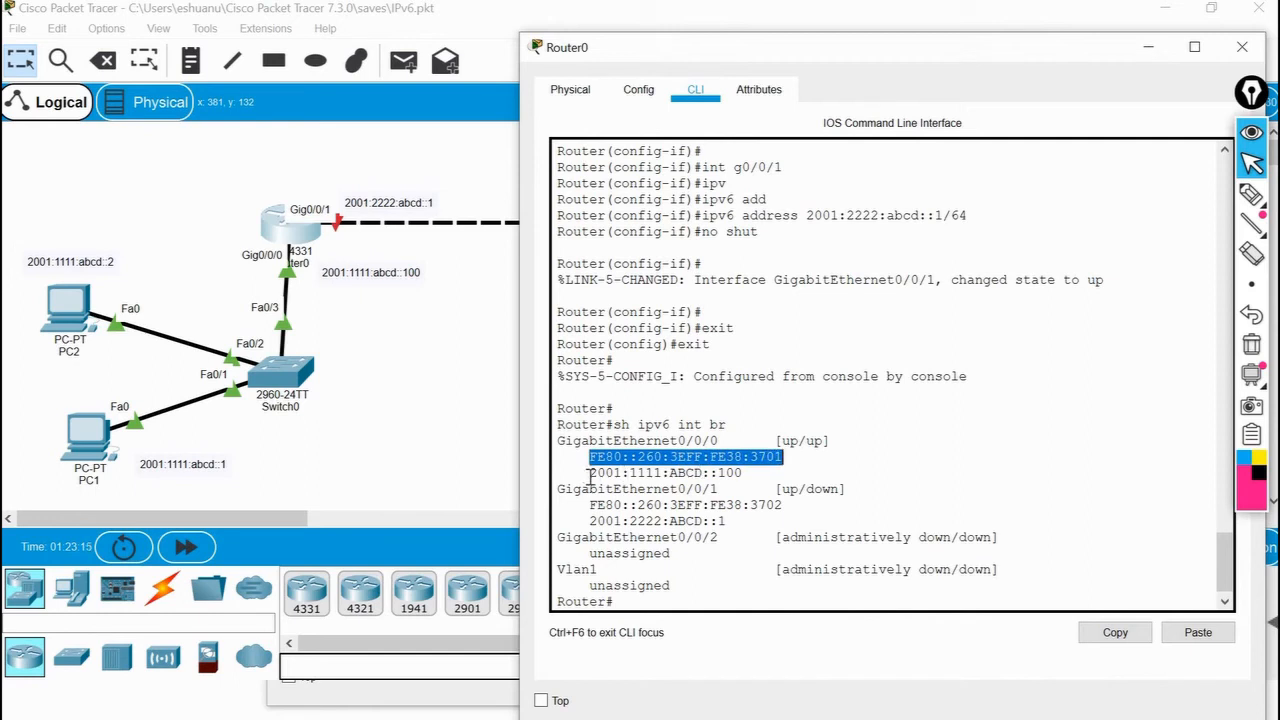
left_click(640, 472)
left_click_drag(589, 472, 754, 474)
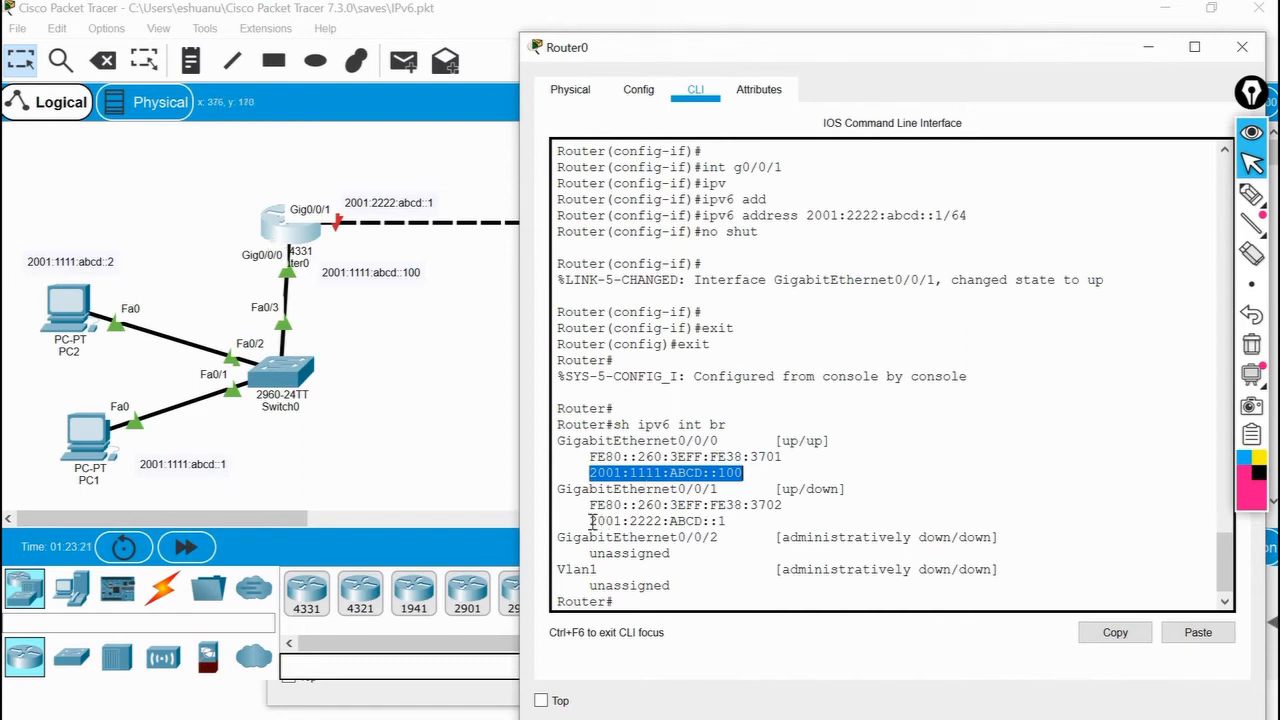
left_click(684, 521)
left_click_drag(589, 521, 728, 523)
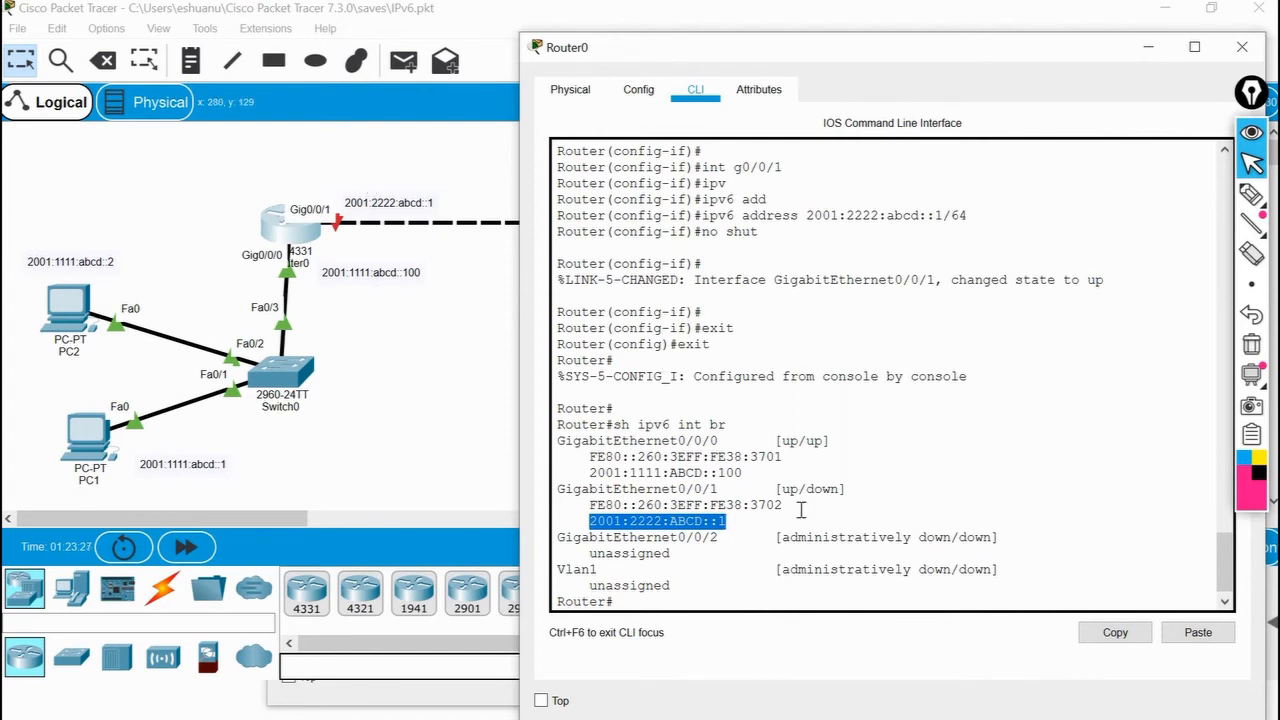
left_click(736, 521)
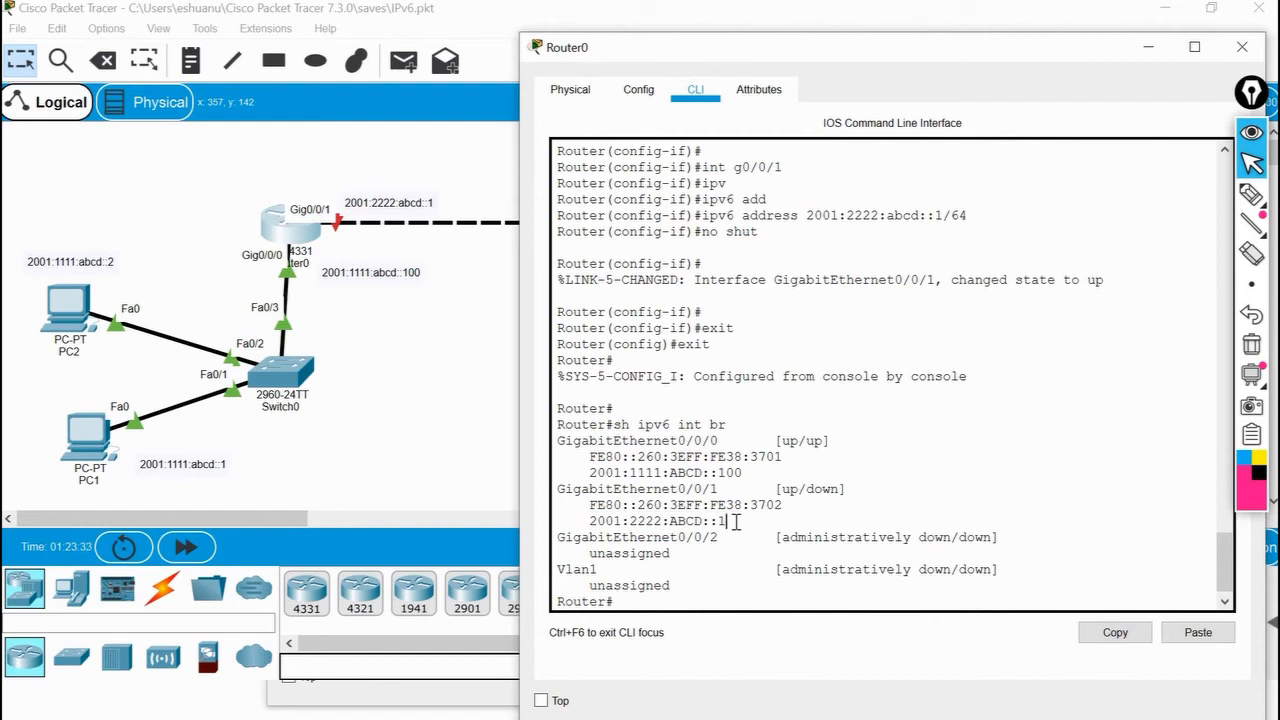
key("Return")
key("Return")
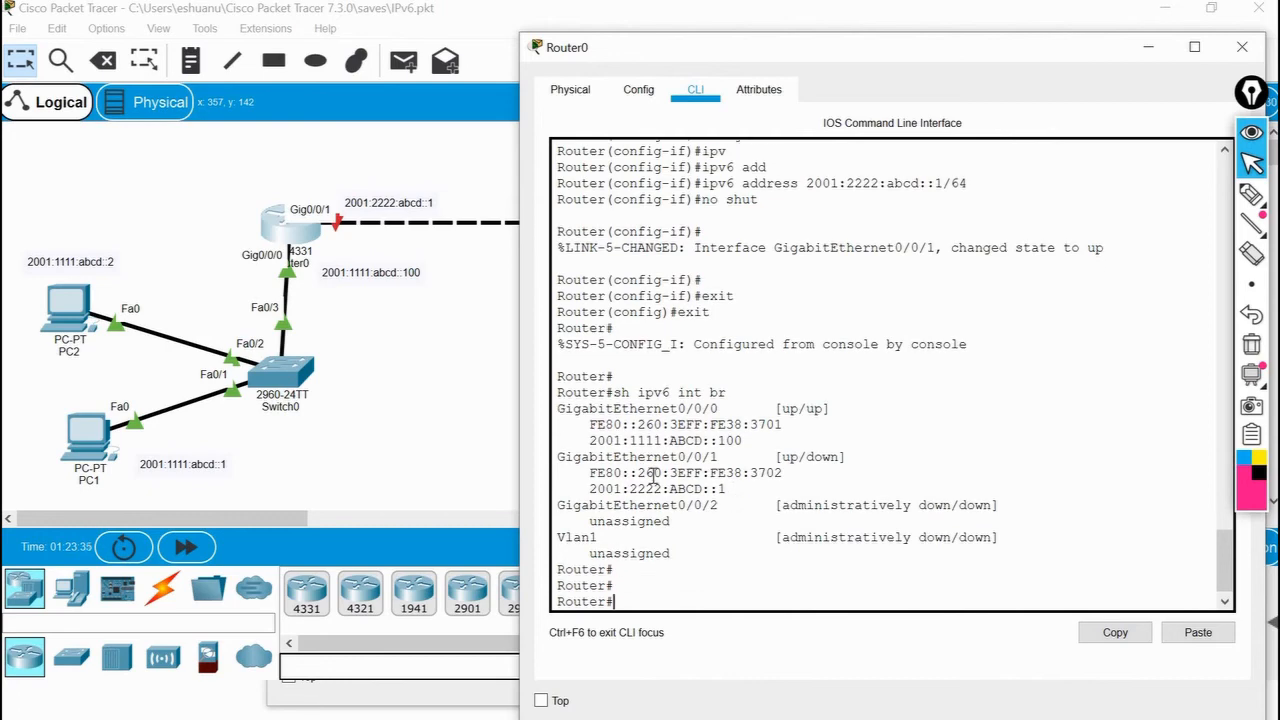
Return to the topology and open Router1's command line interface.
left_click(518, 350)
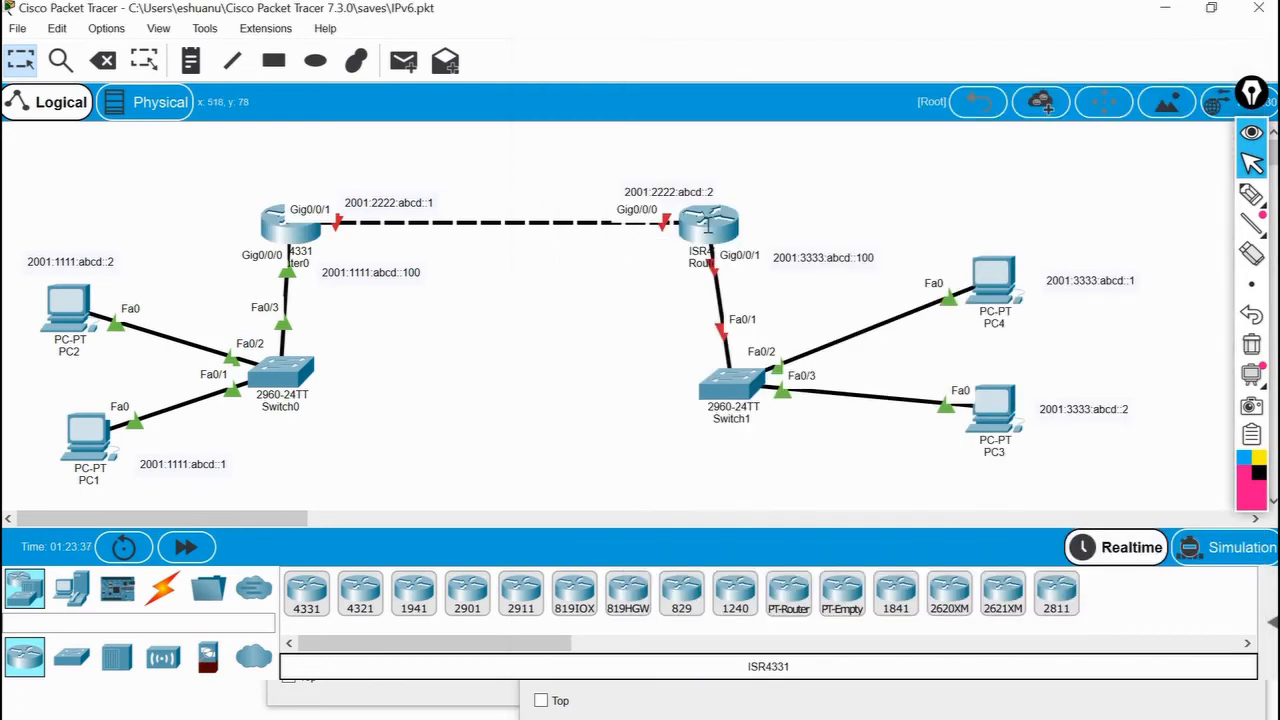
left_click(708, 225)
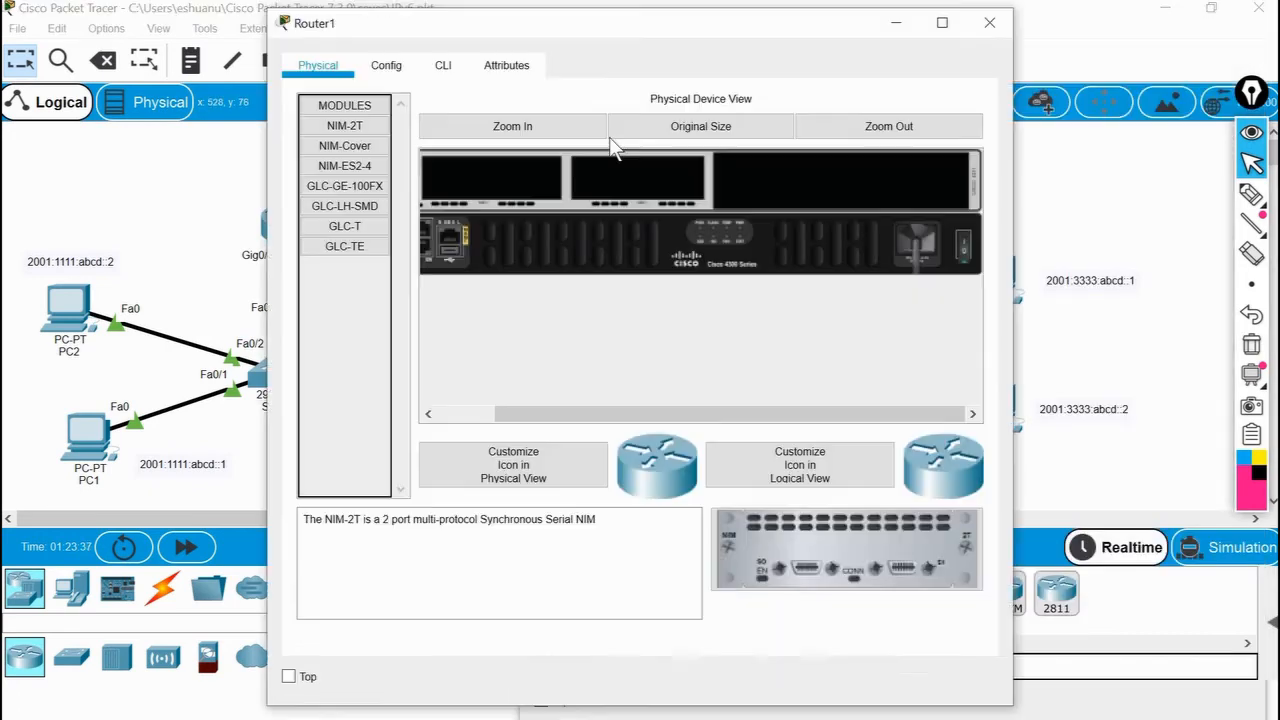
left_click(443, 66)
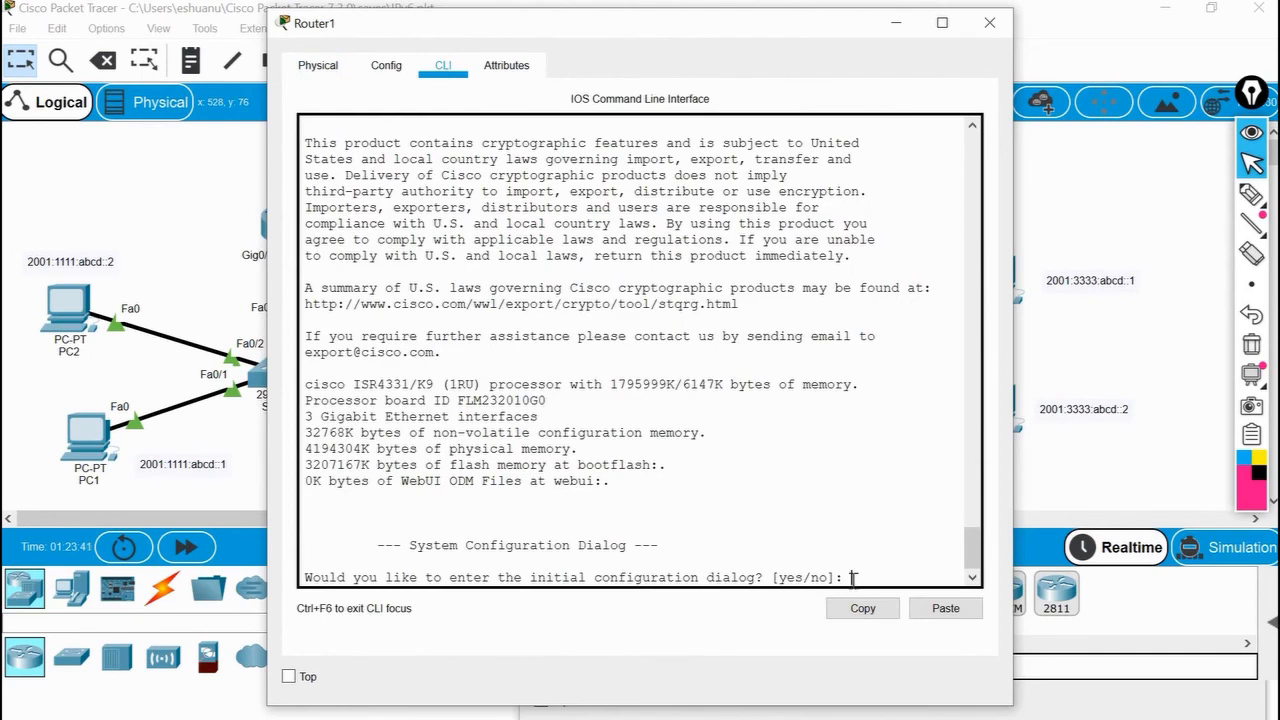
Decline the initial configuration dialog on Router1 and enter global configuration mode with en and config t.
type("no")
key("Return")
key("Return")
key("Return")
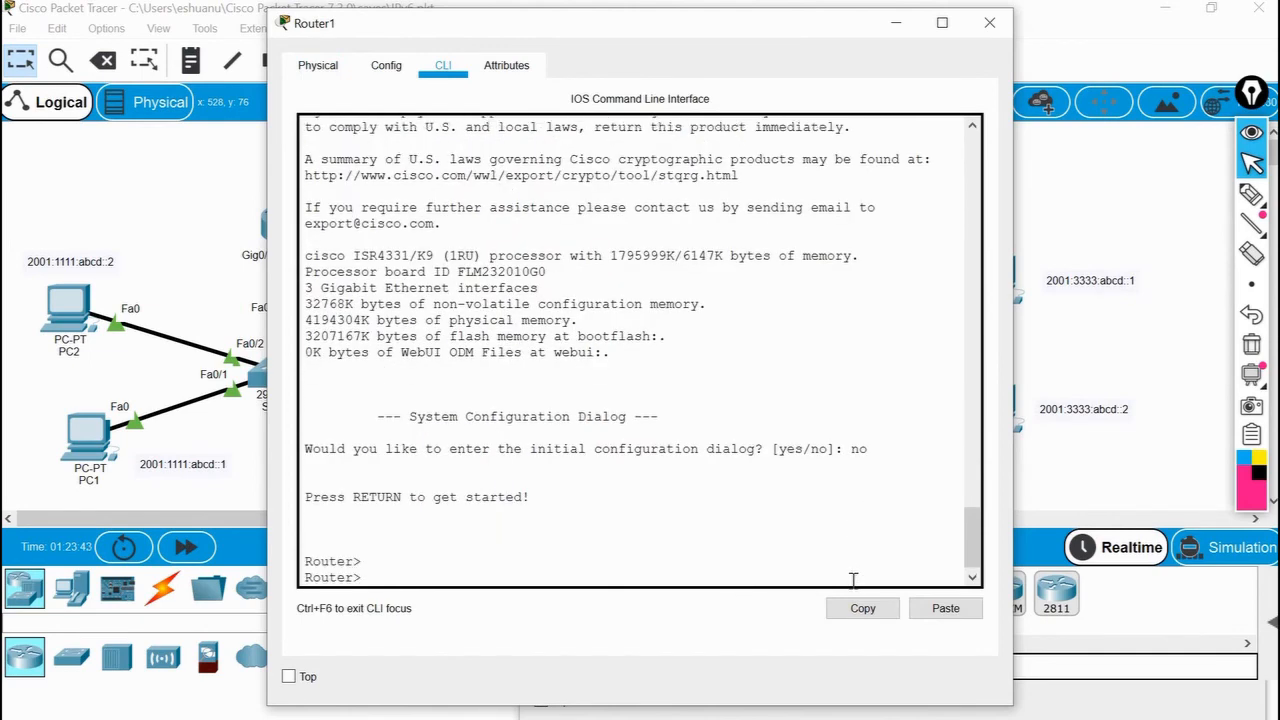
type("en")
key("Return")
type("config t")
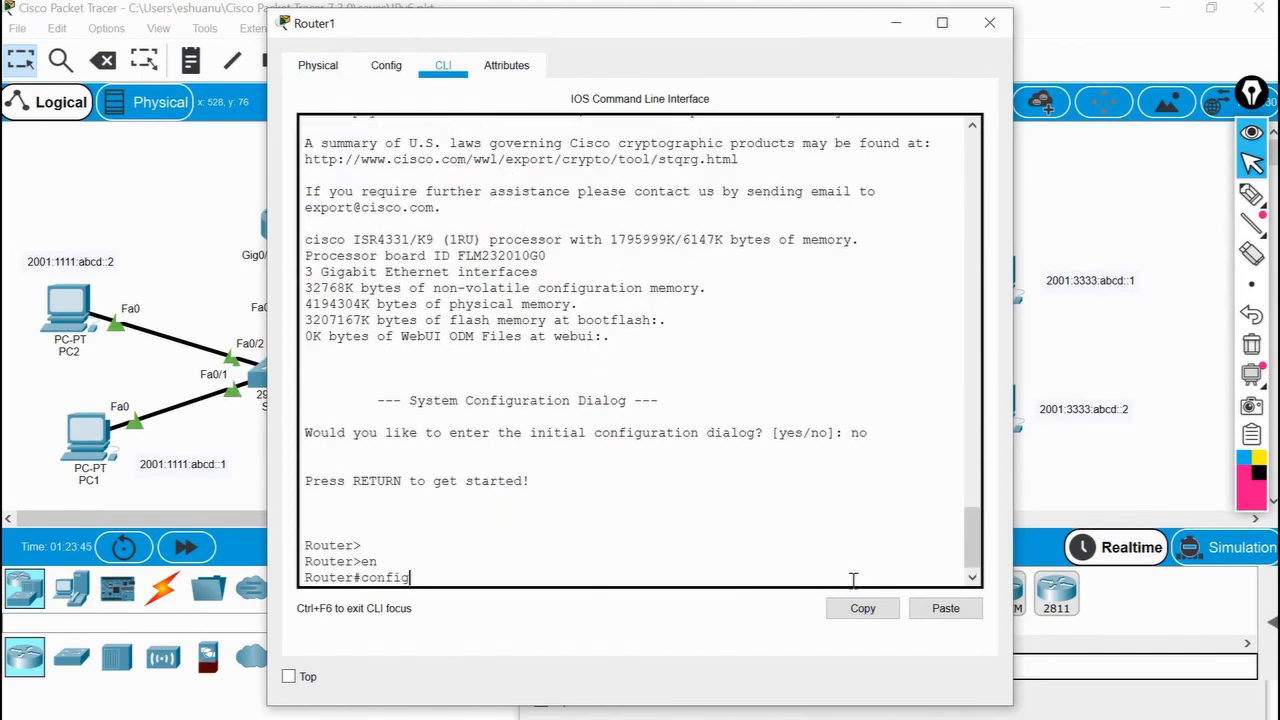
key("Return")
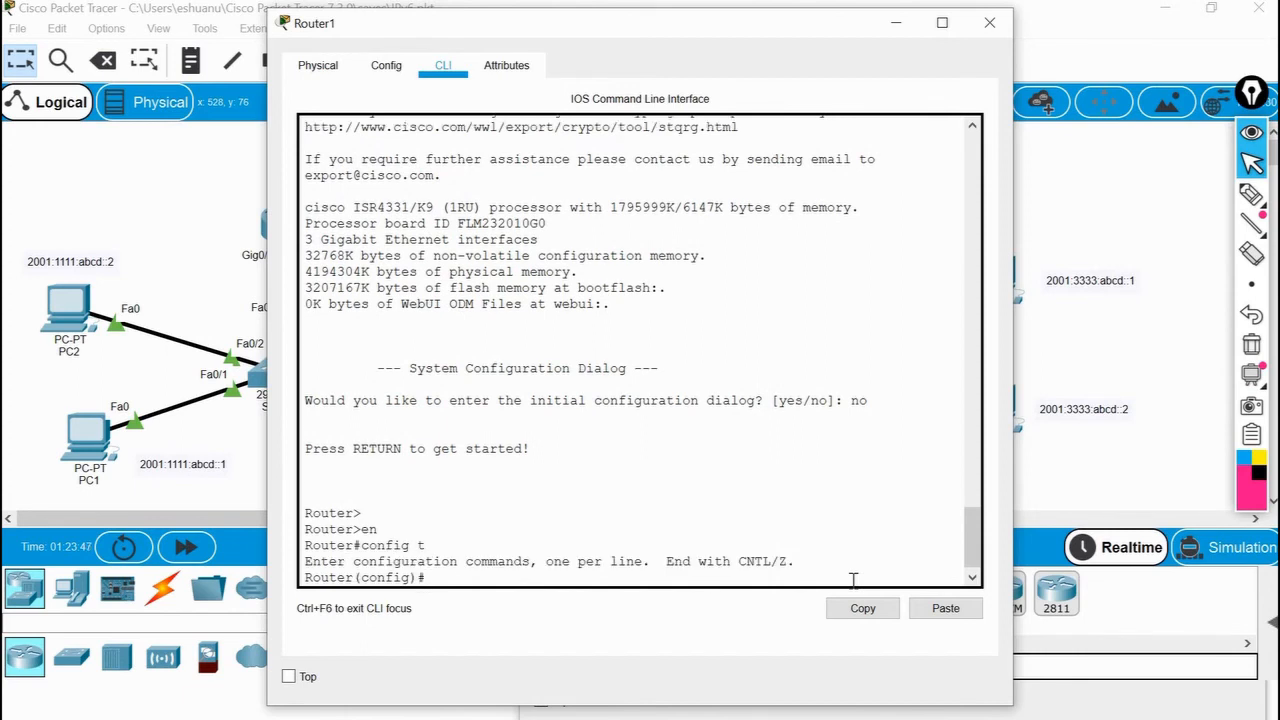
Move Router1's window clear of the topology and enter configuration of interface g0/0/0.
type("int")
left_click_drag(698, 30, 1183, 42)
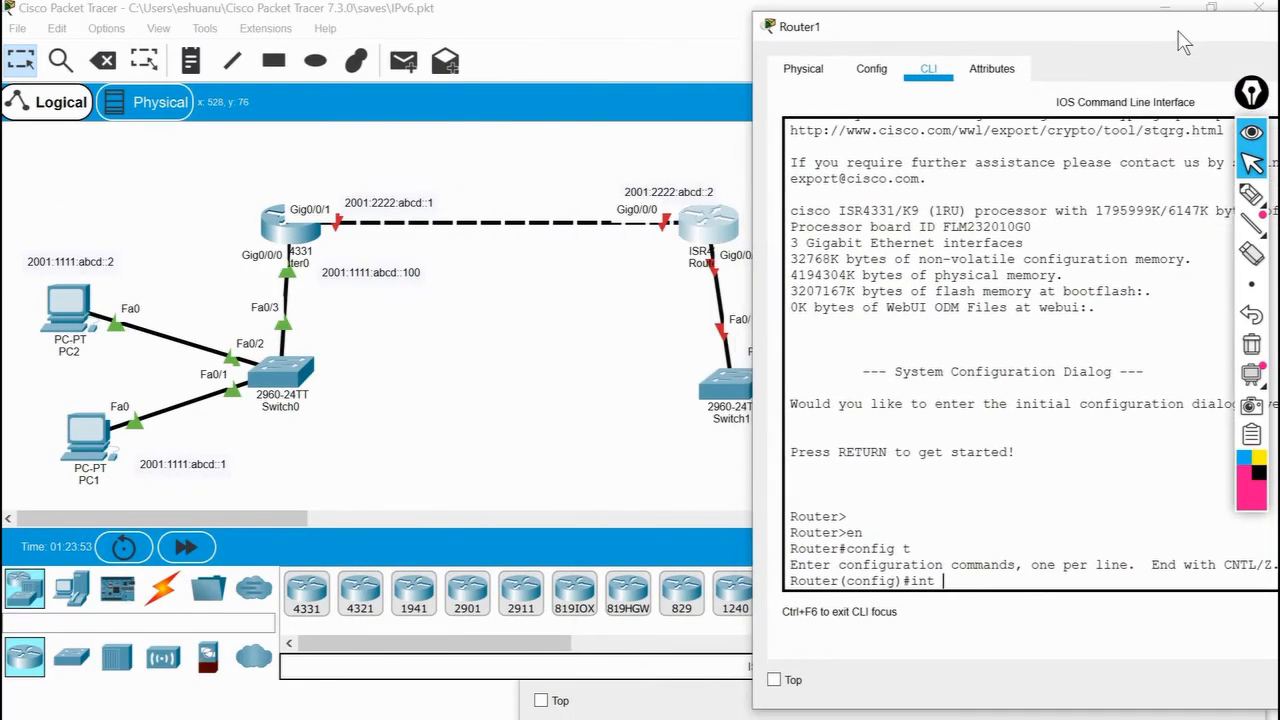
type("g0/0/0")
key("Return")
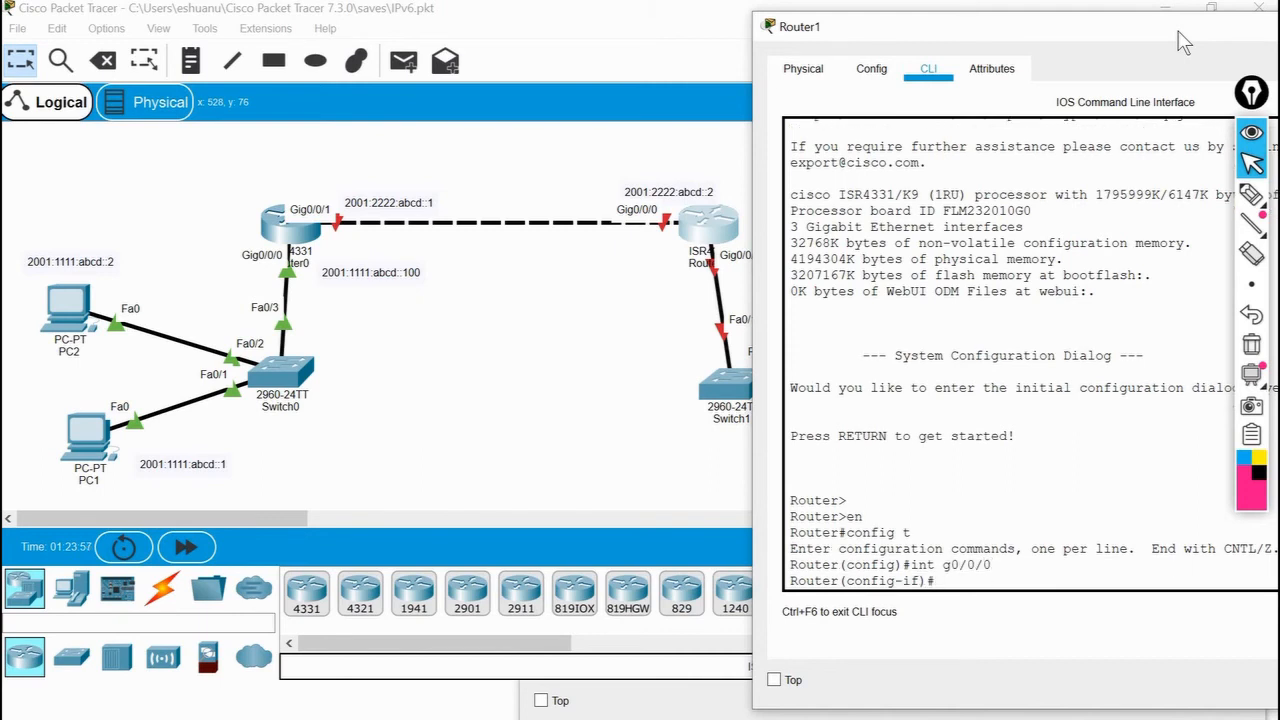
Assign IPv6 address 2001:2222:abcd::2/64 to Router1's g0/0/0 interface and enable it with no shut.
type("ip av")
key("Tab")
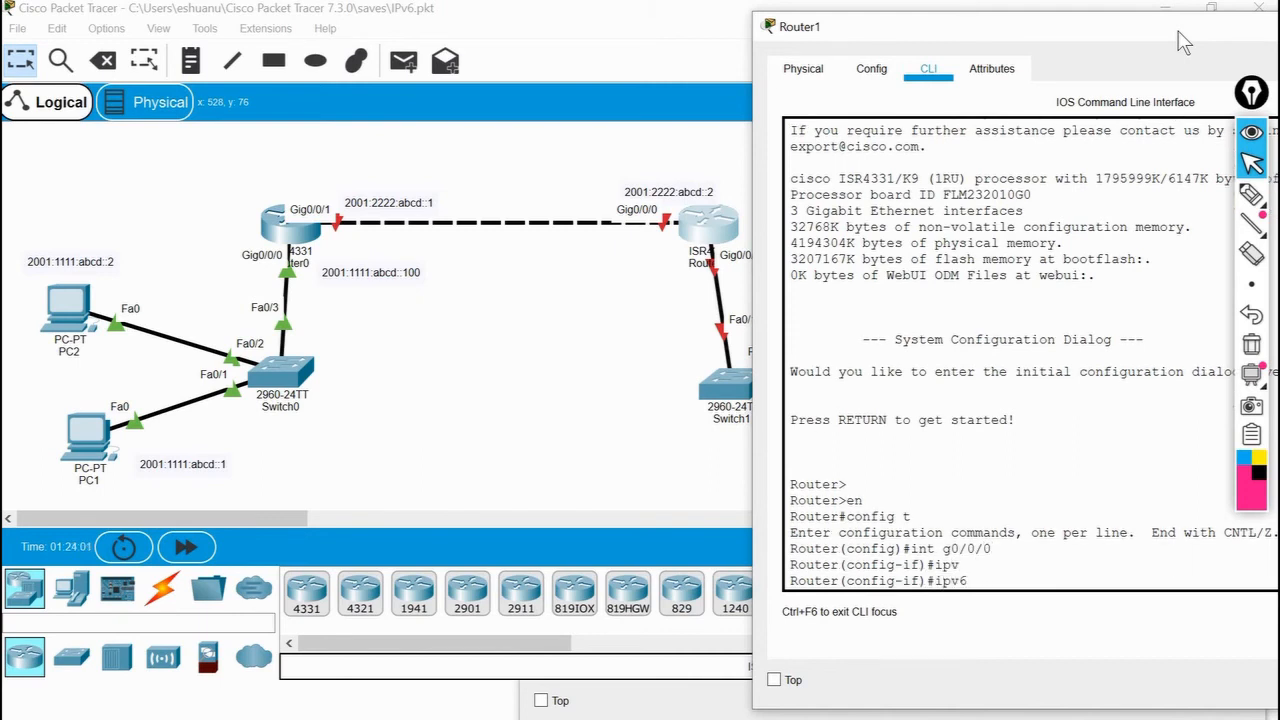
type("ad")
key("Tab")
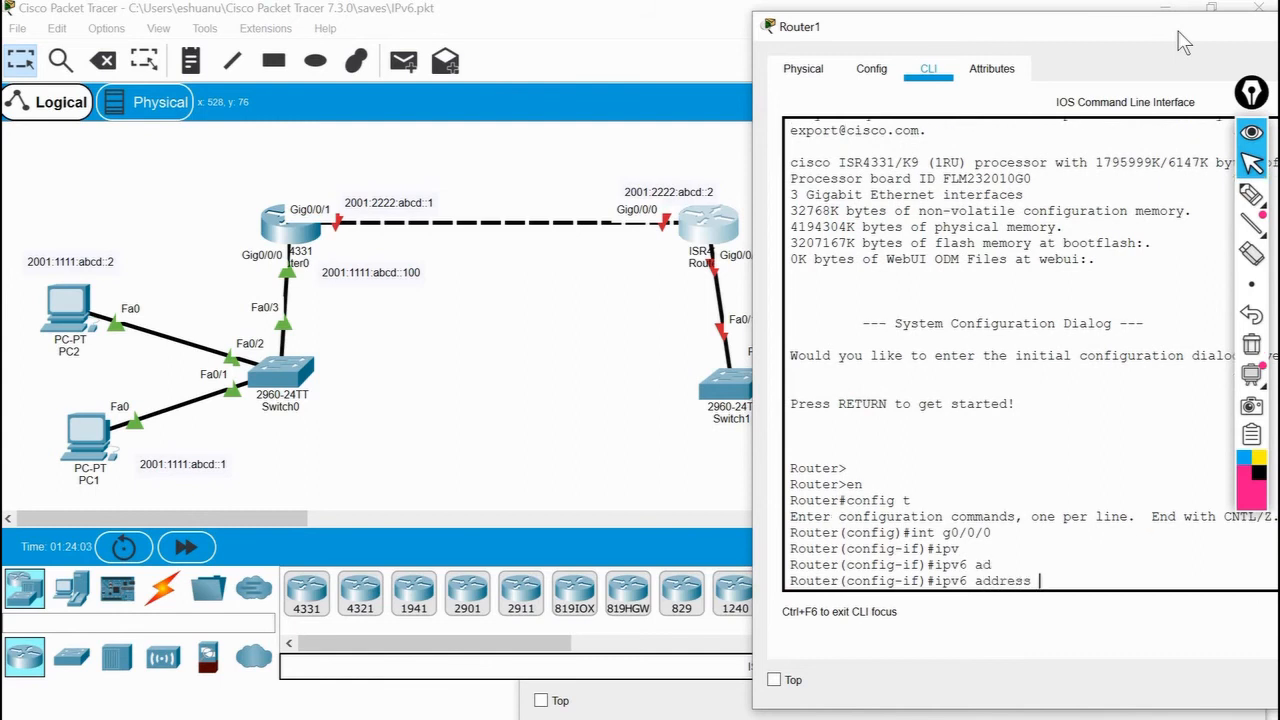
type("2001>")
type("2222:abcd::2/64")
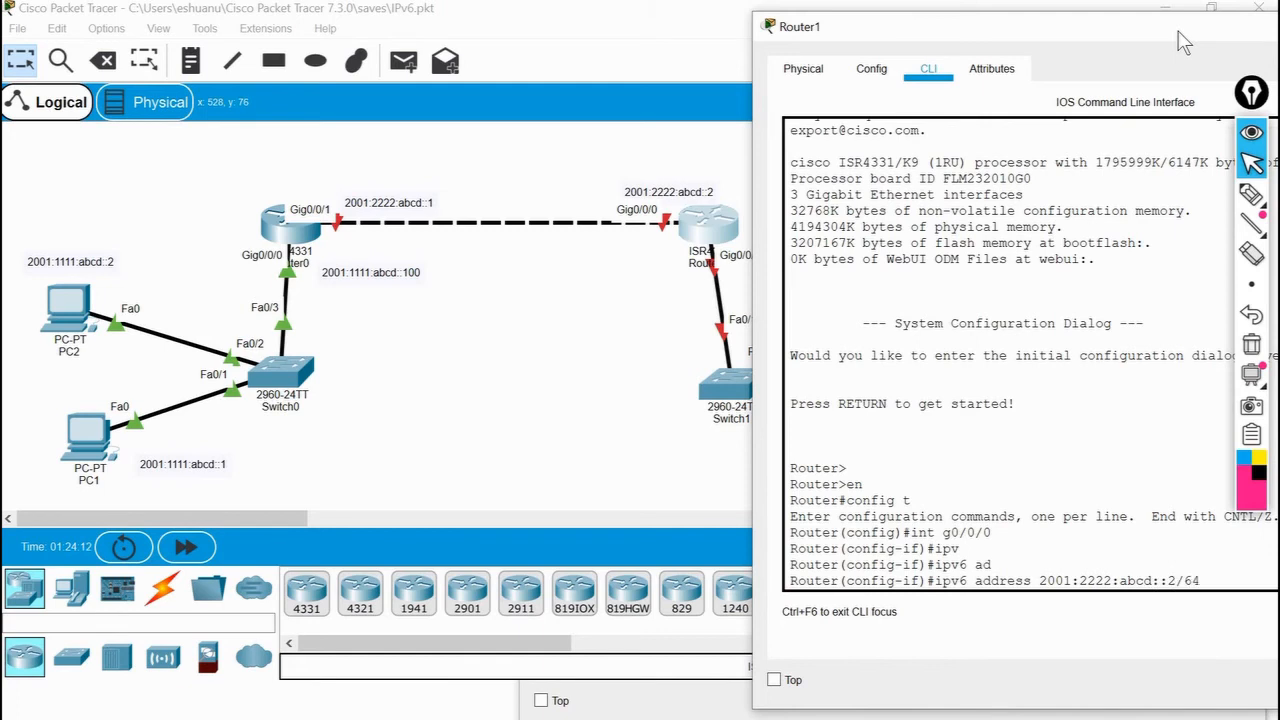
key("Return")
type("no shut")
key("Return")
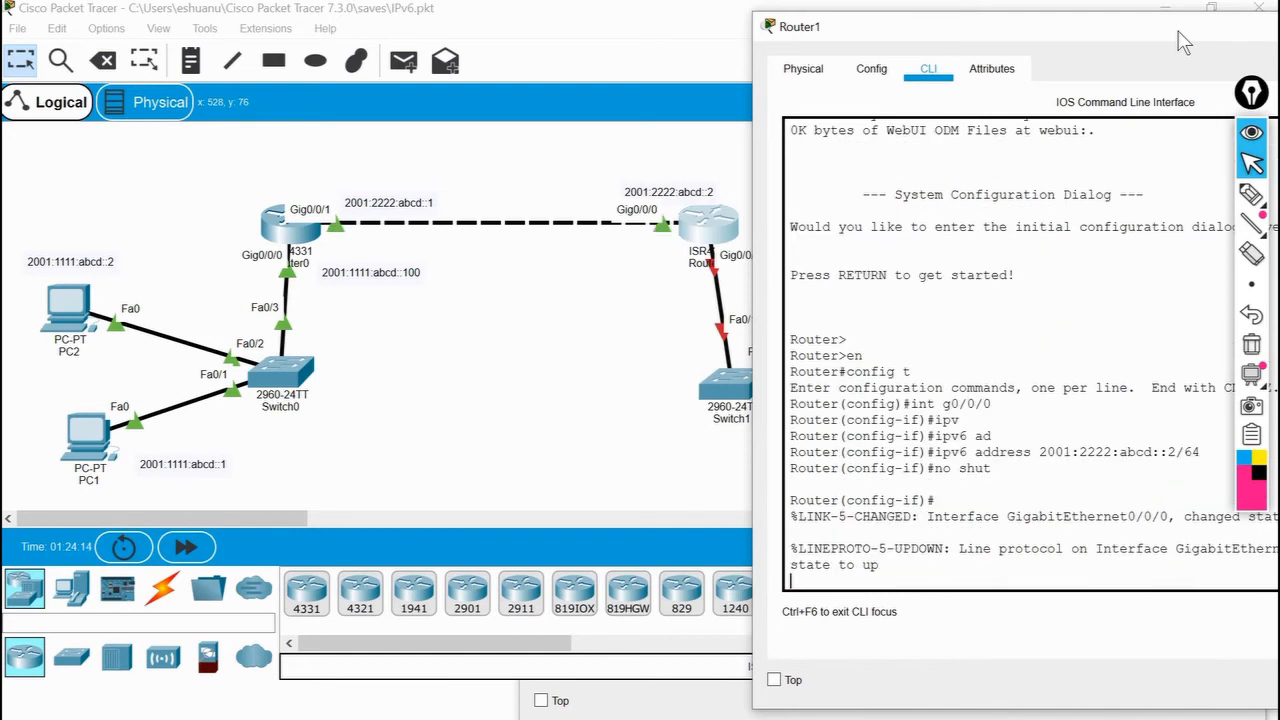
Try to set 2001:3333:abcd::100/64 on interface g0/0/0 using ipv6 without the address keyword.
type("int g0/0/0")
key("Return")
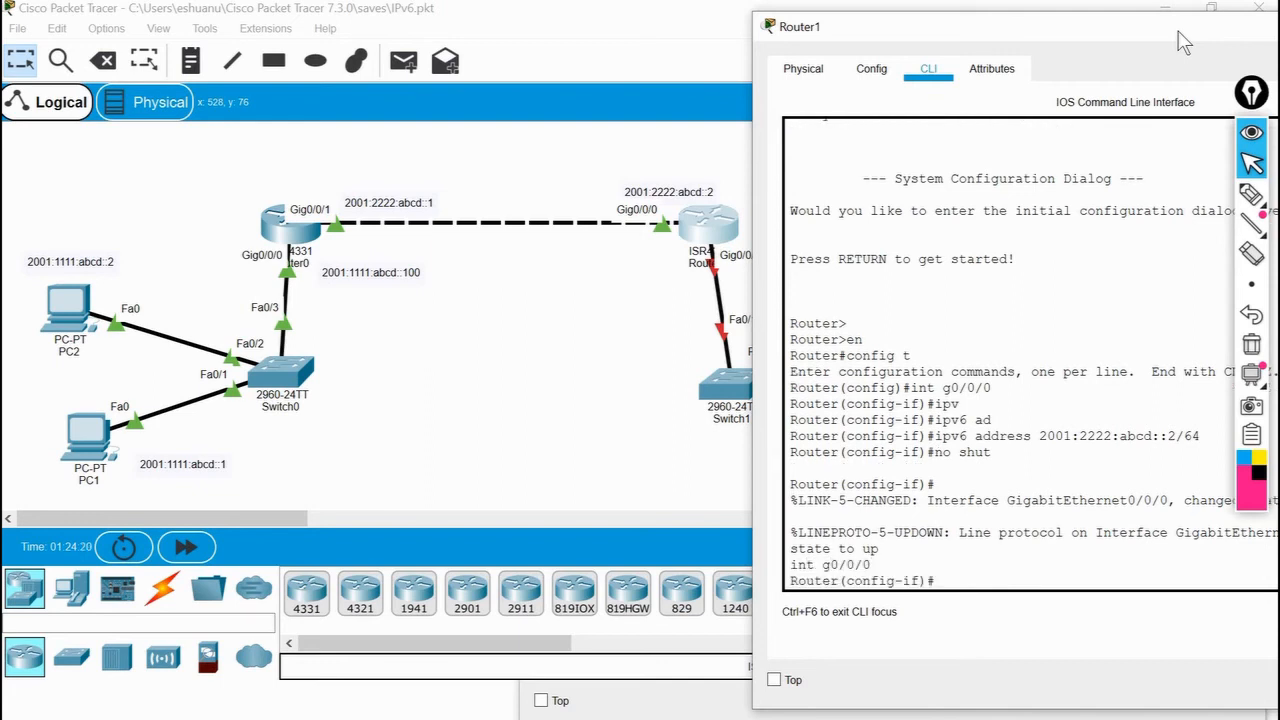
type("ipv")
key("Tab")
type("2")
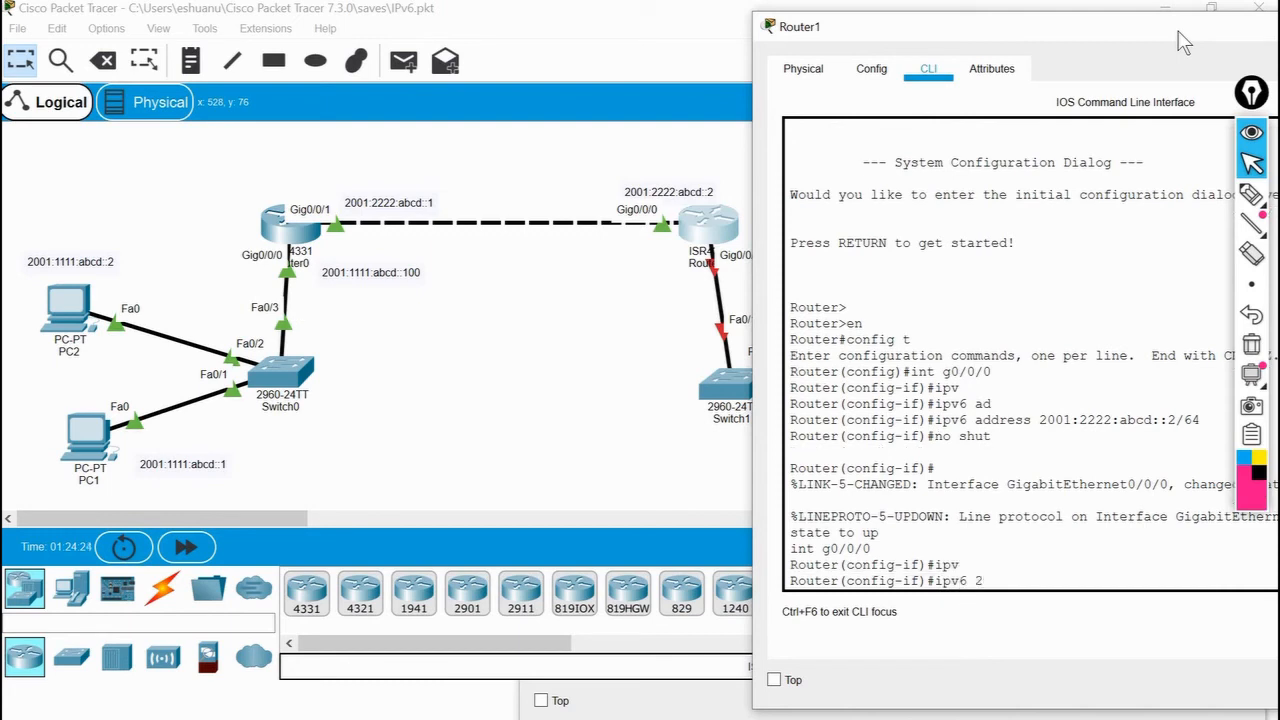
type("001:3333:abcd::100/64")
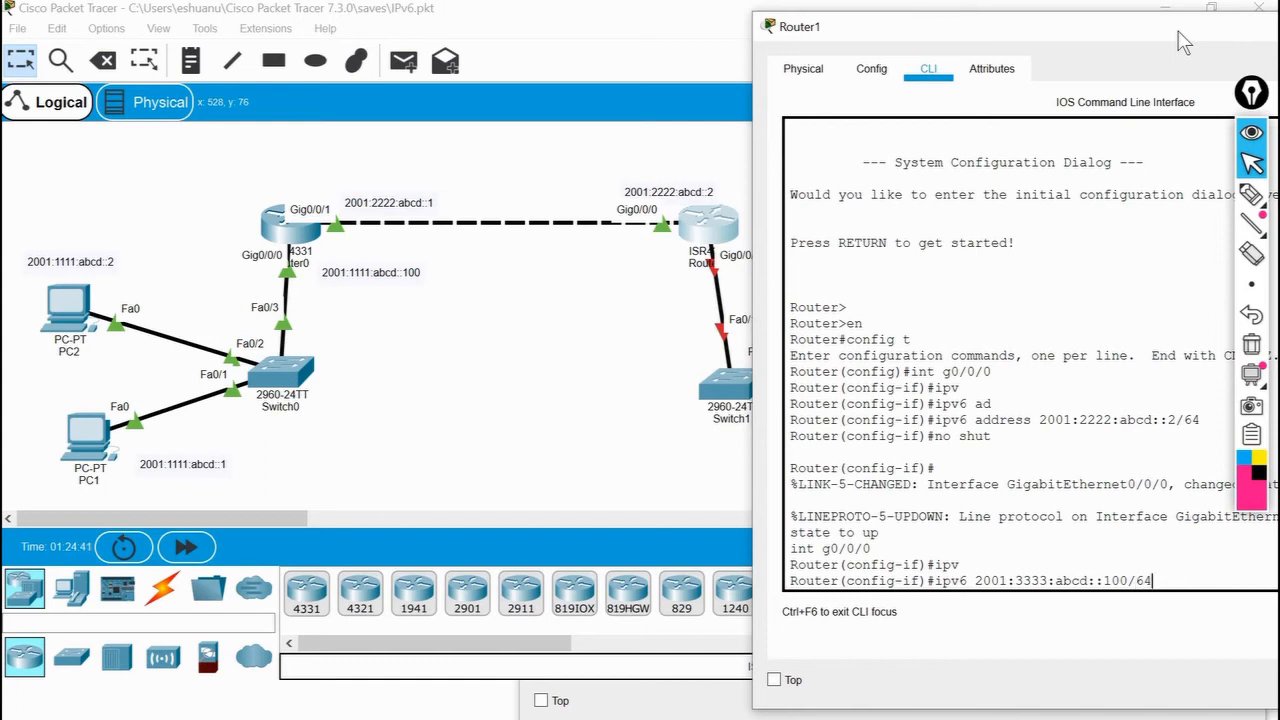
key("Return")
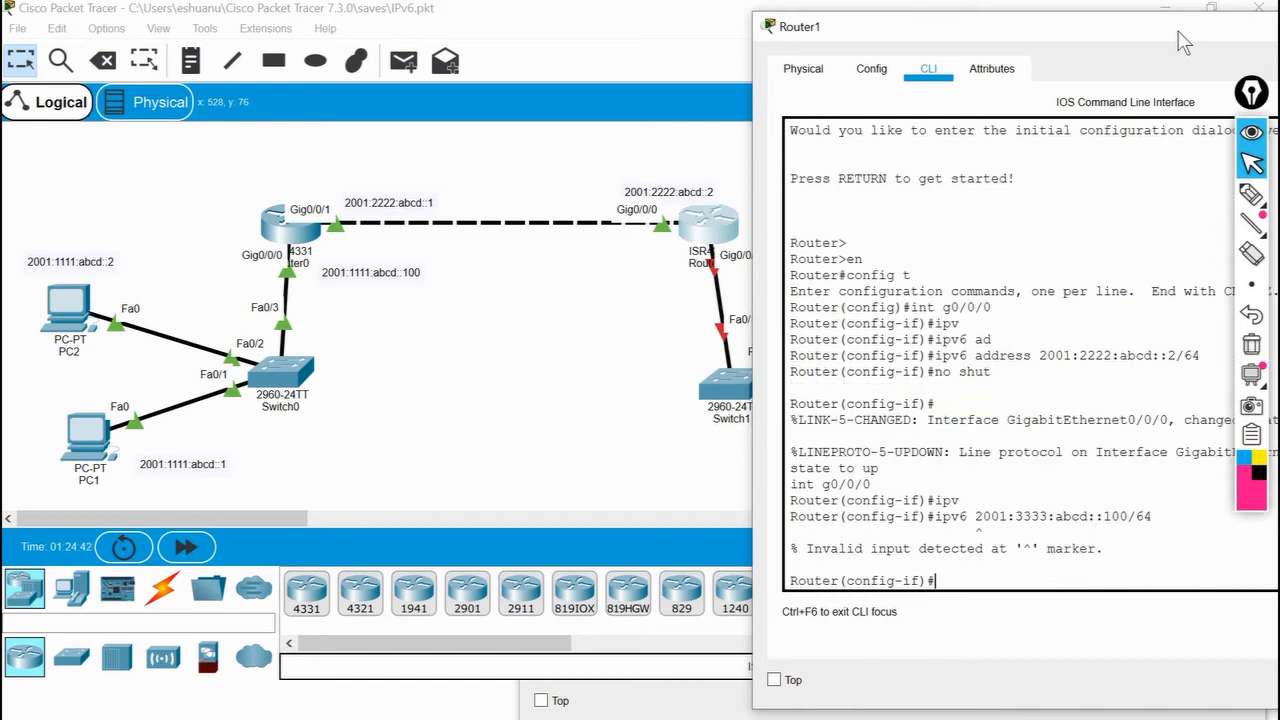
Correct the recalled command to ipv6 add 2001:3333:abcd::100/64, apply it to g0/0/0, and issue no shut.
key("Up")
key("Left")
key("Left")
key("Left")
key("Left")
key("Left")
key("Left")
key("Left")
key("Left")
key("Left")
key("Left")
key("Left")
key("Left")
key("Left")
key("Left")
key("Left")
key("Left")
key("Left")
key("Left")
key("Left")
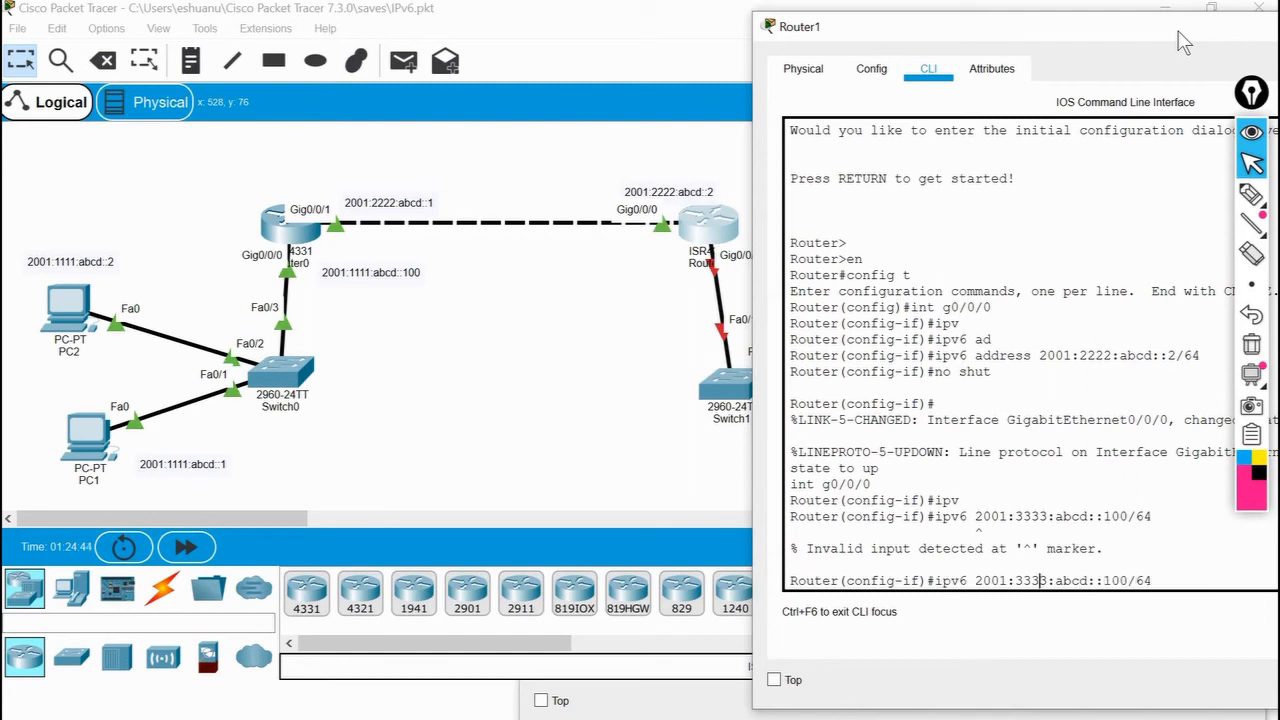
key("Left")
key("Left")
key("Left")
type("addr")
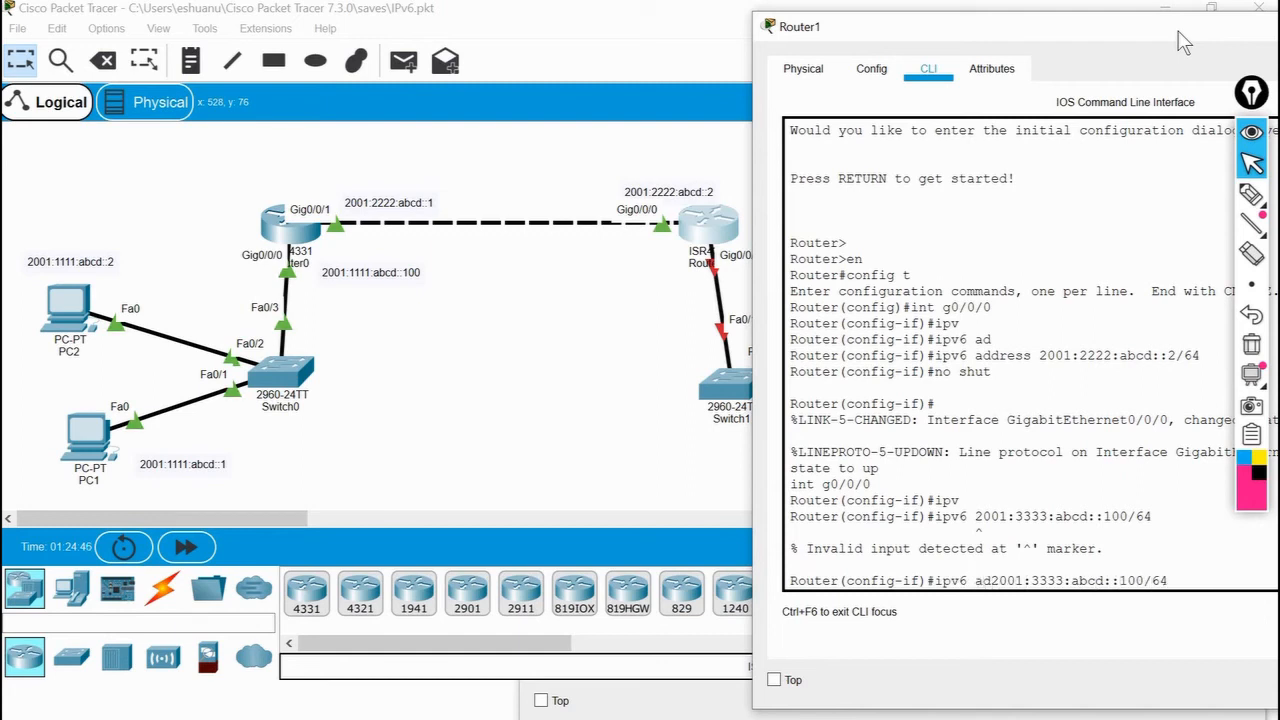
key("BackSpace")
key("Return")
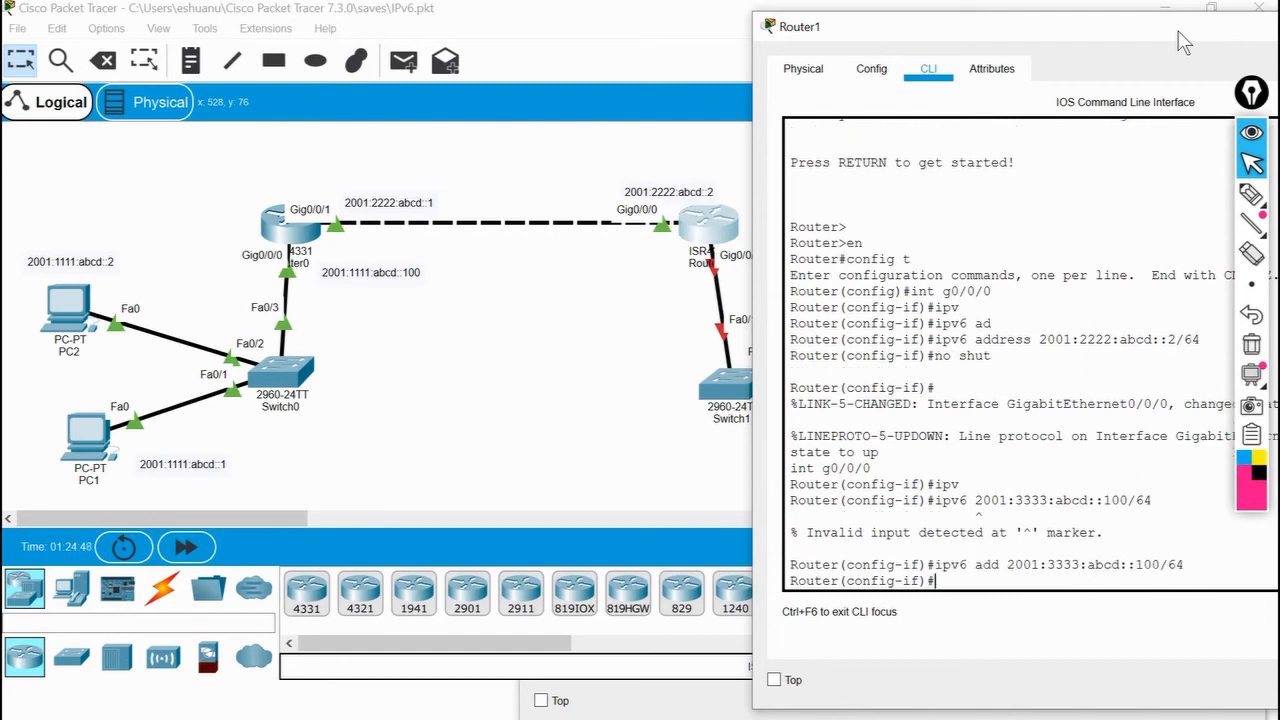
type("no shut")
key("Return")
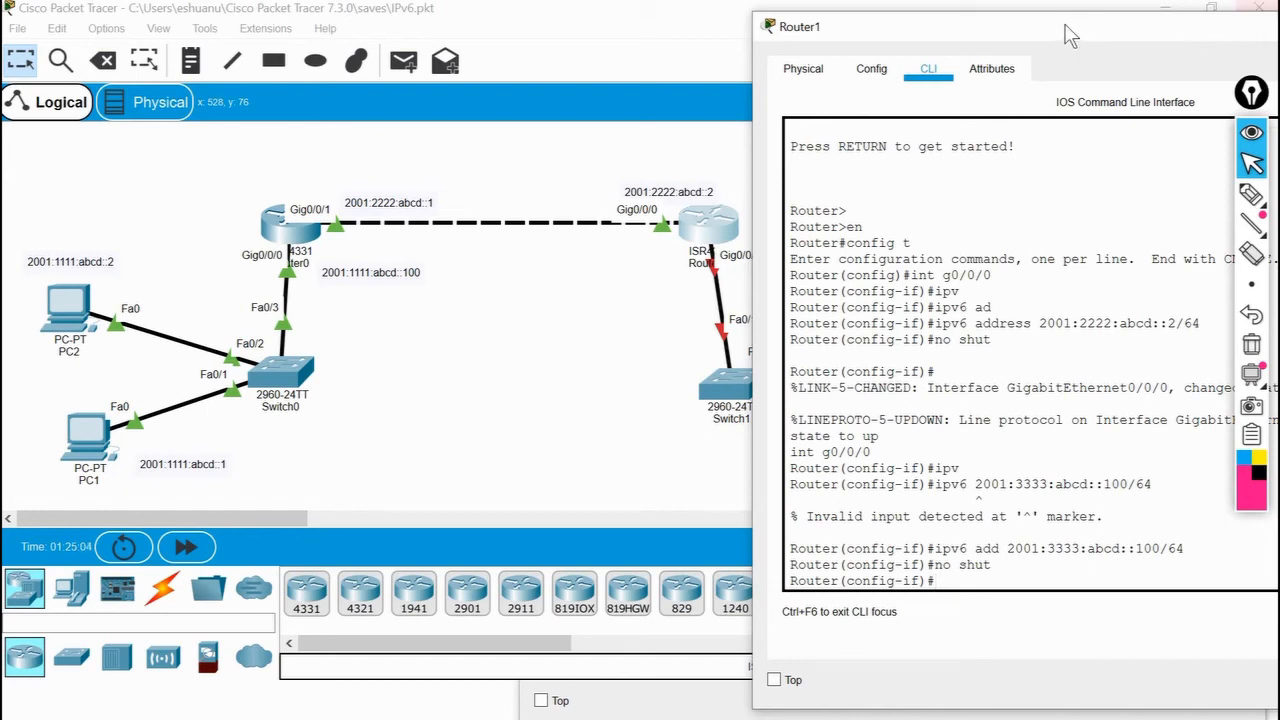
Remove the address 2001:3333:abcd::100/64 from interface g0/0/0 with the no form of the command.
left_click_drag(1080, 34, 1134, 22)
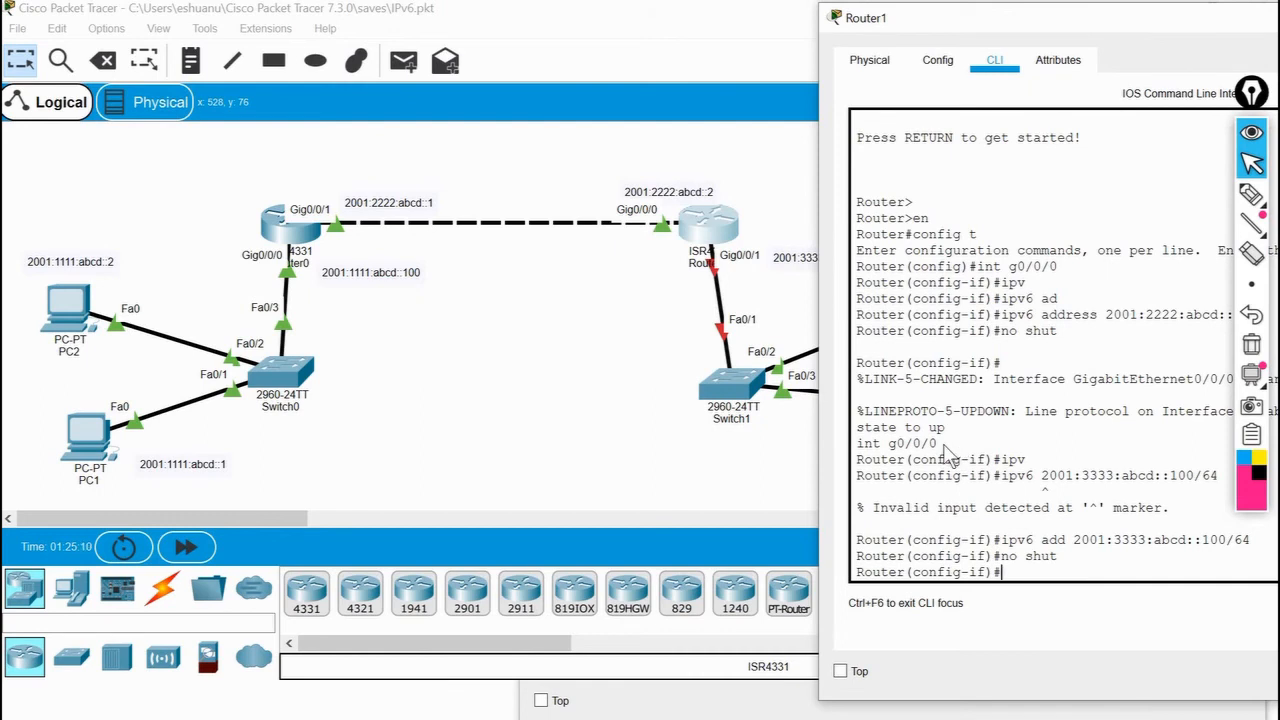
left_click_drag(940, 445, 1020, 578)
left_click(1015, 566)
key("Up")
key("Up")
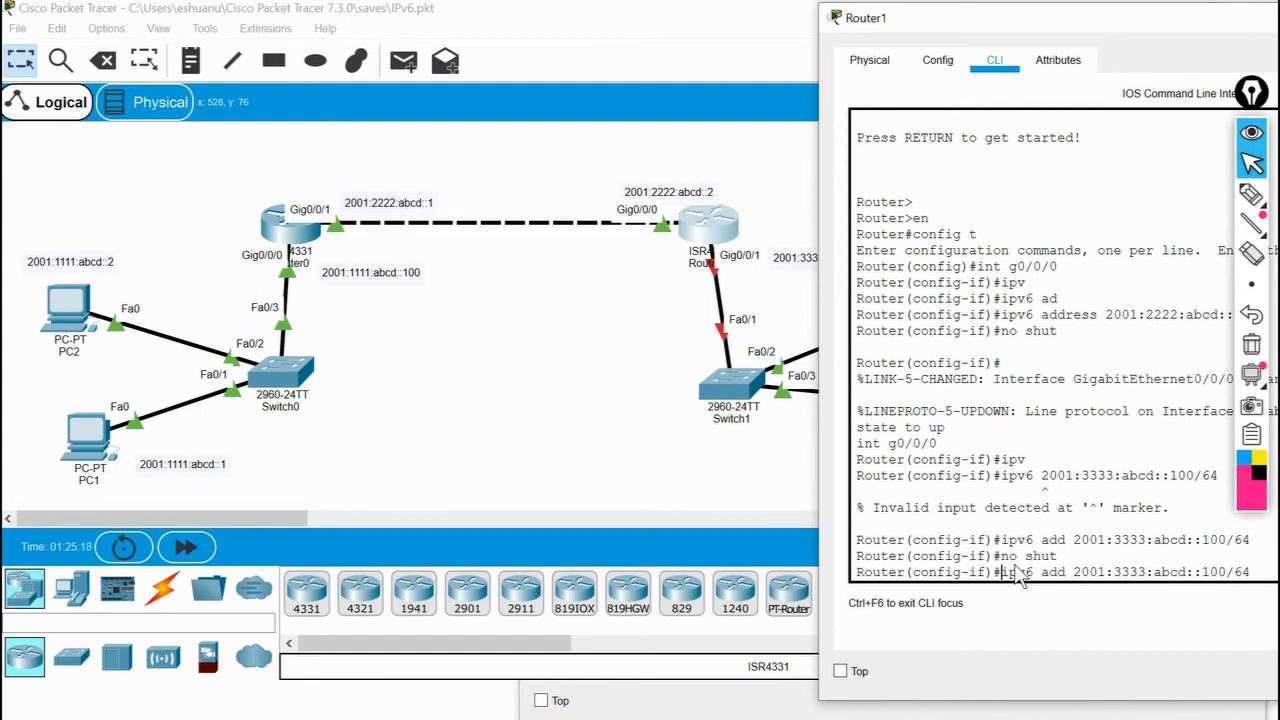
type("no")
key("Return")
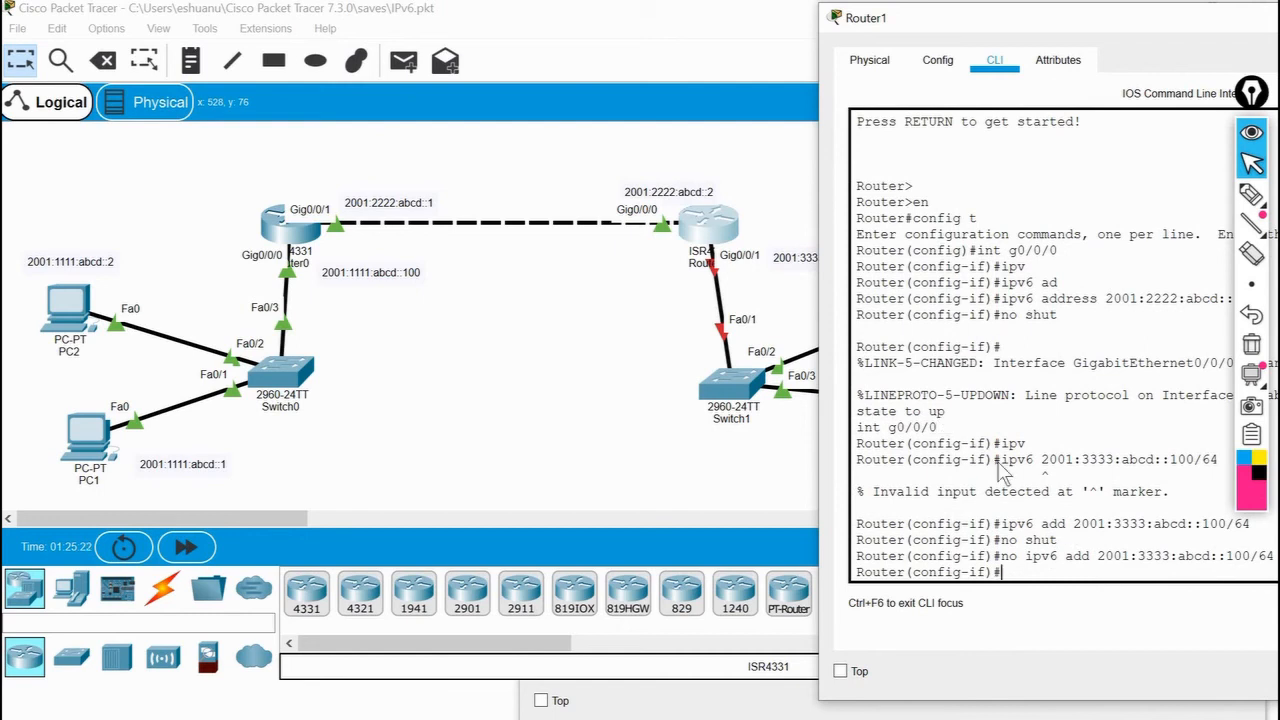
Assign IPv6 address 2001:3333:abcd::100/64 to Router1's g0/0/1 interface.
type("int g0/0/1")
key("Return")
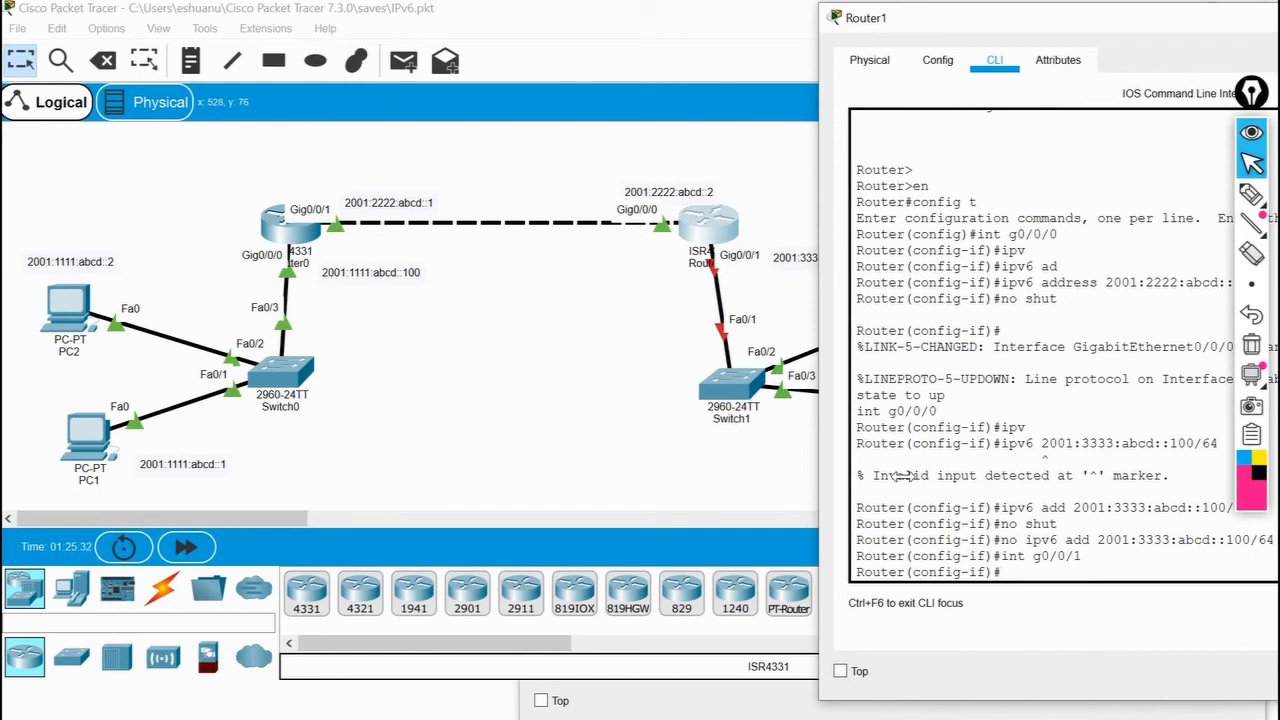
key("Up")
key("Up")
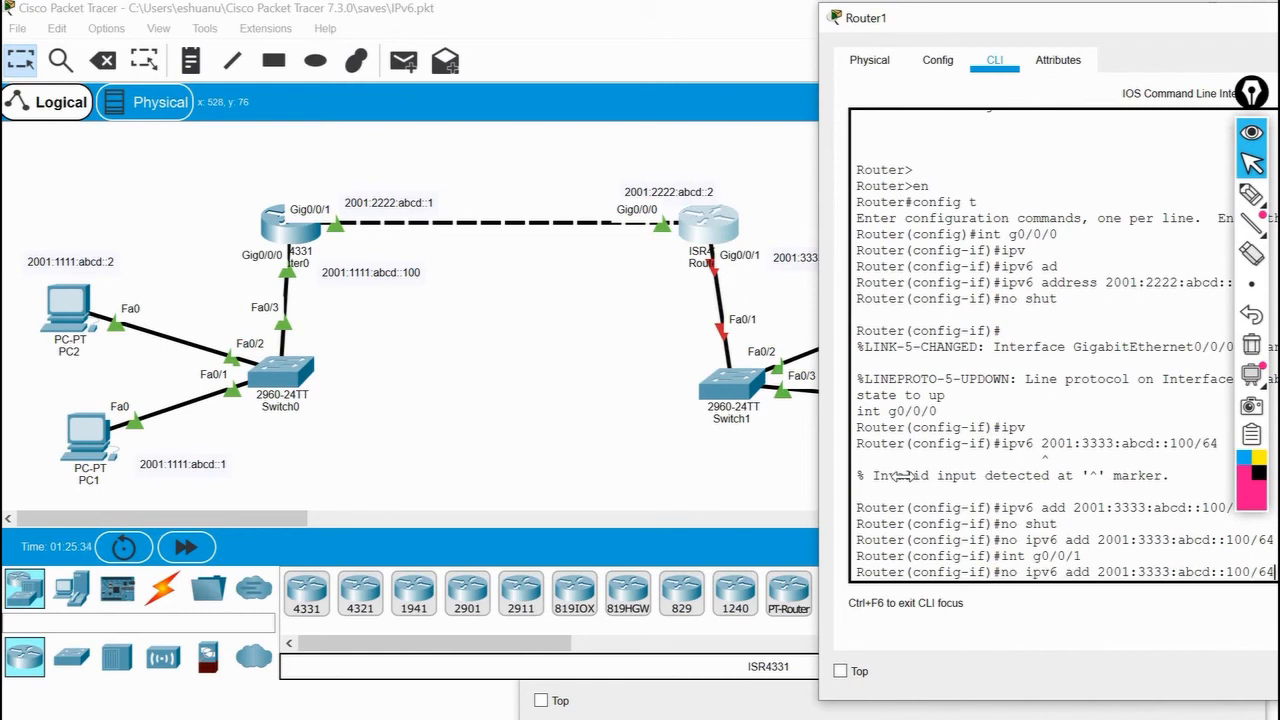
key("Right")
key("Right")
key("BackSpace")
key("BackSpace")
key("BackSpace")
key("Return")
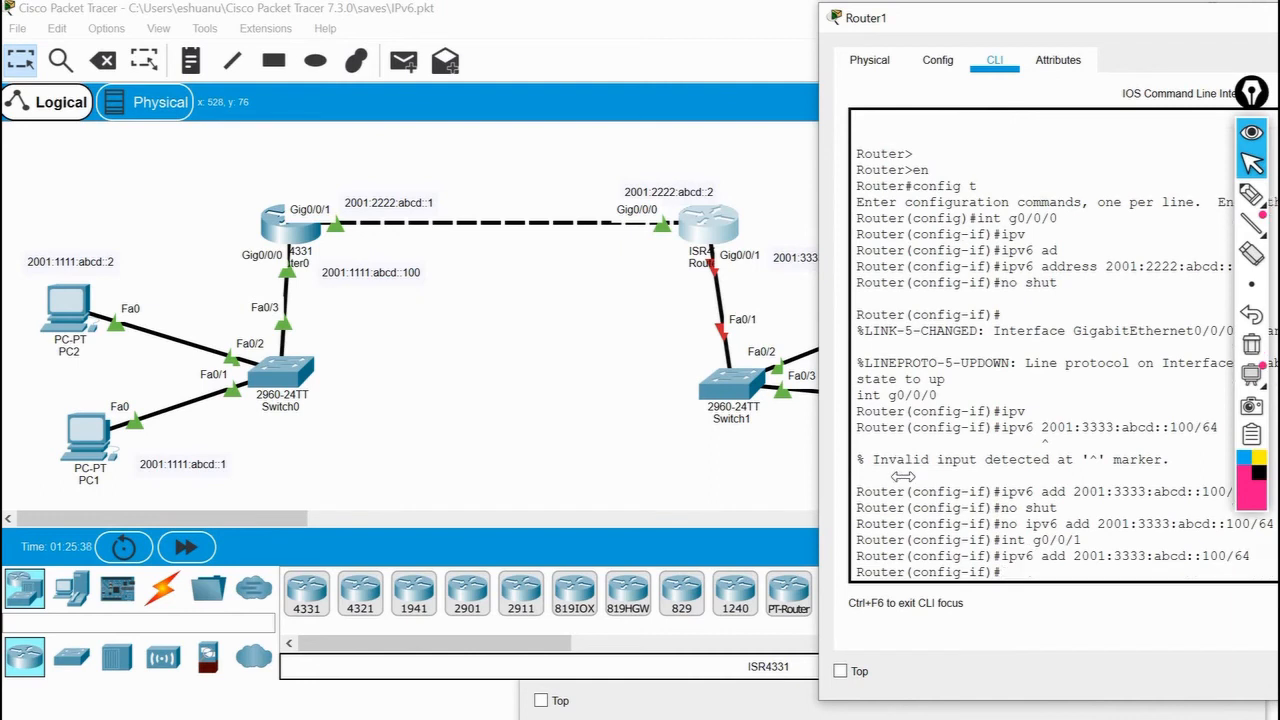
Enable interface g0/0/1 with no shut and return to the topology.
type("no shut")
key("Return")
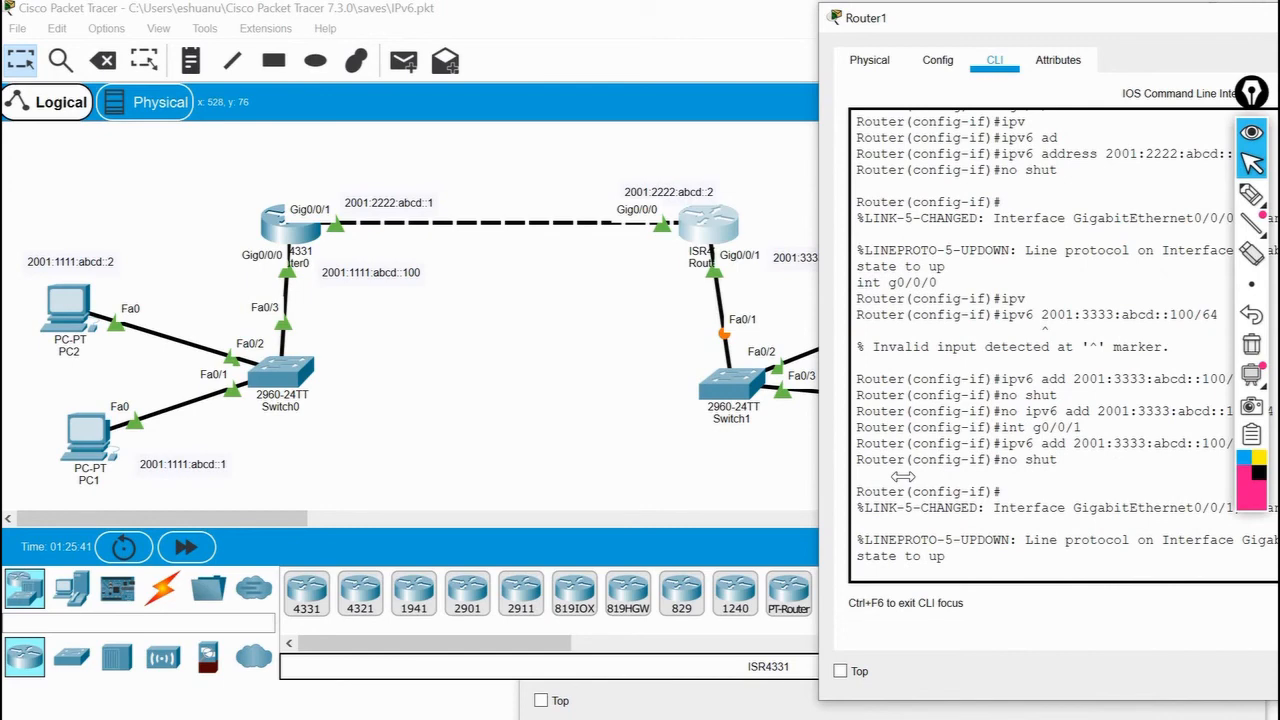
left_click(443, 411)
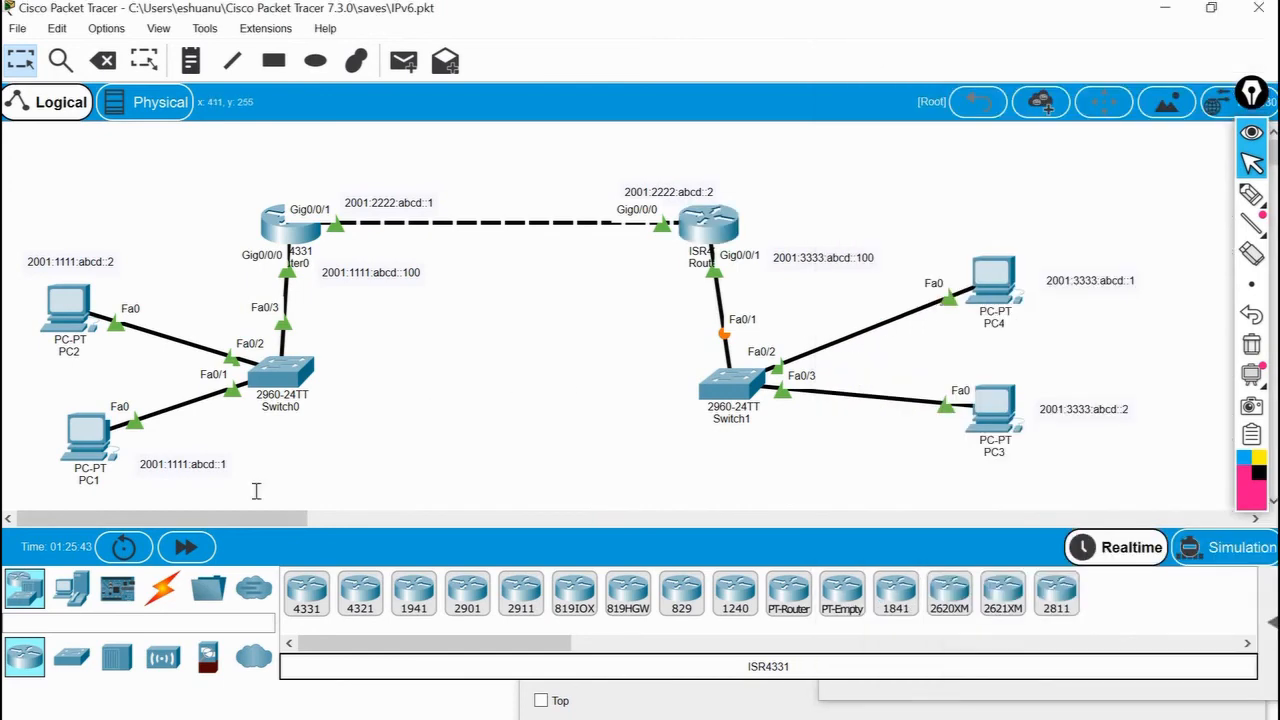
Open PC1's Command Prompt beside the topology and advance to fresh prompt lines.
left_click(88, 437)
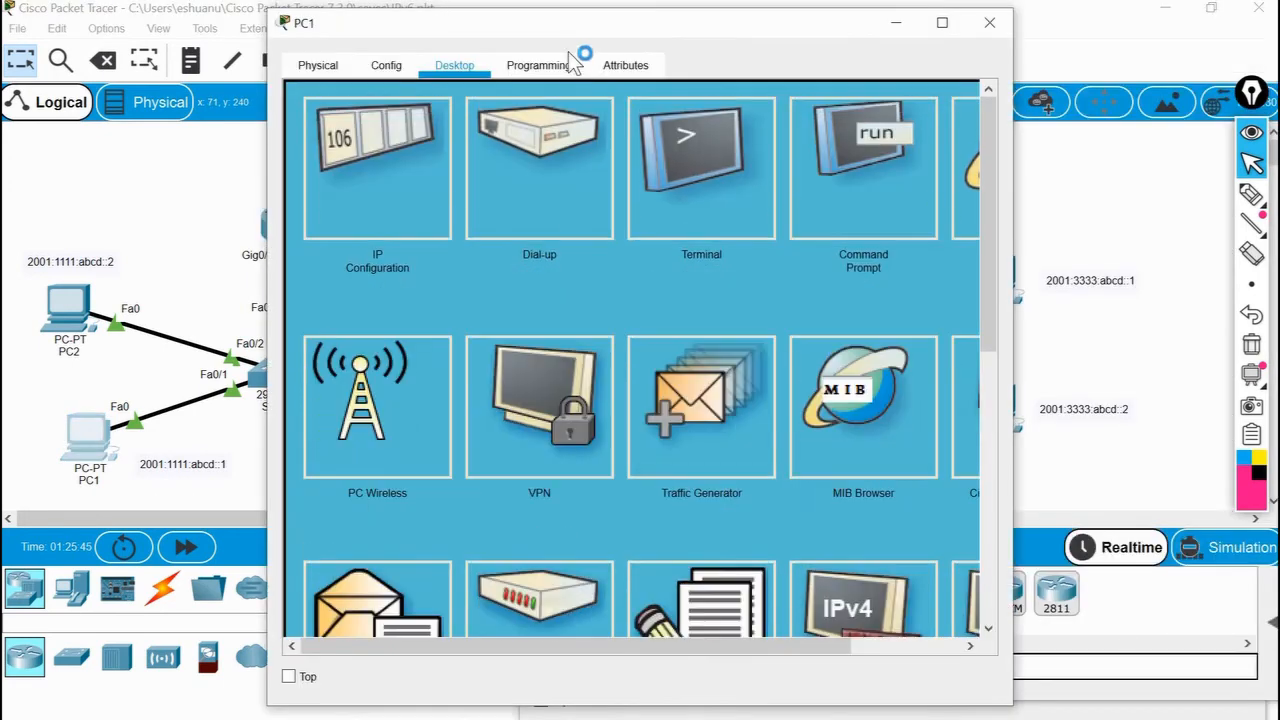
left_click_drag(583, 31, 878, 45)
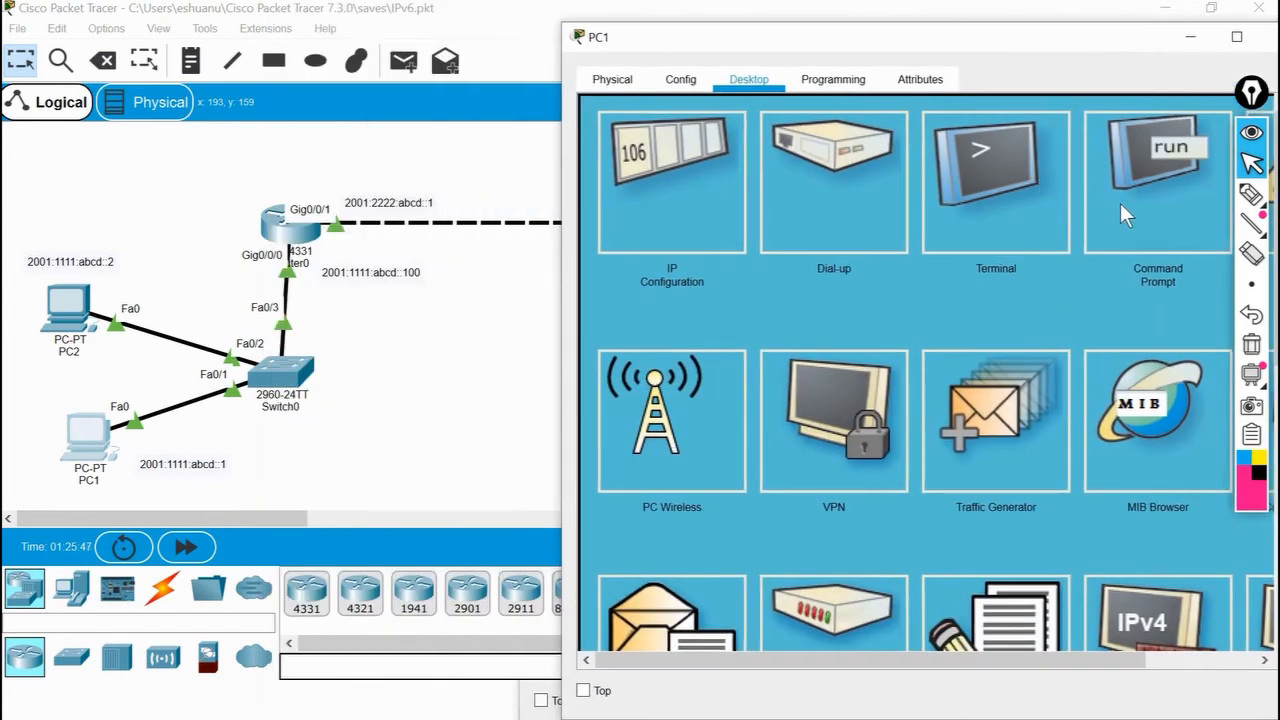
left_click(1120, 210)
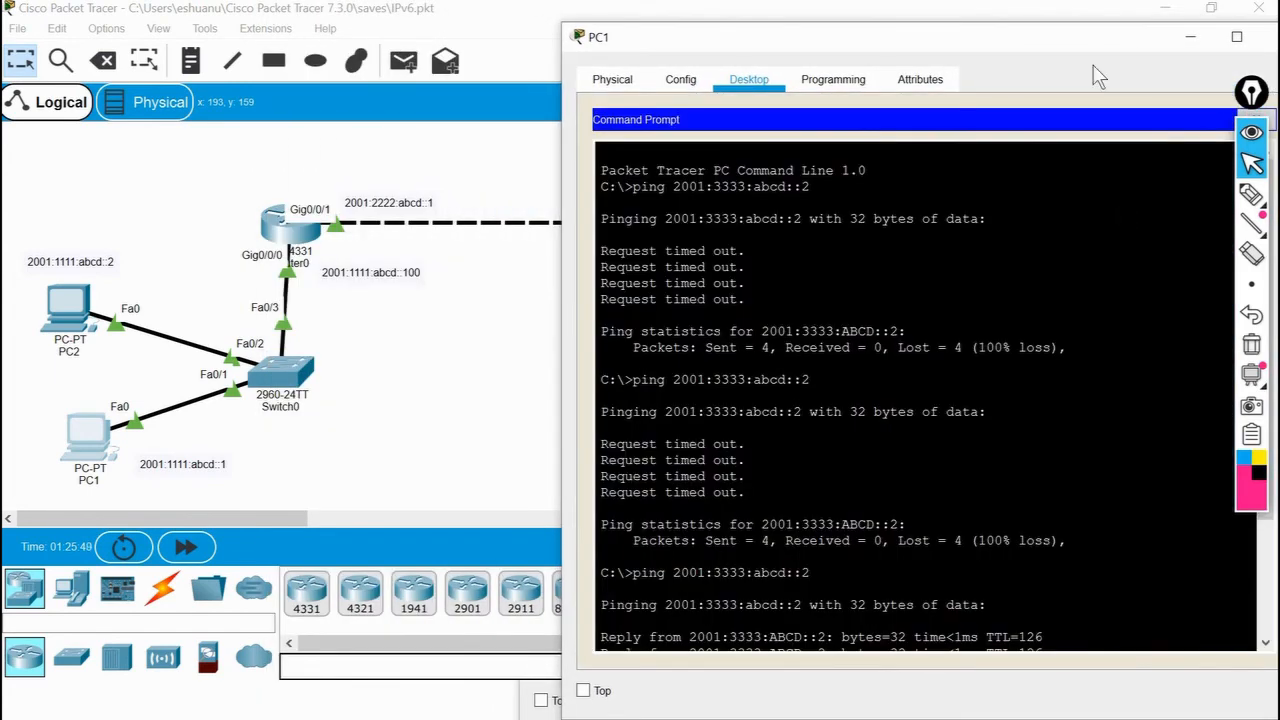
key("Return")
key("Return")
key("Return")
key("Return")
key("Return")
key("Return")
key("Return")
key("Return")
key("Return")
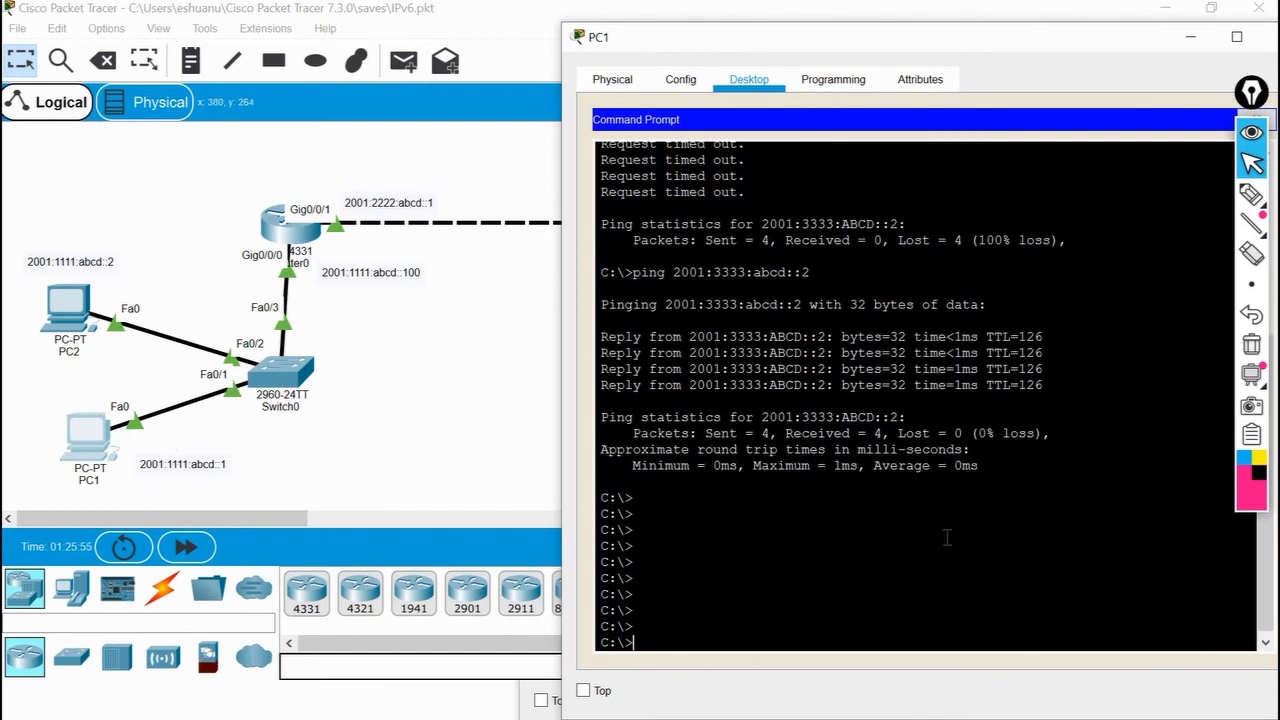
Ping PC2 at 2001:1111:abcd::2 from PC1.
type("ping 2001:1111:abcd")
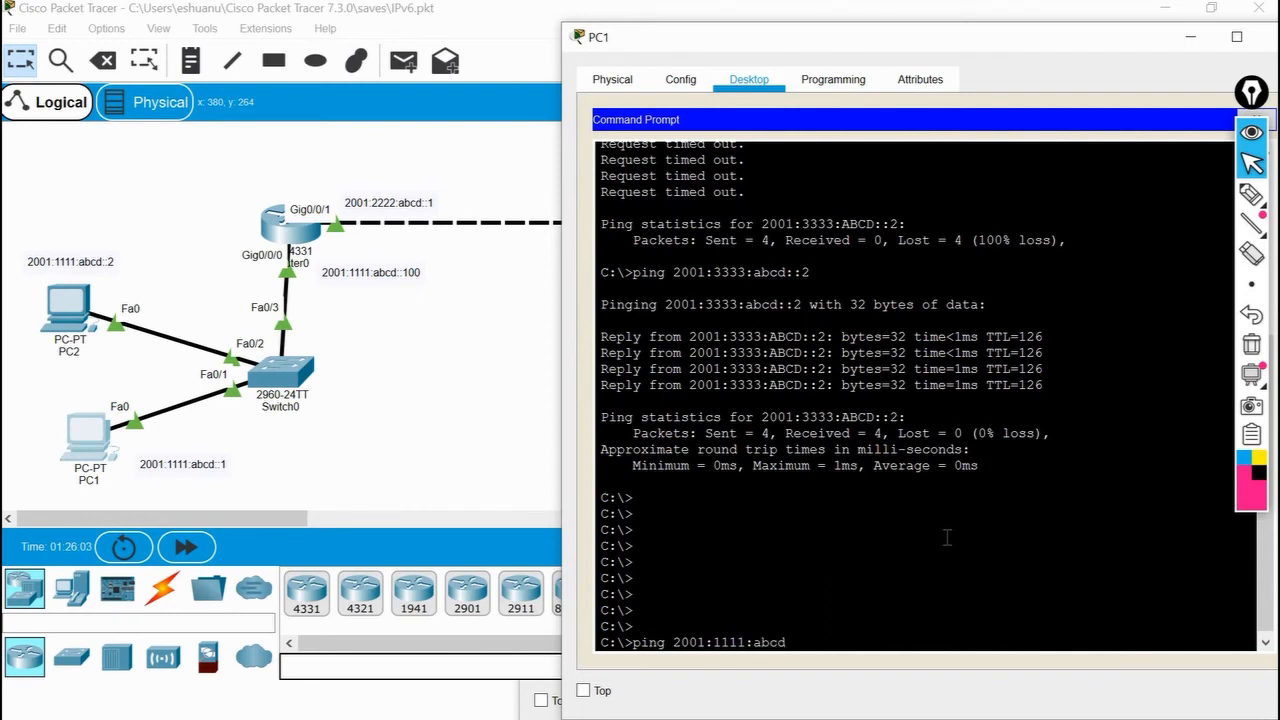
type("::2")
key("Return")
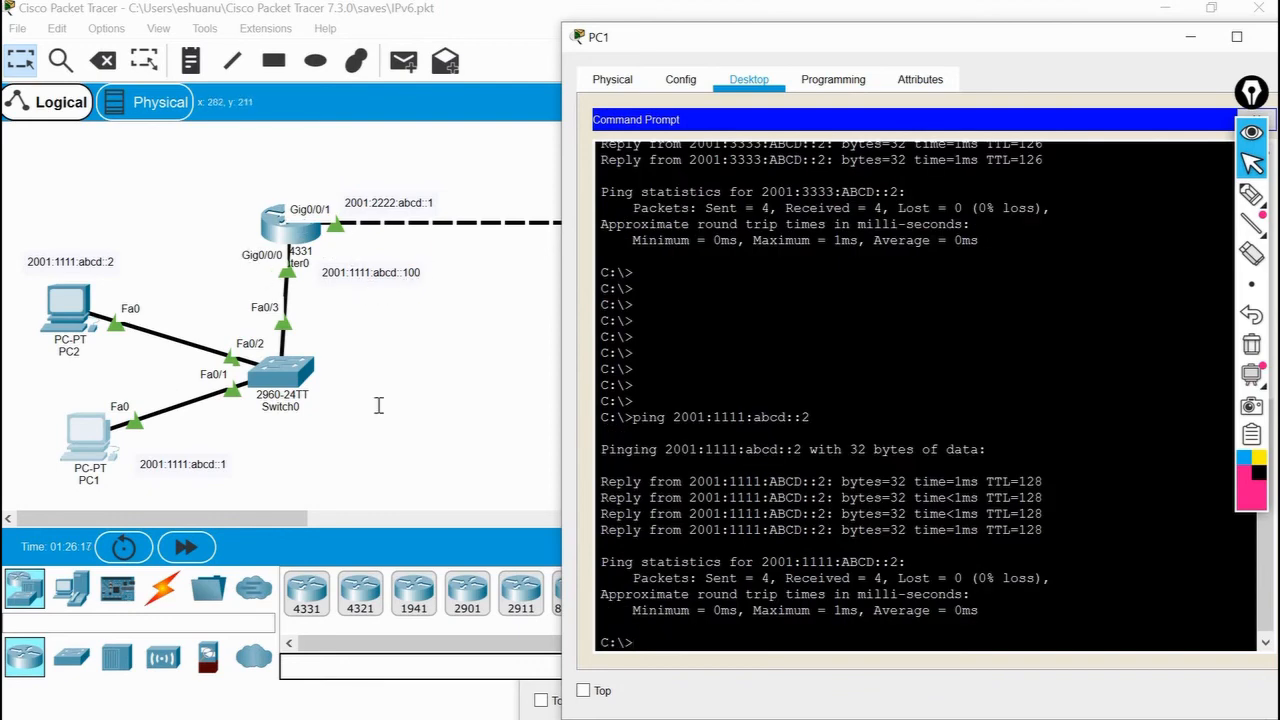
Ping Router0's Gig0/0/0 address 2001:1111:abcd::100 from PC1.
key("Up")
key("BackSpace")
type("1:1111:abcd::1")
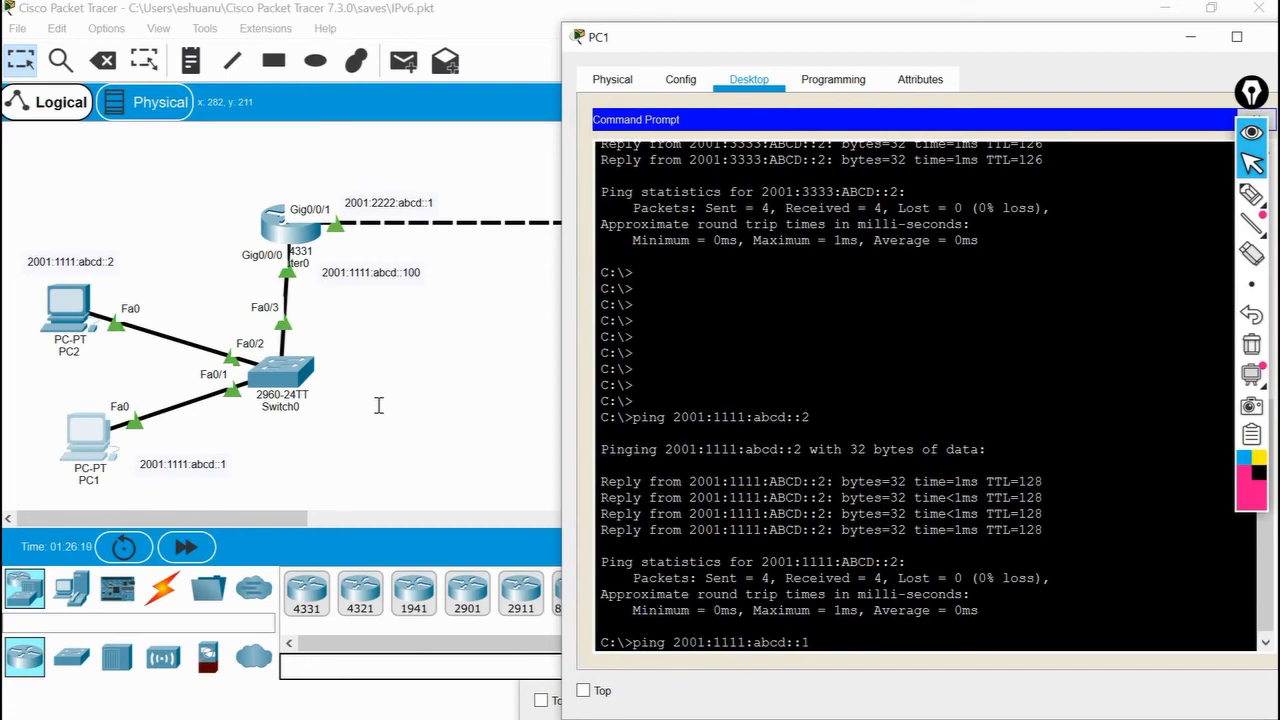
type("00")
key("Return")
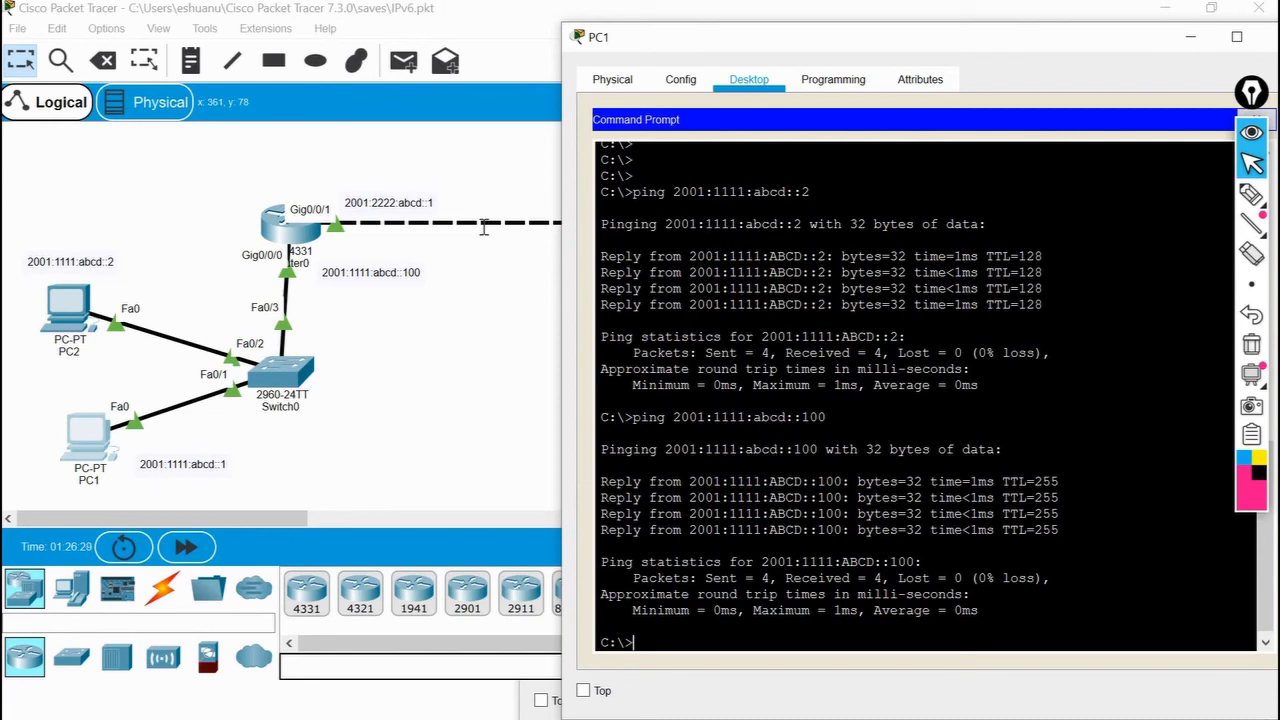
Ping Router0's Gig0/0/1 address 2001:2222:abcd::1 from PC1.
key("Up")
key("BackSpace")
key("BackSpace")
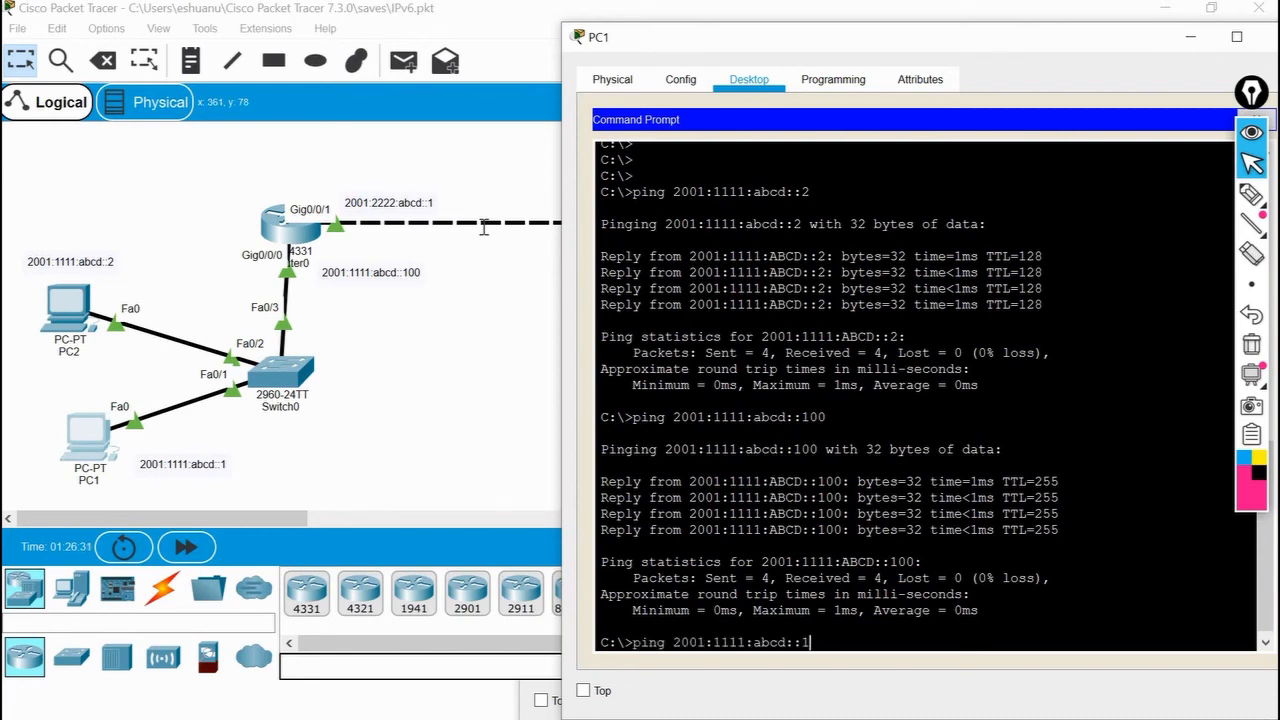
key("Left")
key("Left")
key("Left")
key("Left")
key("Left")
key("Left")
key("Left")
key("Left")
key("BackSpace")
key("BackSpace")
key("BackSpace")
key("BackSpace")
type("2222")
key("Return")
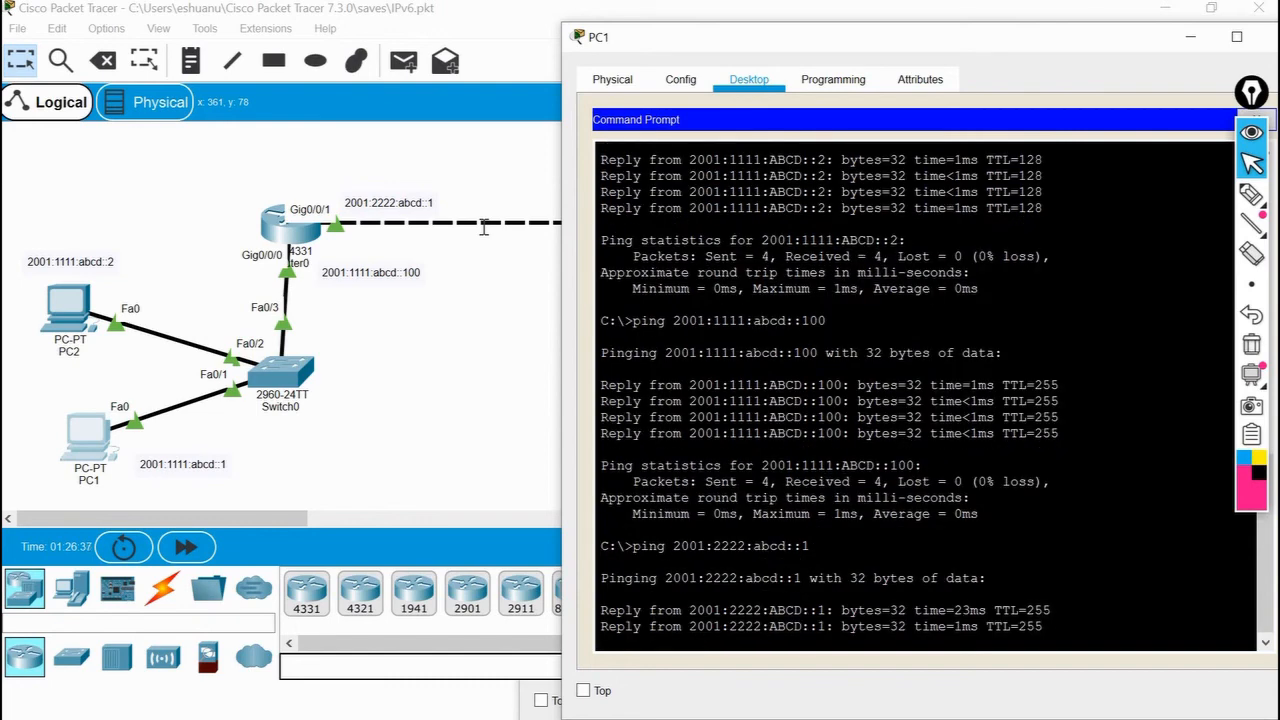
Ping Router1's Gig0/0/0 address 2001:2222:abcd::2 from PC1, after checking that address in the topology.
left_click(486, 312)
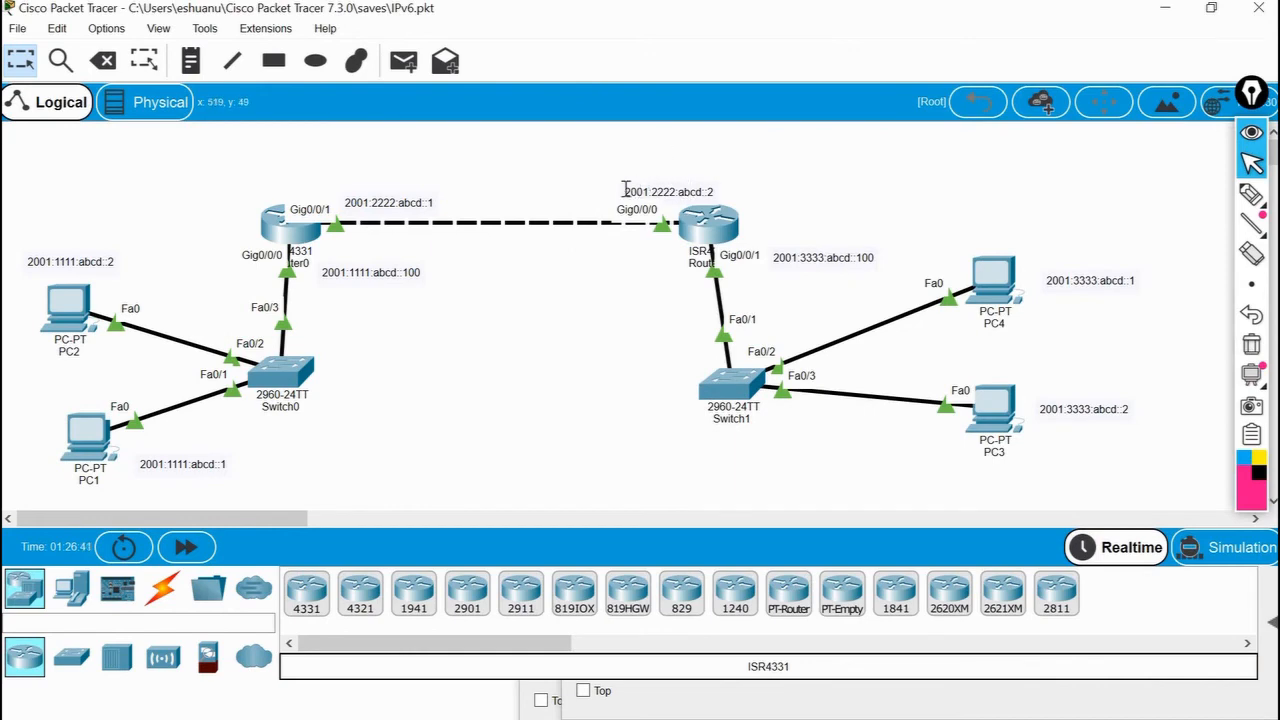
key("alt+Tab")
key("Up")
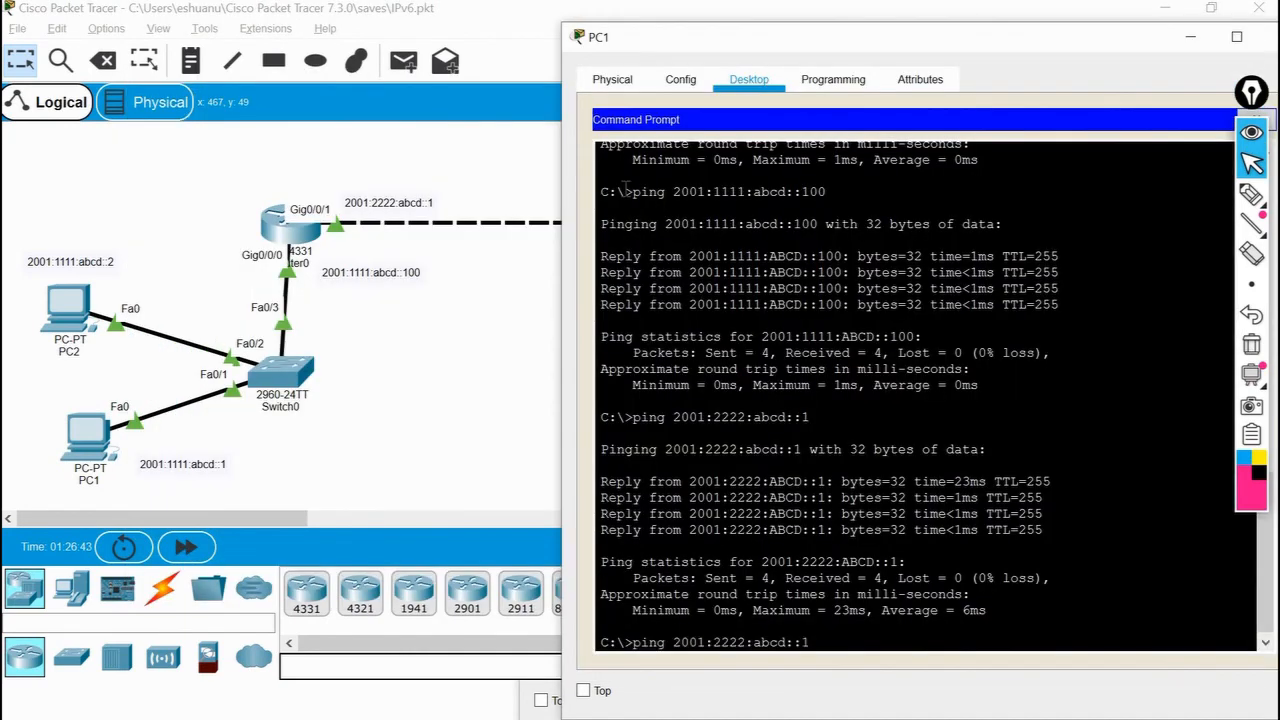
key("BackSpace")
type("2")
key("Return")
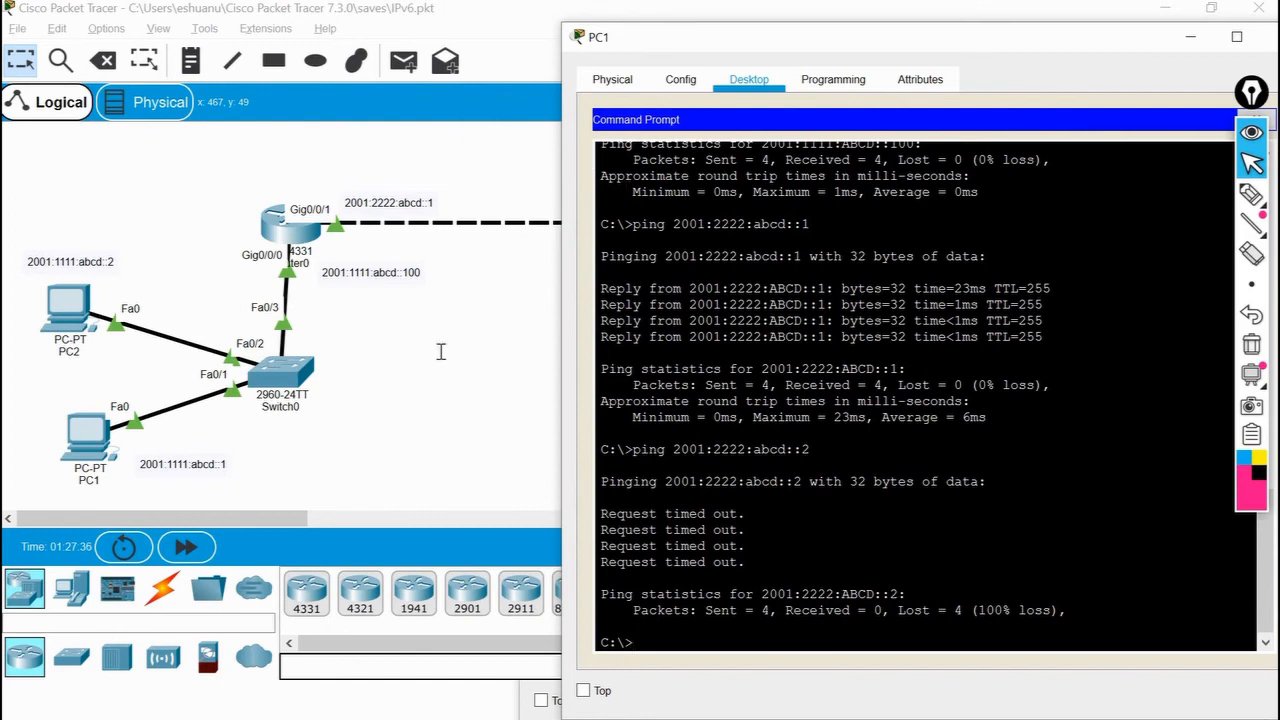
left_click(449, 380)
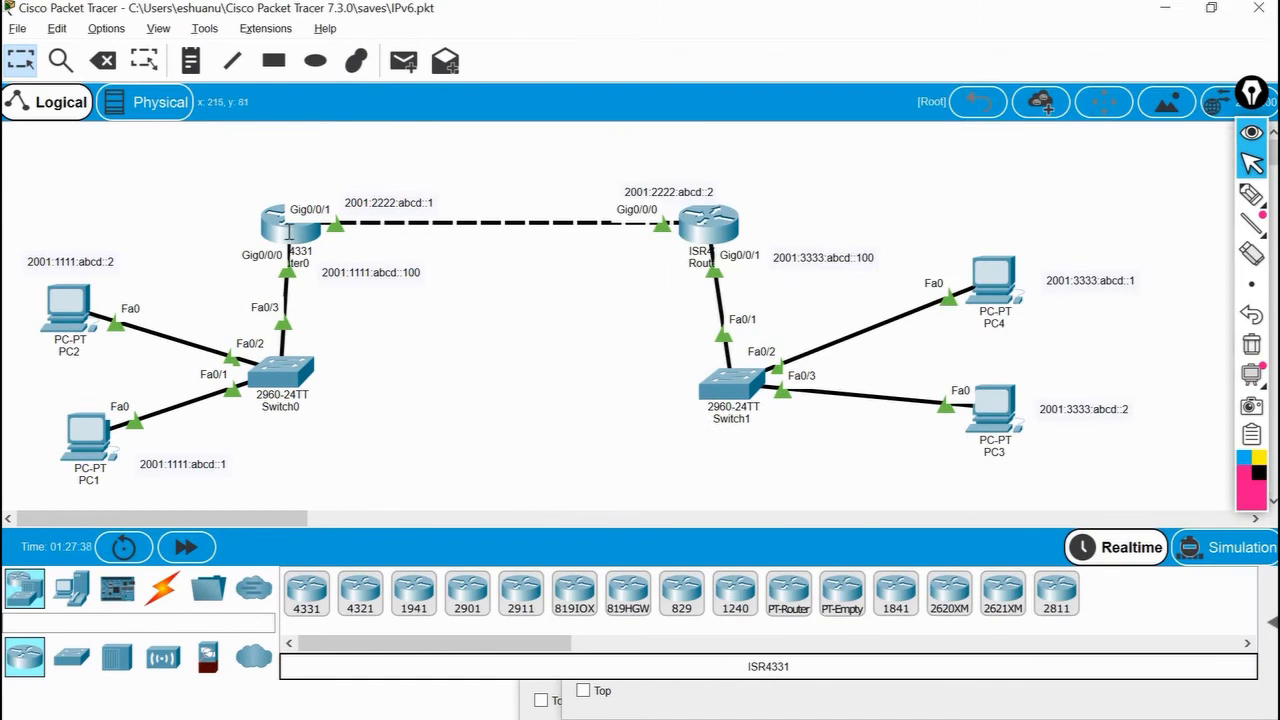
left_click(289, 229)
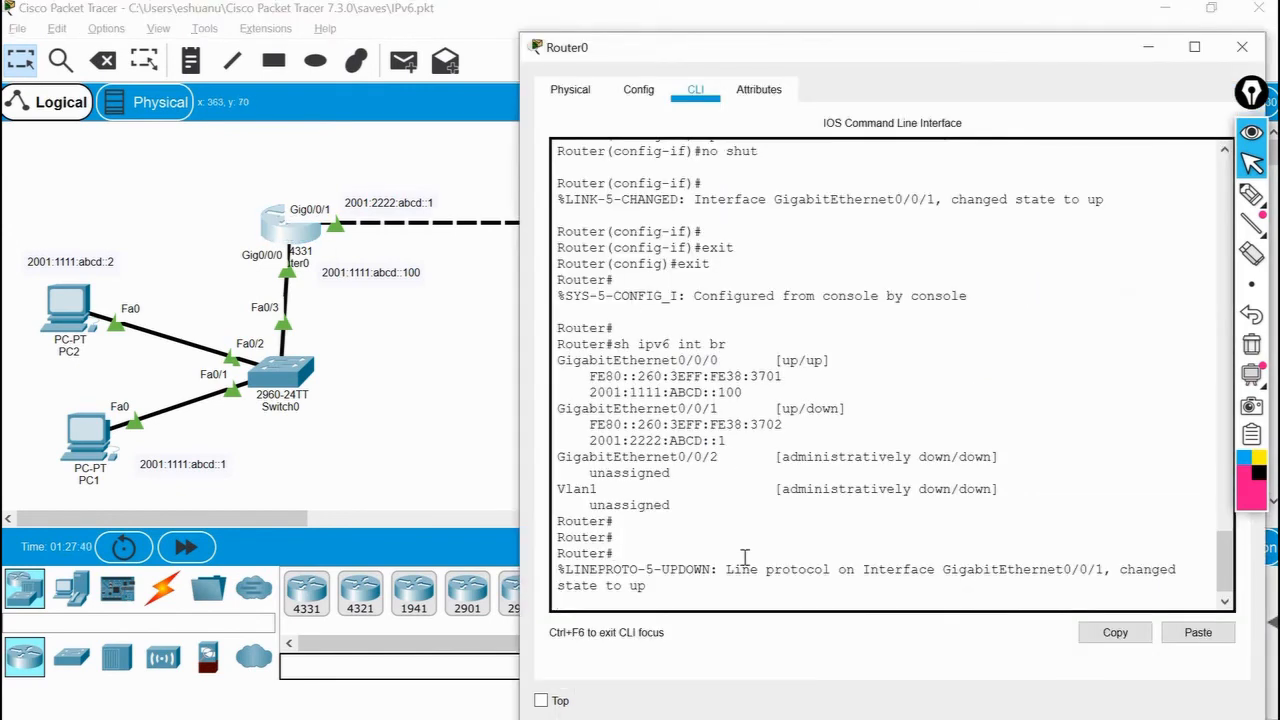
key("Return")
key("Return")
key("Return")
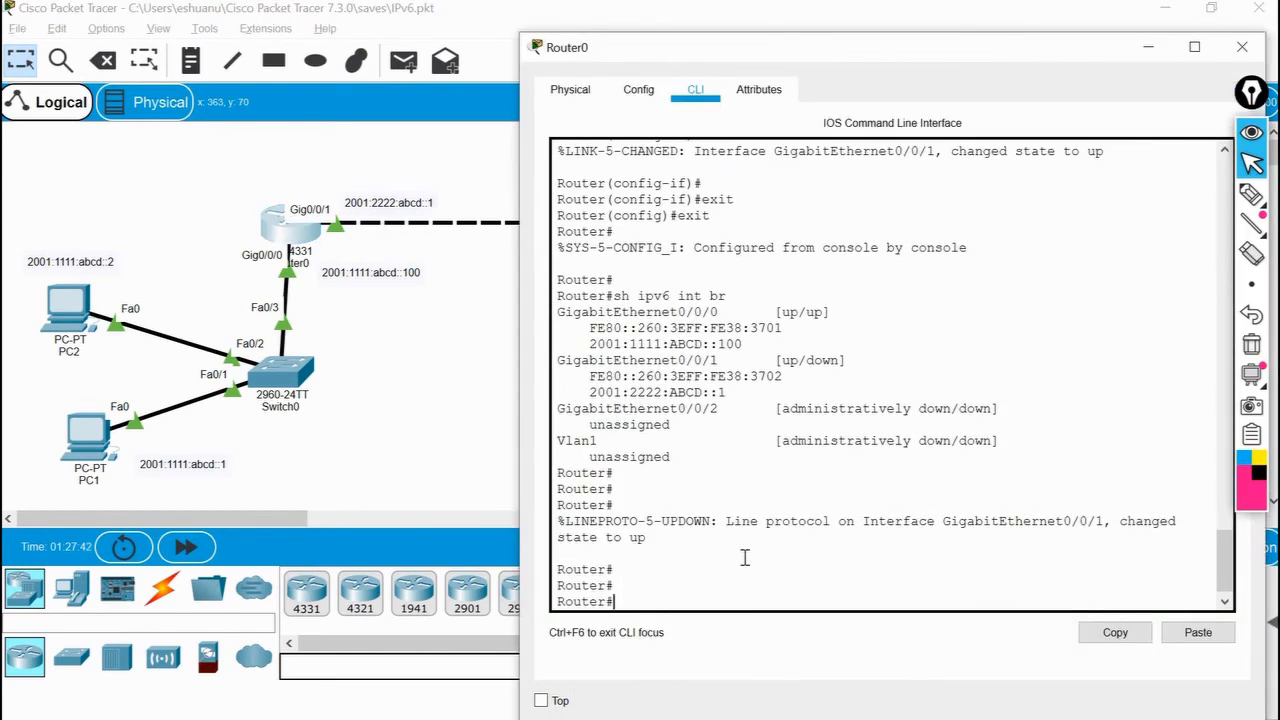
type("confi")
key("BackSpace")
key("BackSpace")
key("BackSpace")
key("BackSpace")
key("BackSpace")
left_click(437, 423)
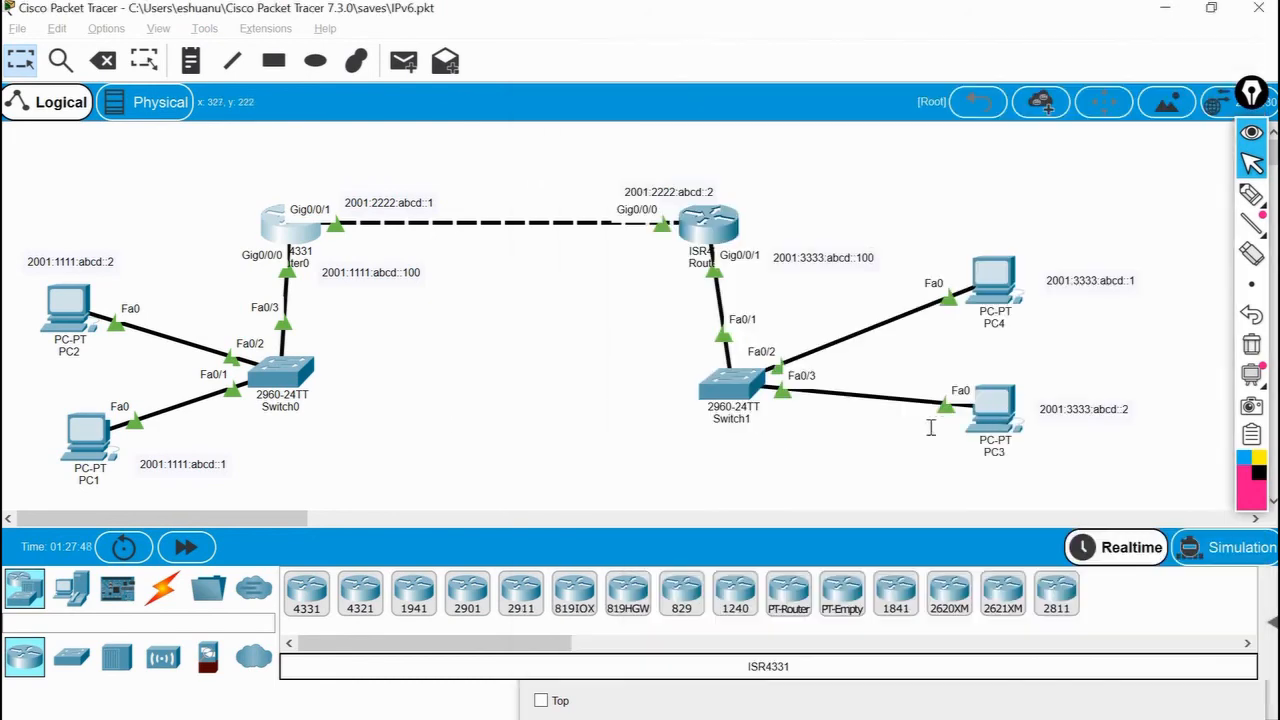
Open PC3's Command Prompt and ping PC4 at 2001:3333:abcd::1.
left_click(995, 413)
scroll(732, 168, "down", 3)
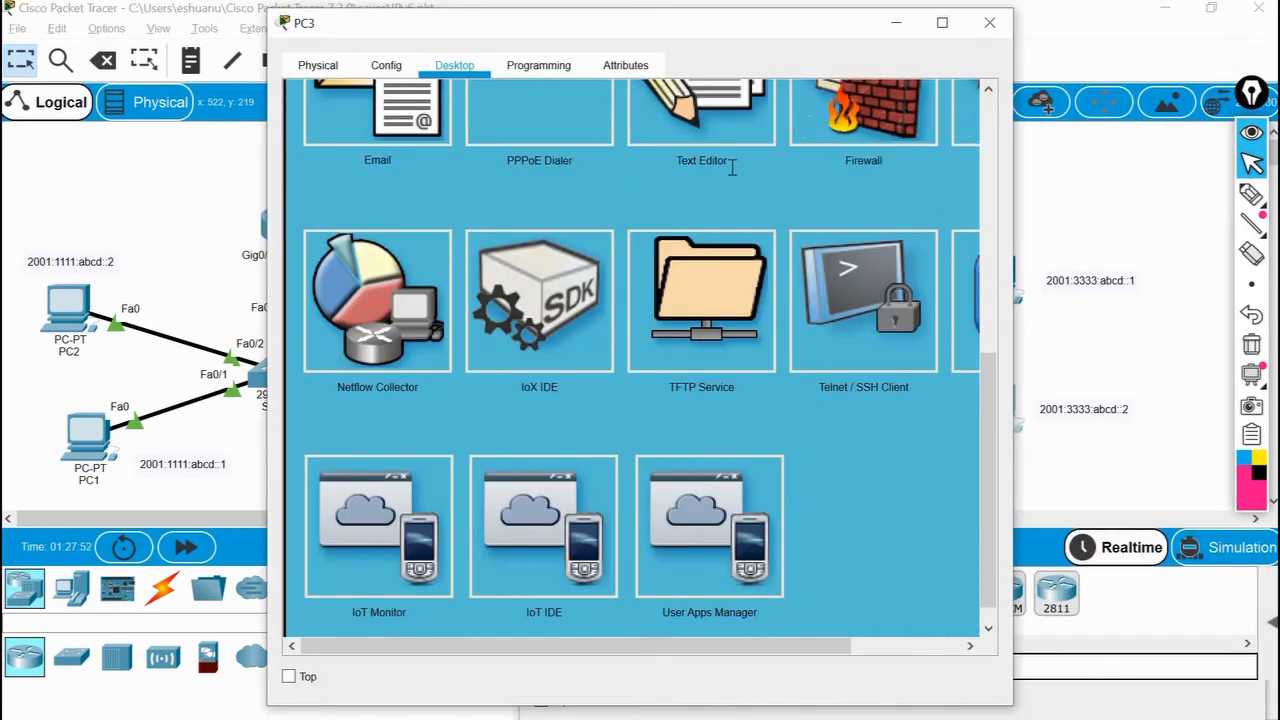
scroll(732, 168, "up", 3)
left_click(907, 138)
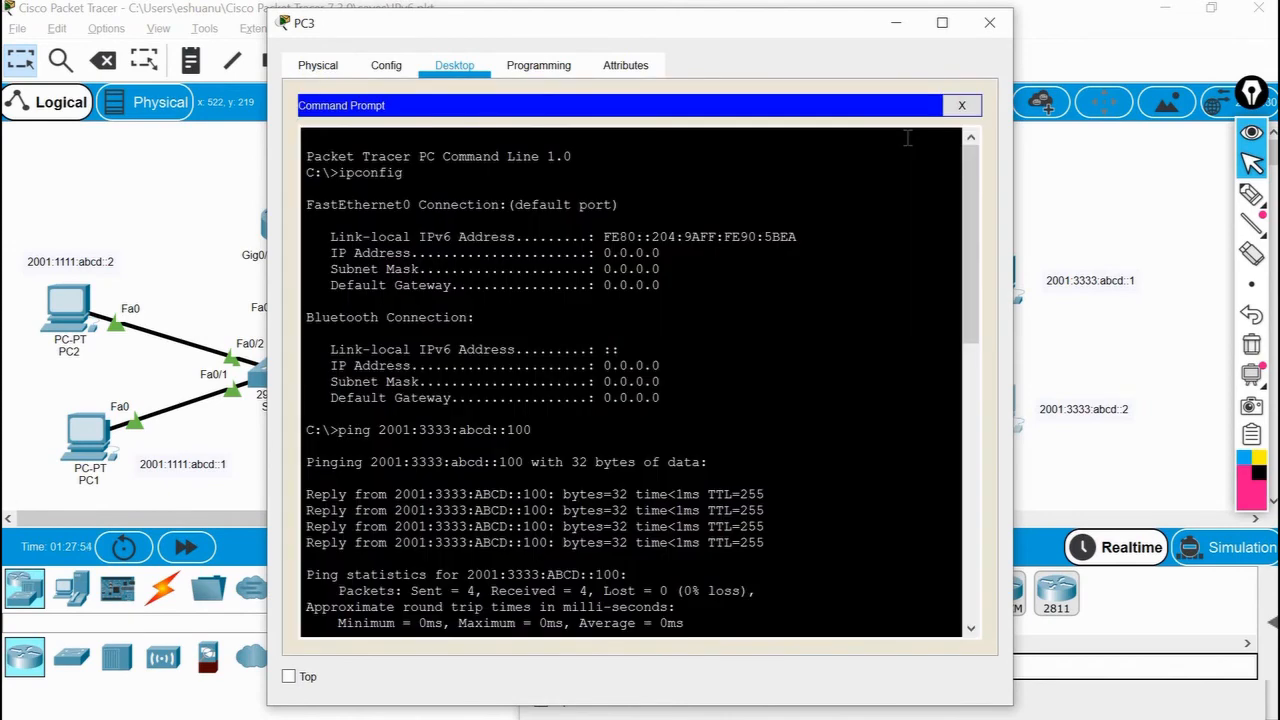
key("Return")
key("Return")
type("ping")
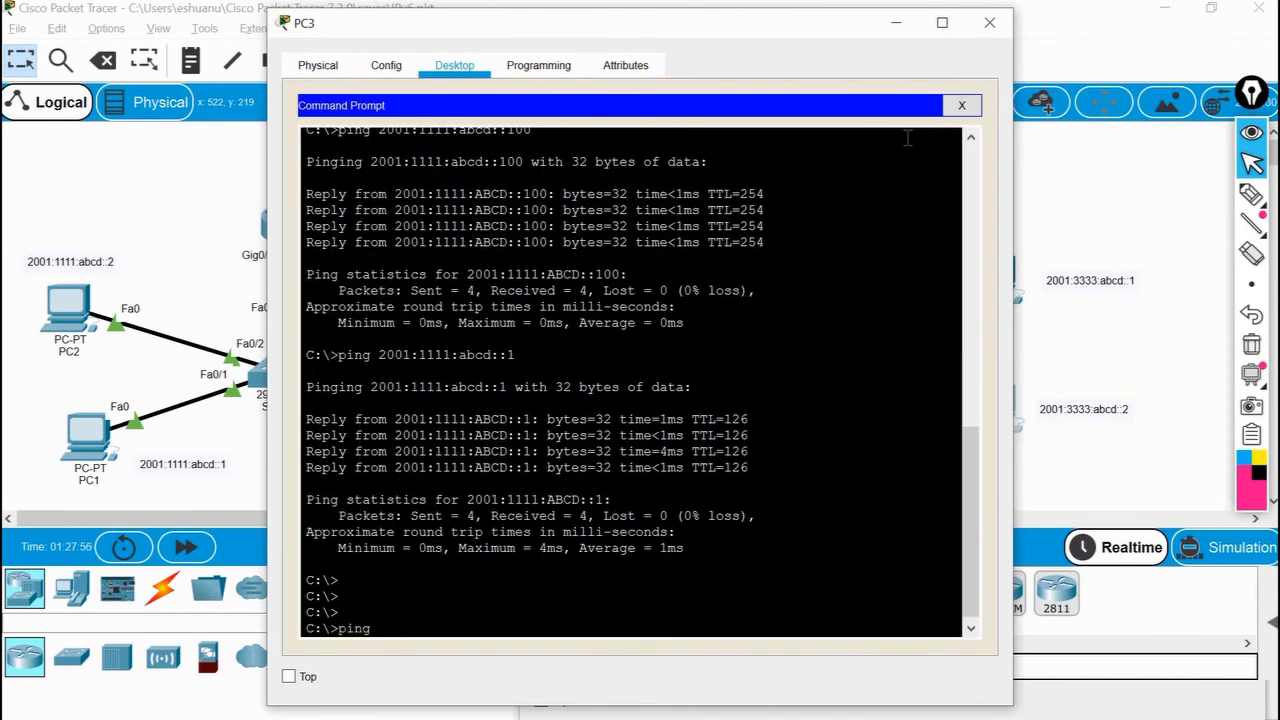
type(" 2001:3333:abcd")
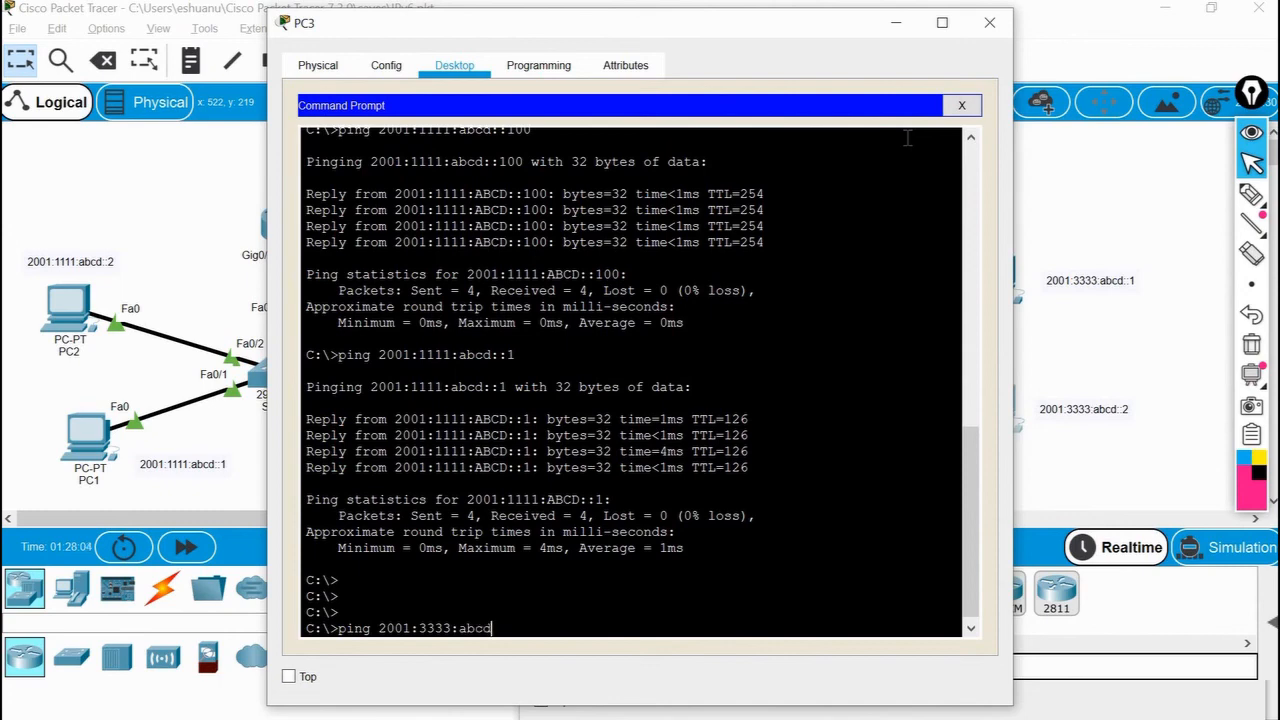
type("::1")
key("Return")
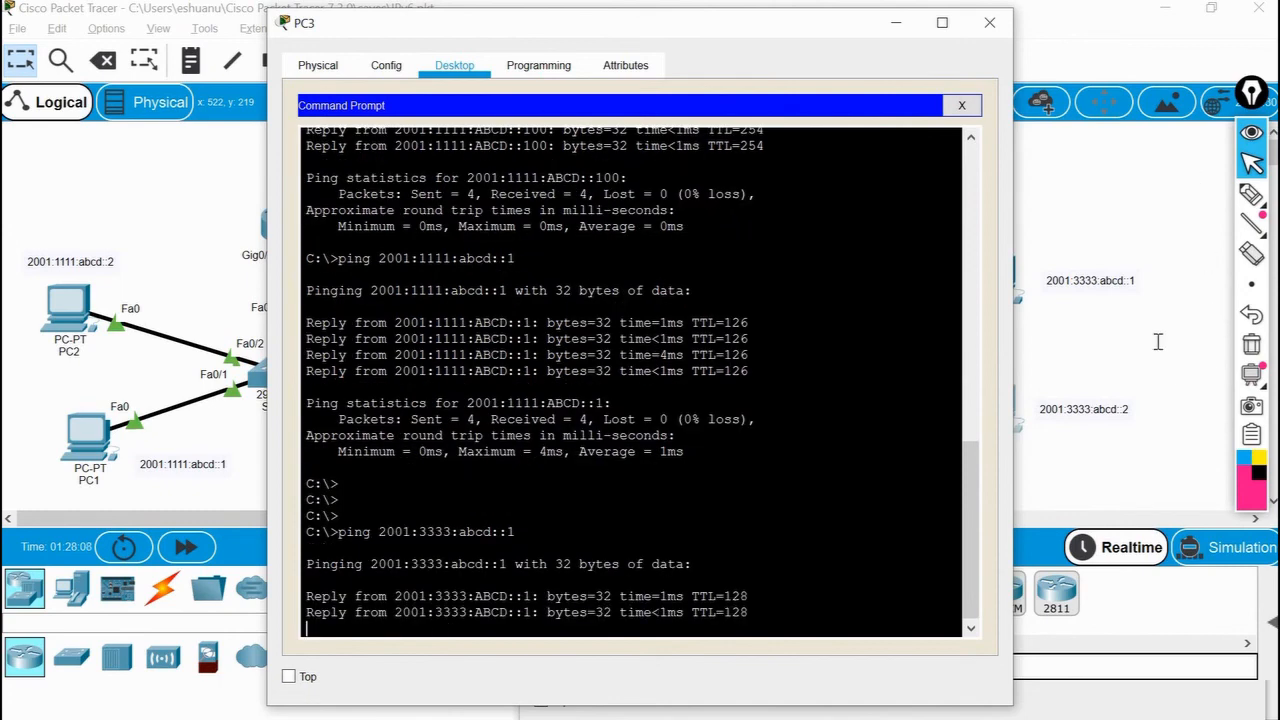
Review the ping output in PC1's Command Prompt and return to the topology.
left_click(1158, 342)
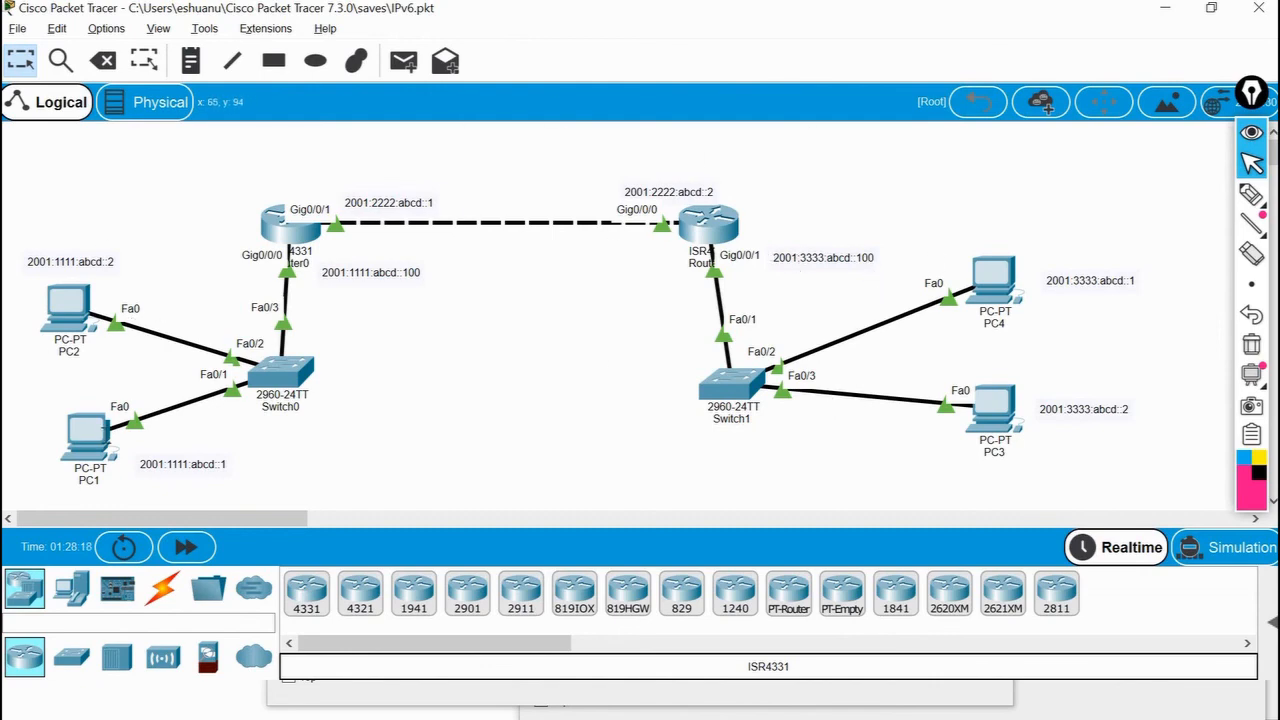
left_click(86, 435)
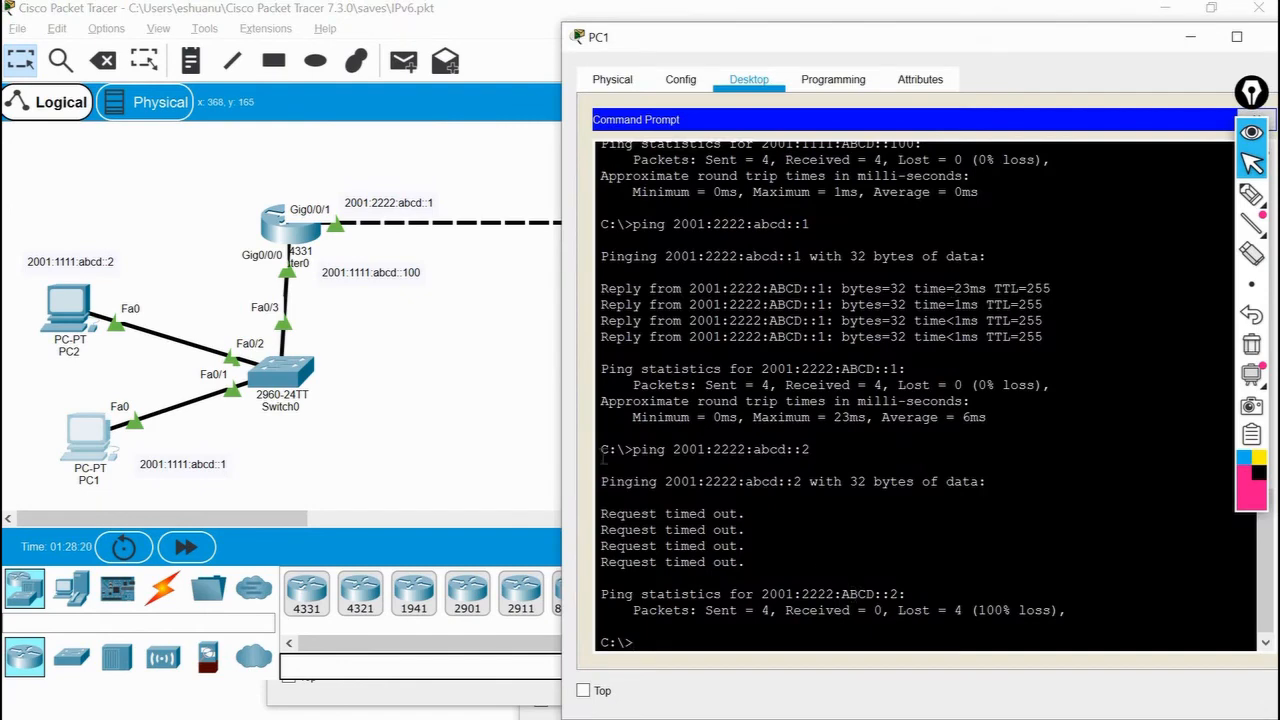
left_click(454, 320)
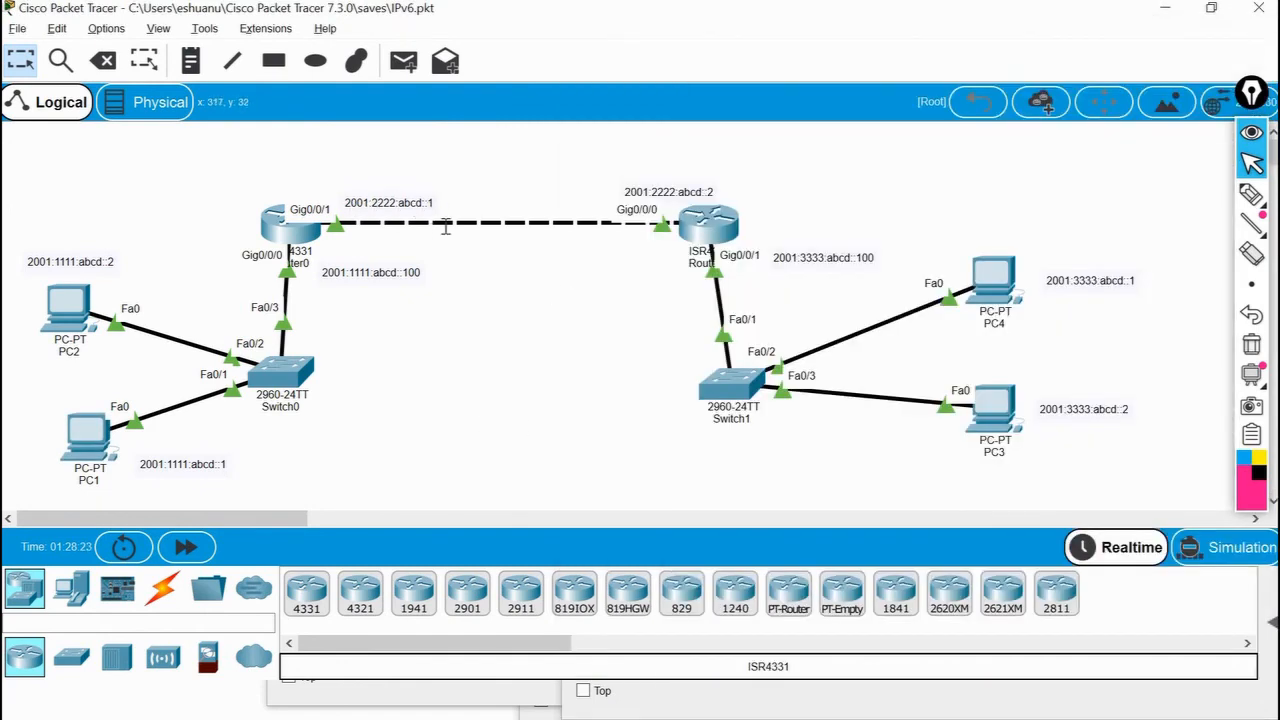
Open Router0's command line and enter global configuration mode with config t.
left_click(276, 207)
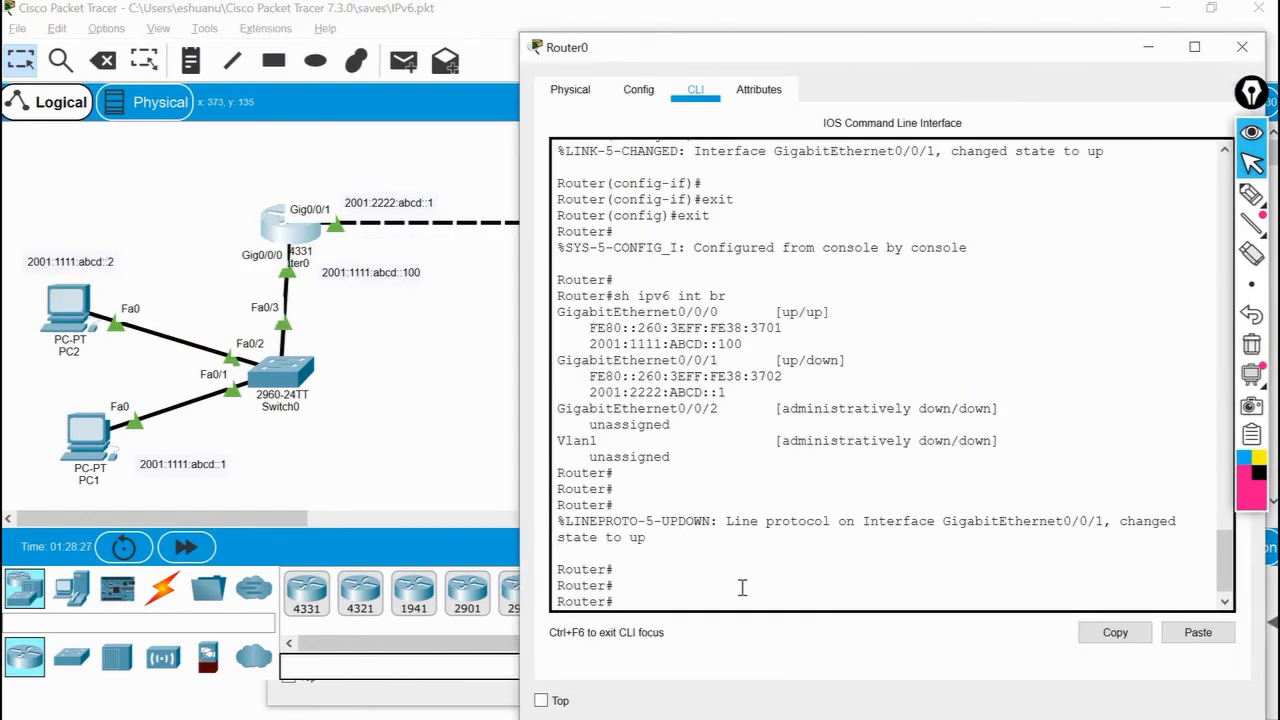
key("Return")
key("Return")
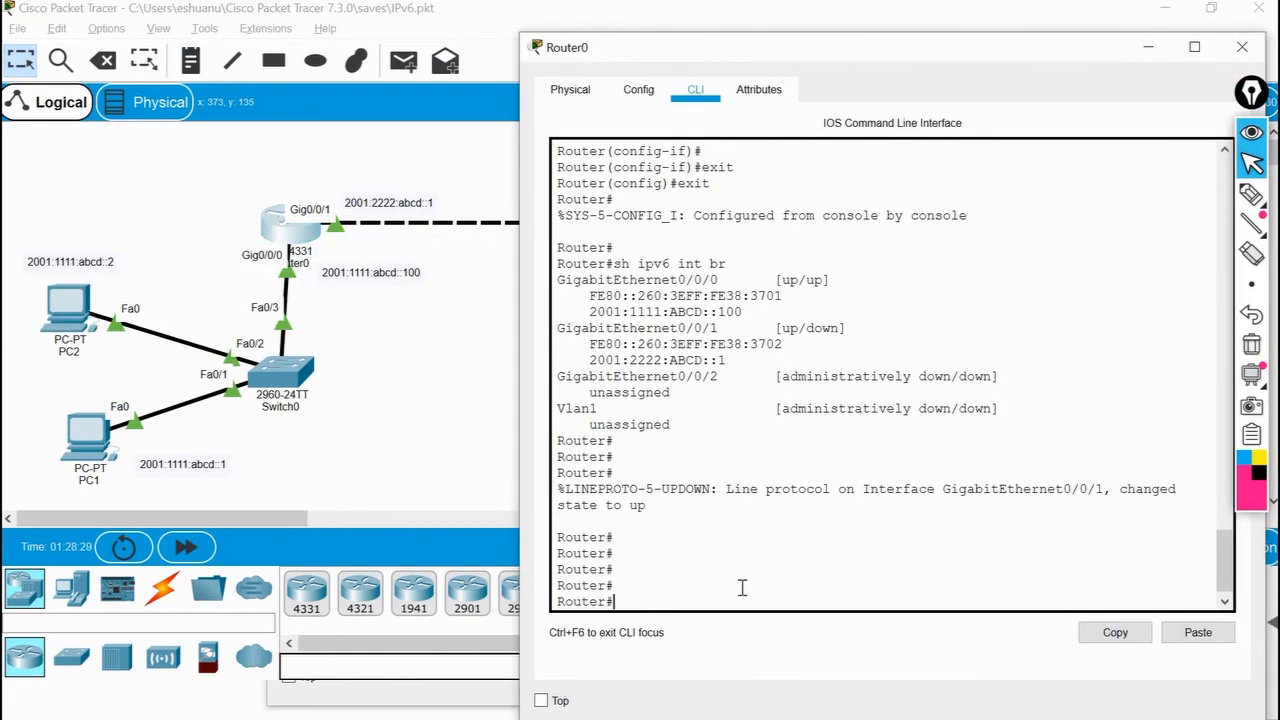
type("config t")
key("Return")
Try to start the EIGRP process on Router0 with ipv6 router eigrp 100.
type("rou")
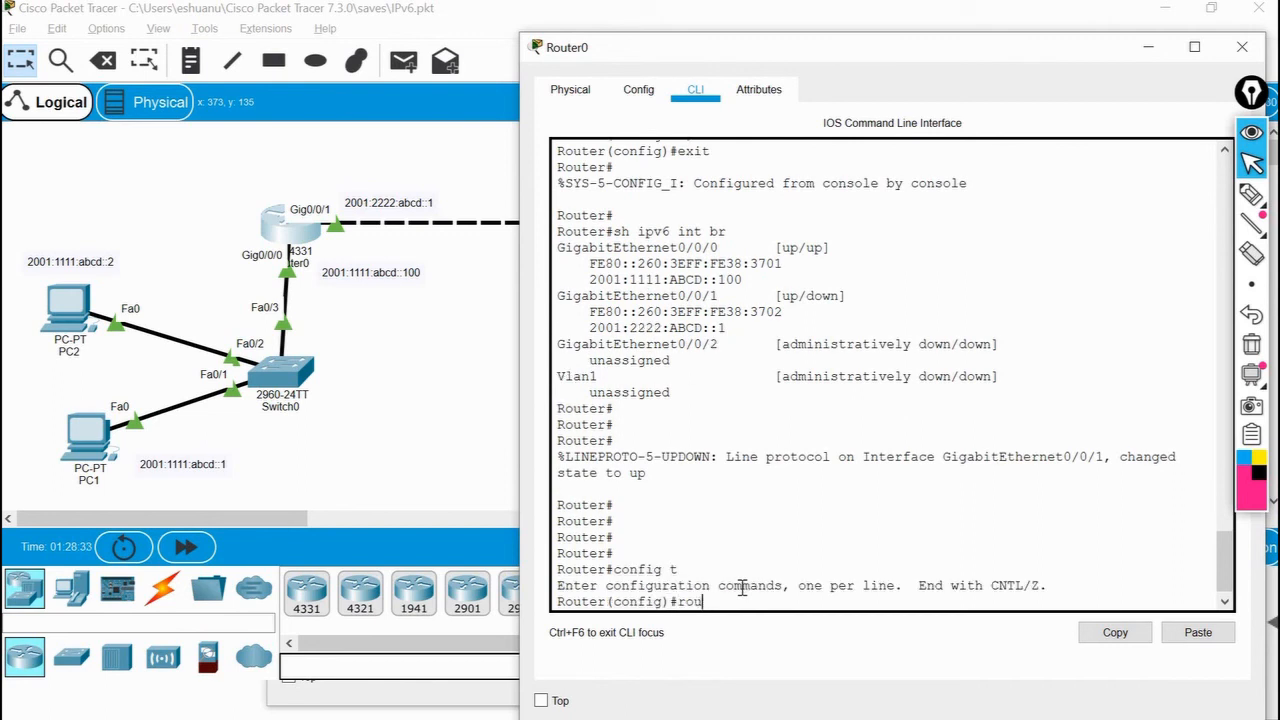
key("BackSpace")
key("BackSpace")
key("BackSpace")
type("ipv6 rou")
key("Tab")
type("ter")
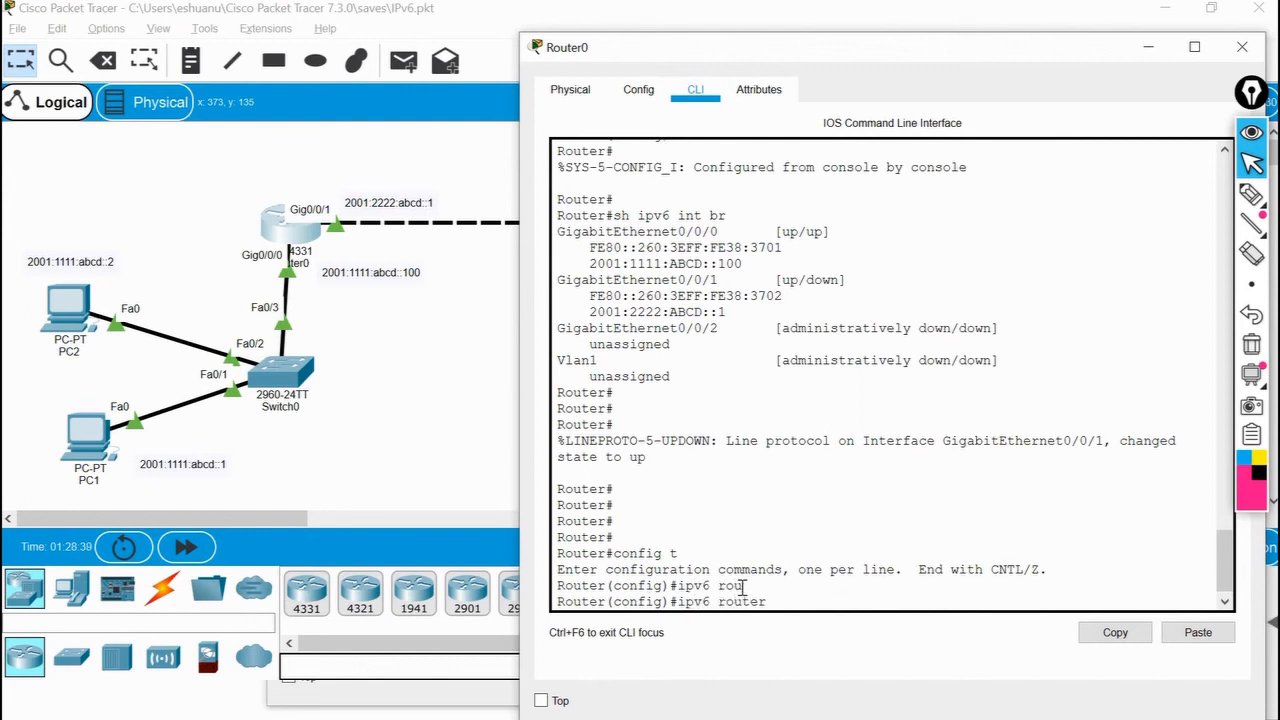
type(" eig")
key("Tab")
type("1")
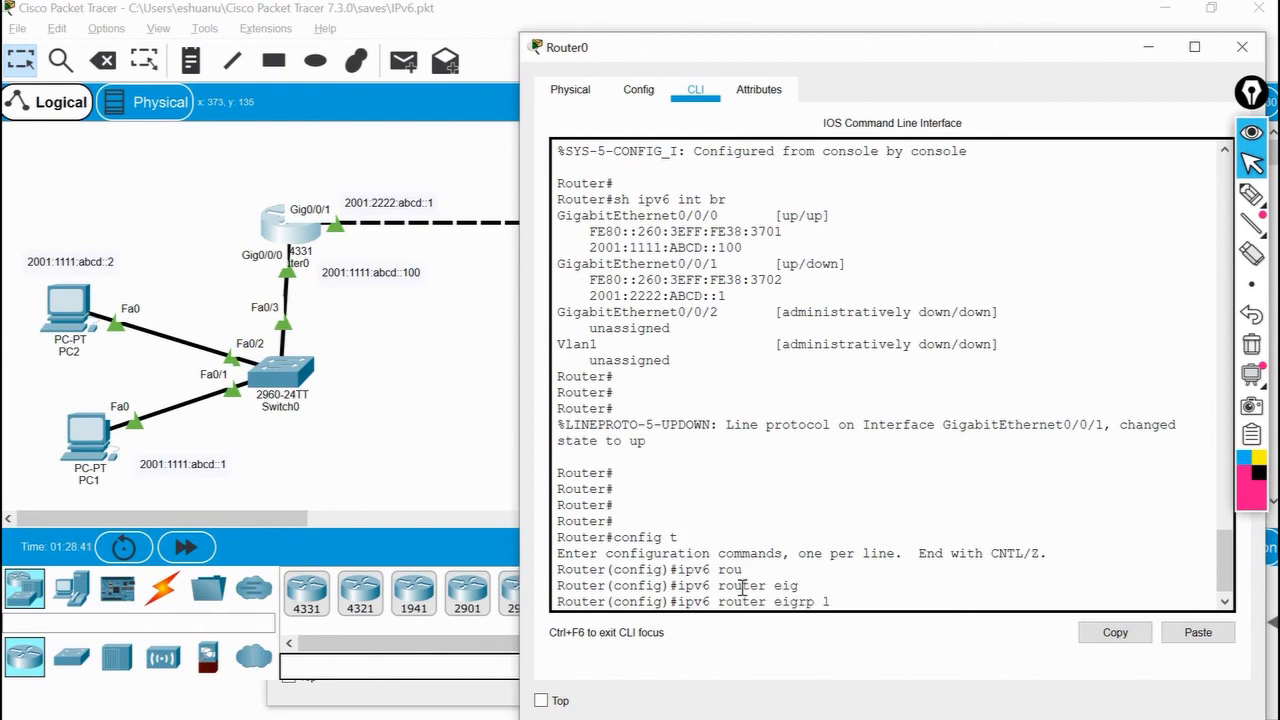
type("00")
key("Return")
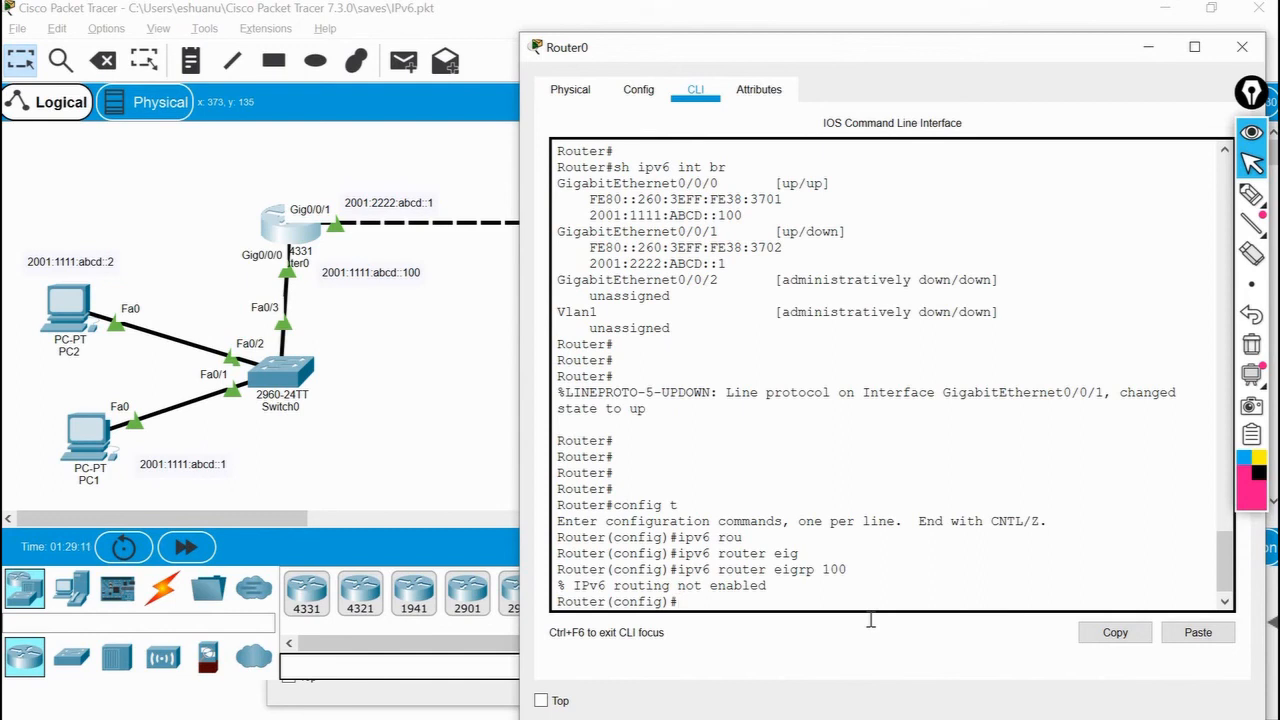
Enable IPv6 routing on Router0 with the ipv6 unicast-routing command.
type("ip")
key("Tab")
type("v")
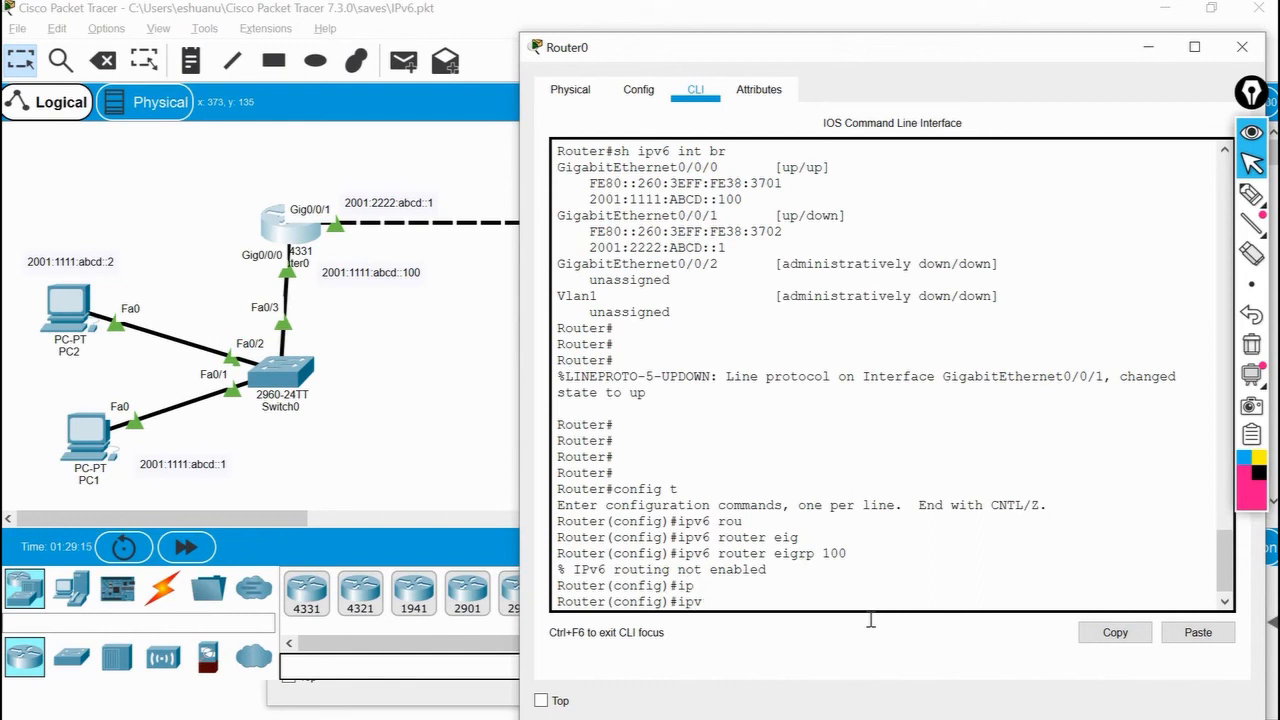
key("Tab")
type("uni")
key("Tab")
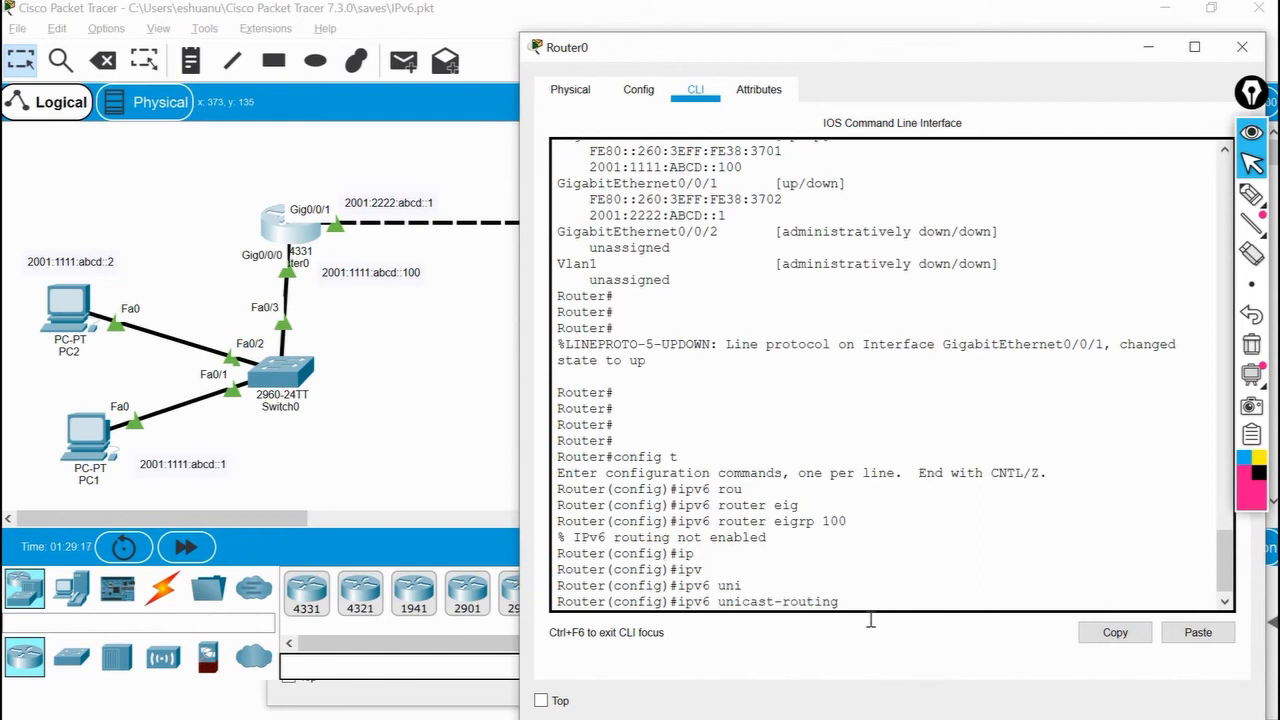
key("Return")
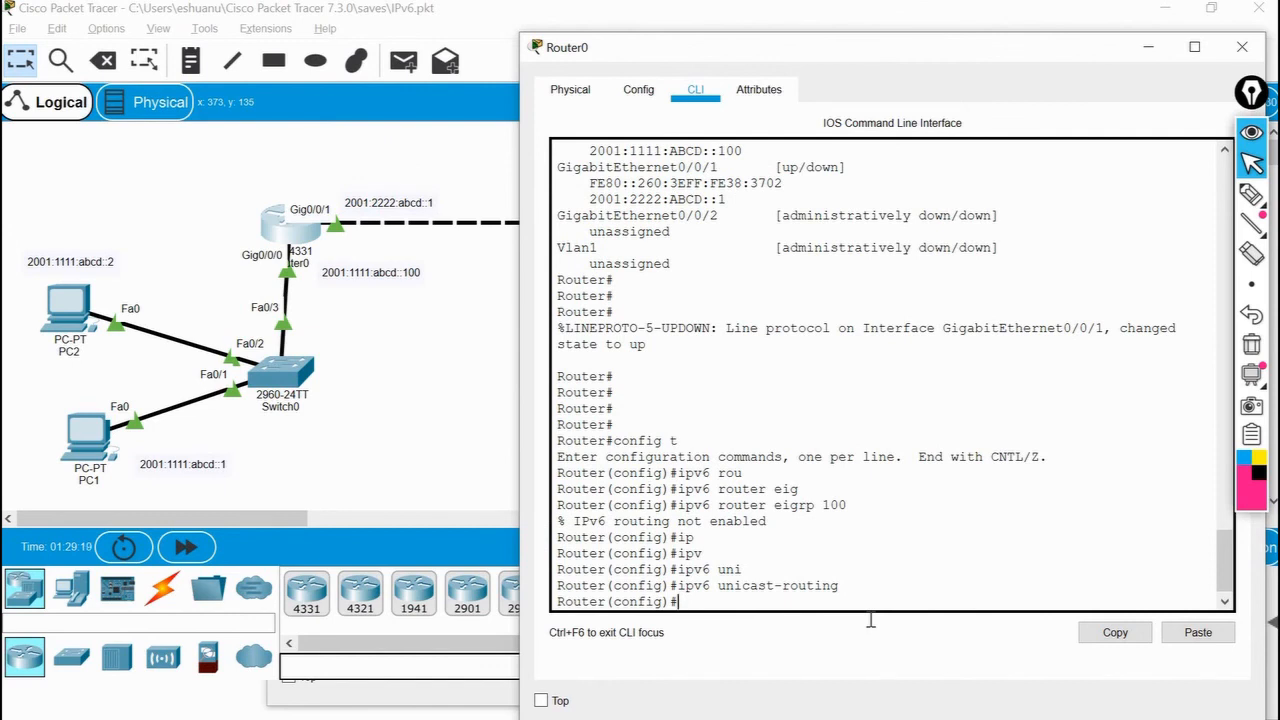
Enter EIGRP router configuration on Router0 by rerunning ipv6 router eigrp 100.
key("Up")
key("Up")
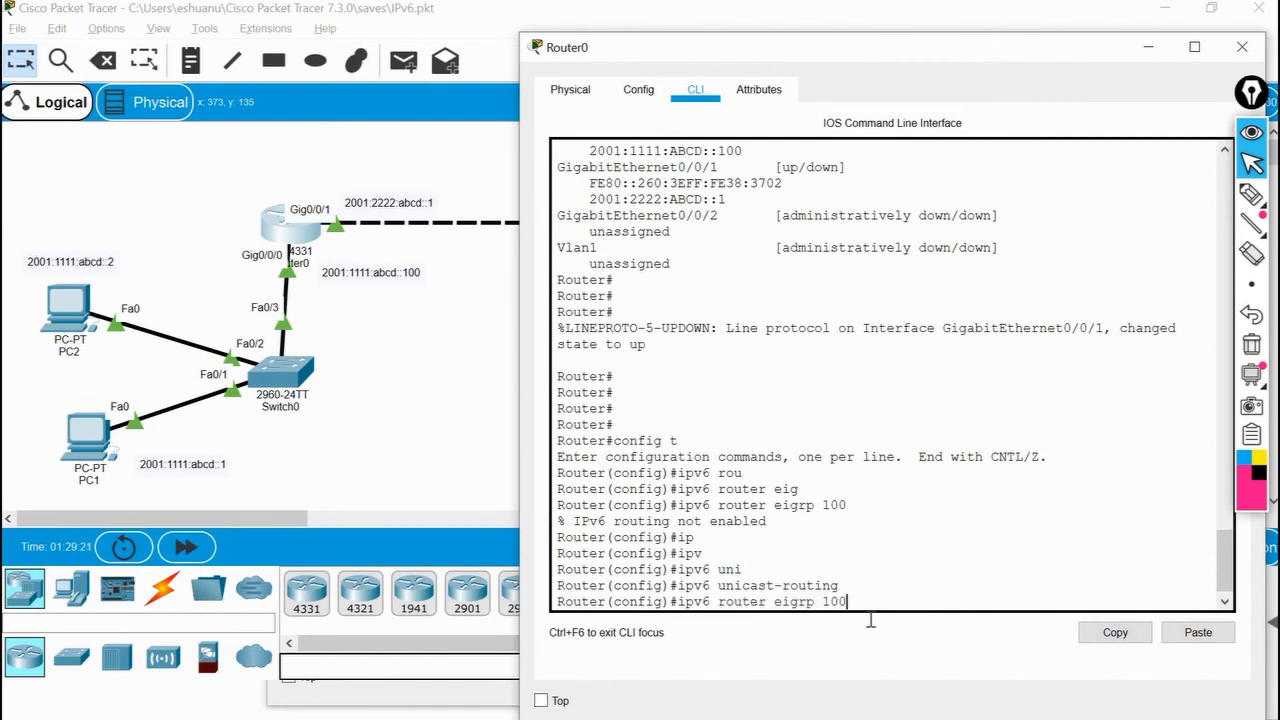
key("Return")
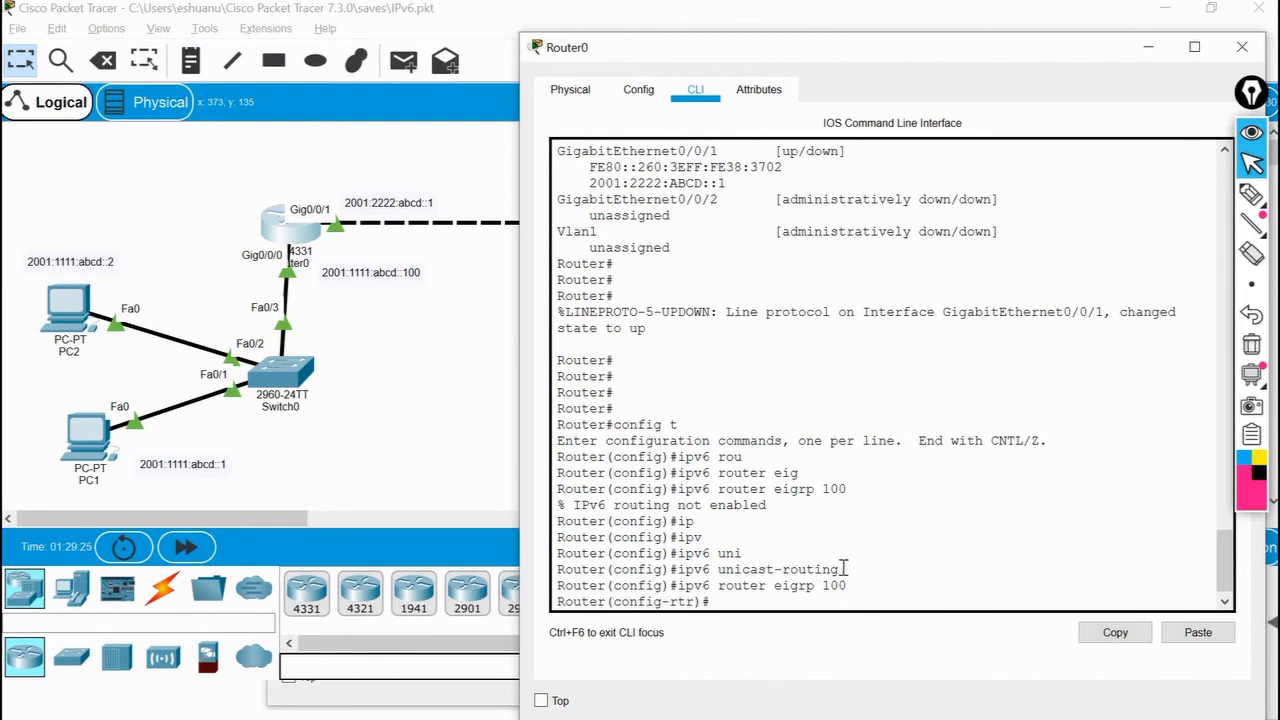
left_click_drag(840, 569, 679, 571)
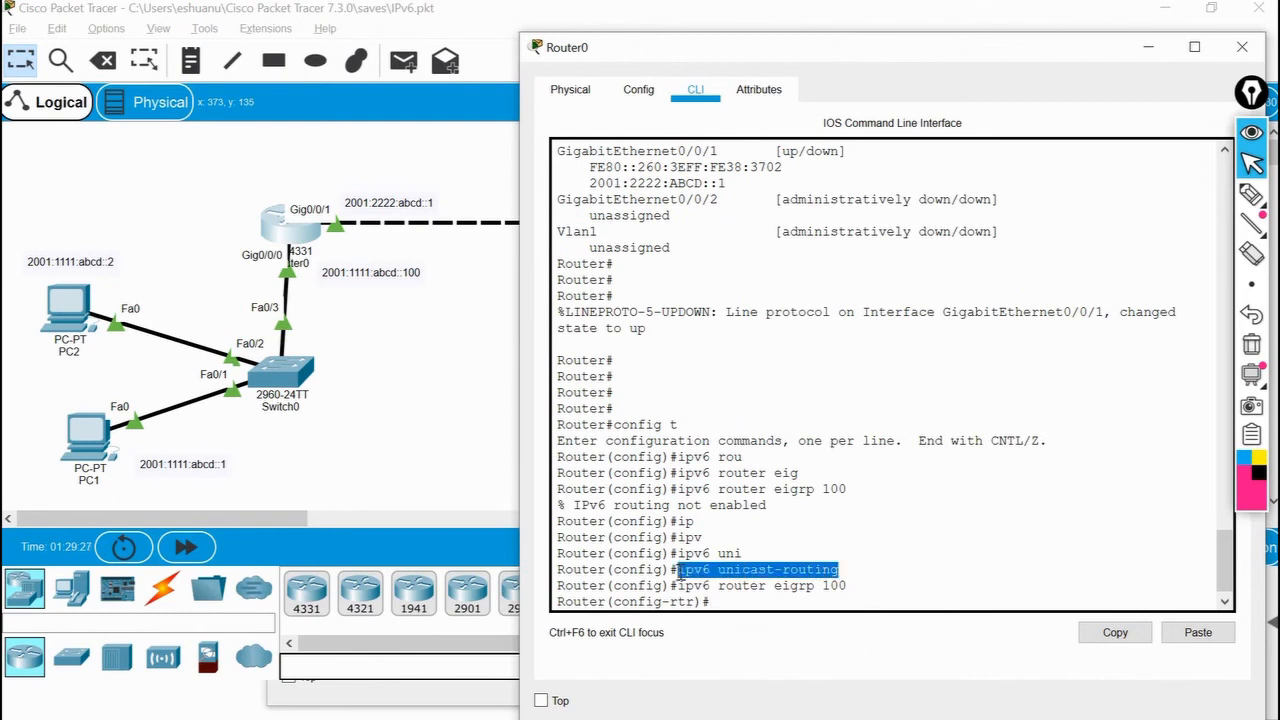
left_click(720, 601)
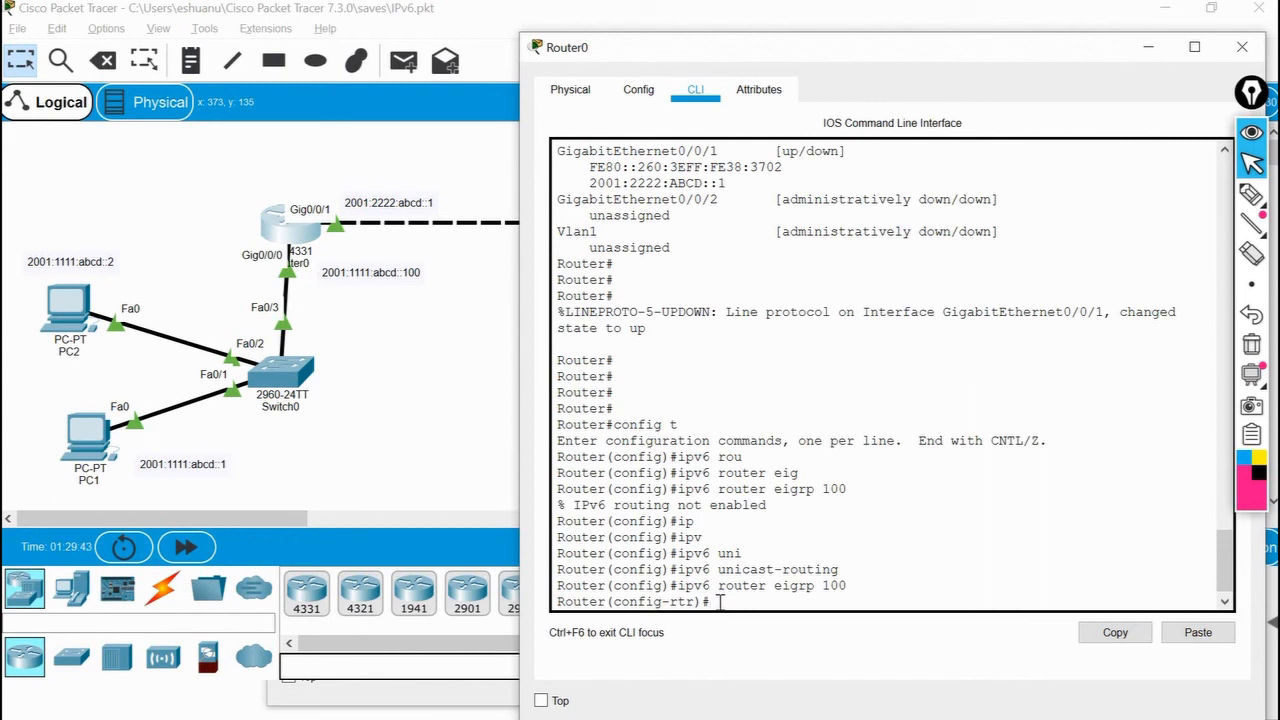
Set Router0's EIGRP router ID to 1.1.1.1.
type("ei")
key("Tab")
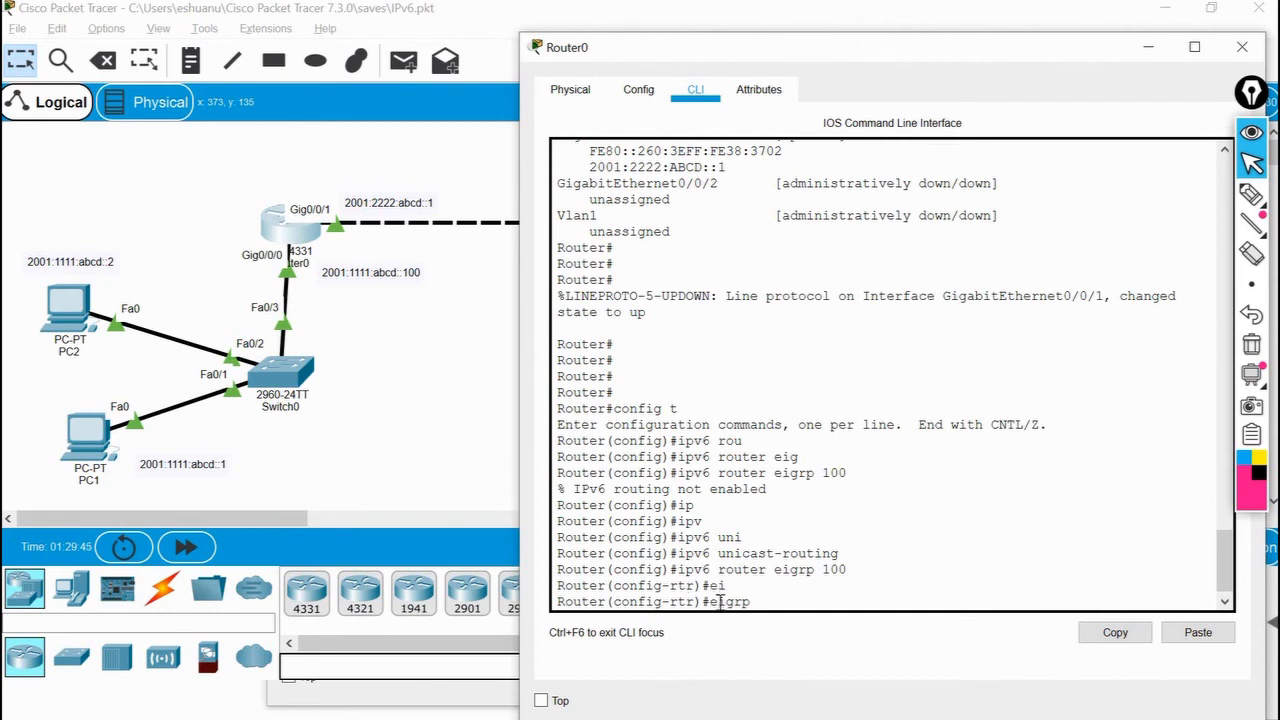
type("rou")
key("Tab")
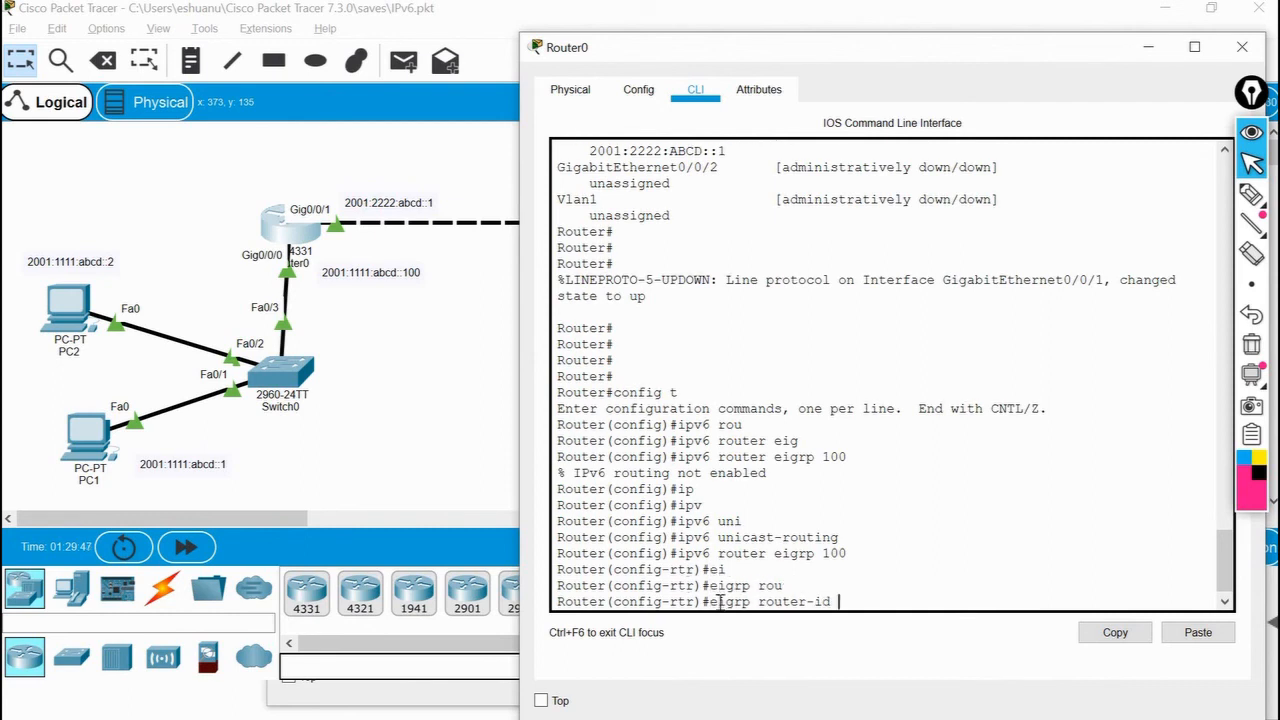
type("1.1.1.1")
key("Return")
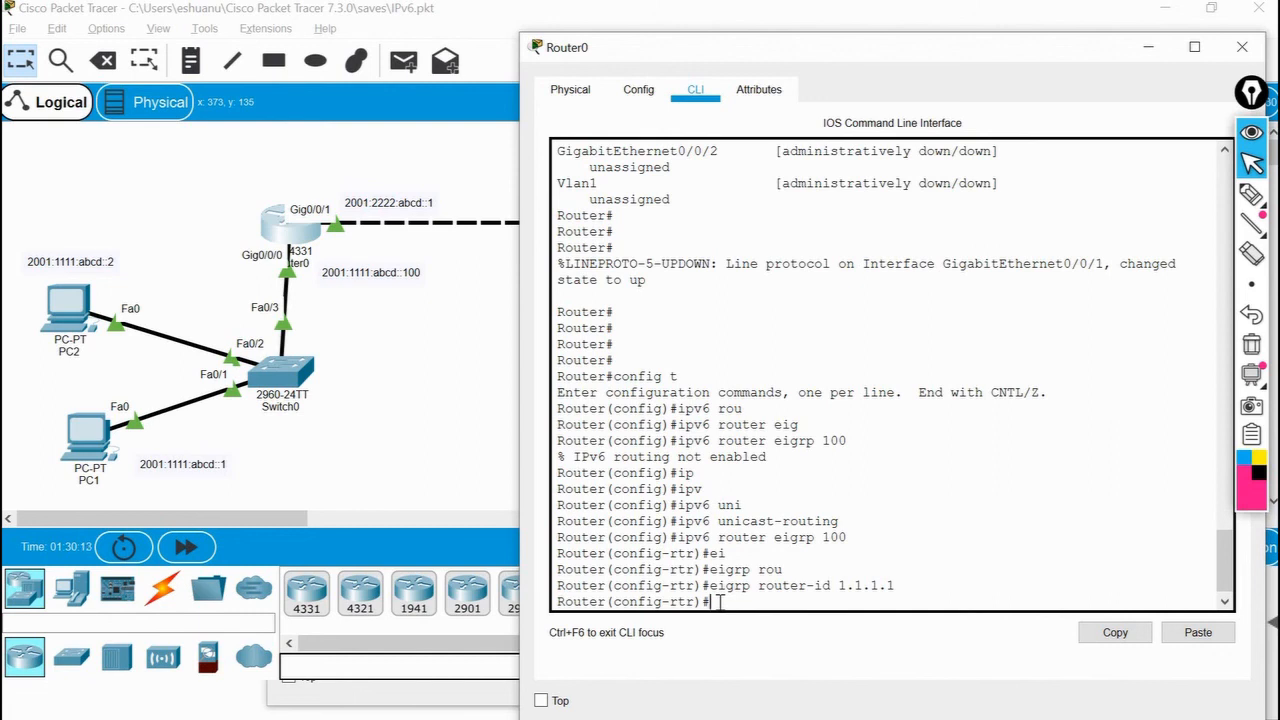
Activate Router0's EIGRP process with no shut and exit router configuration mode.
type("no shut")
key("Return")
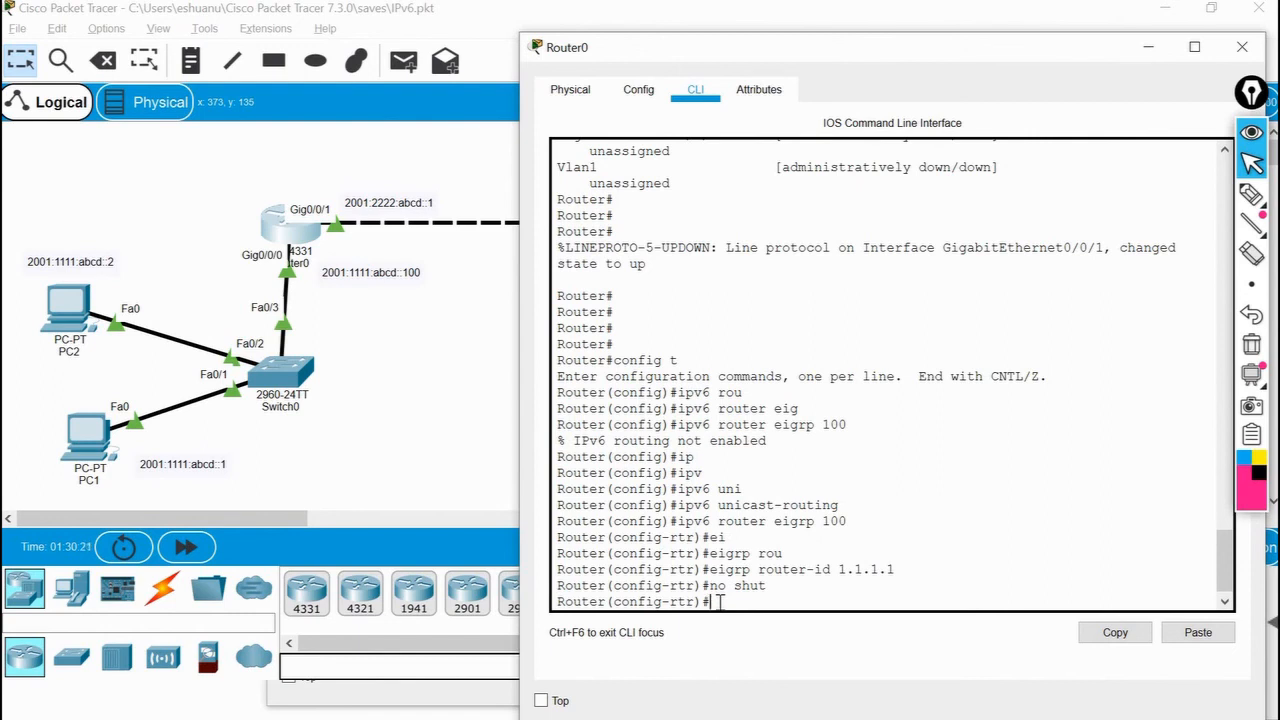
type("exit")
key("Return")
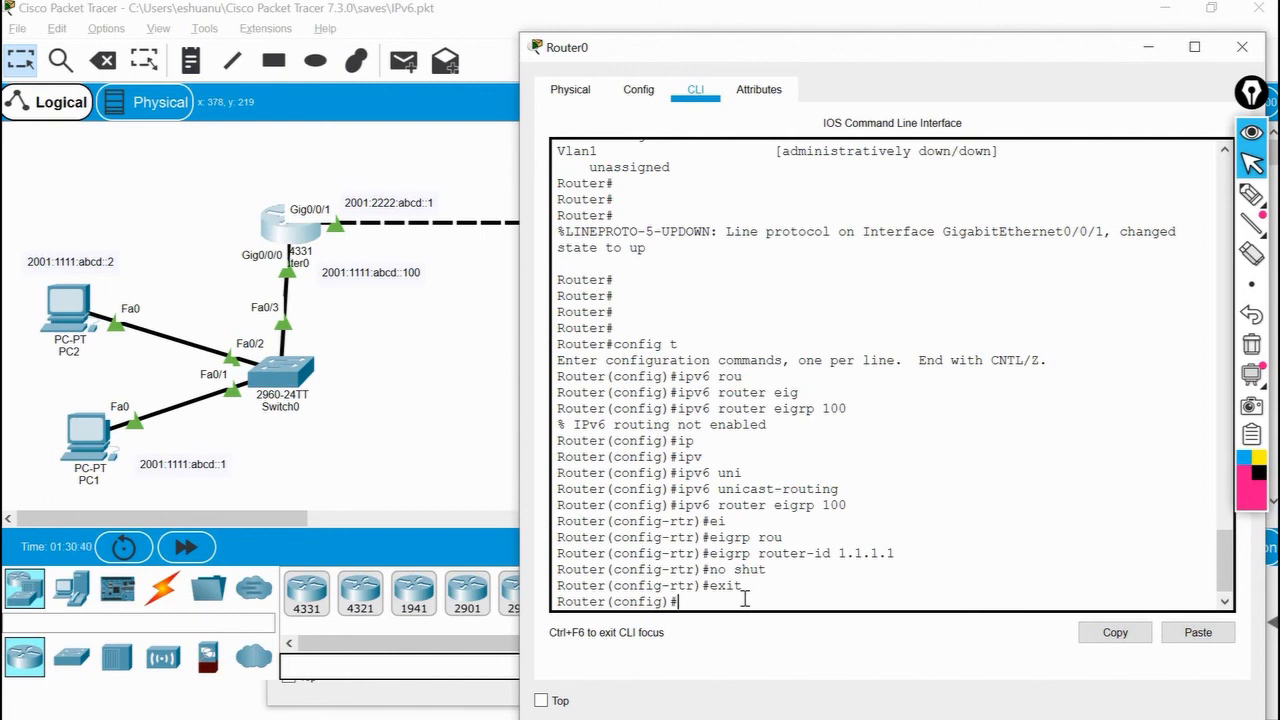
Enable IPv6 EIGRP 100 on Router0's g0/0/0 interface.
type("nt g0/0/0")
key("Return")
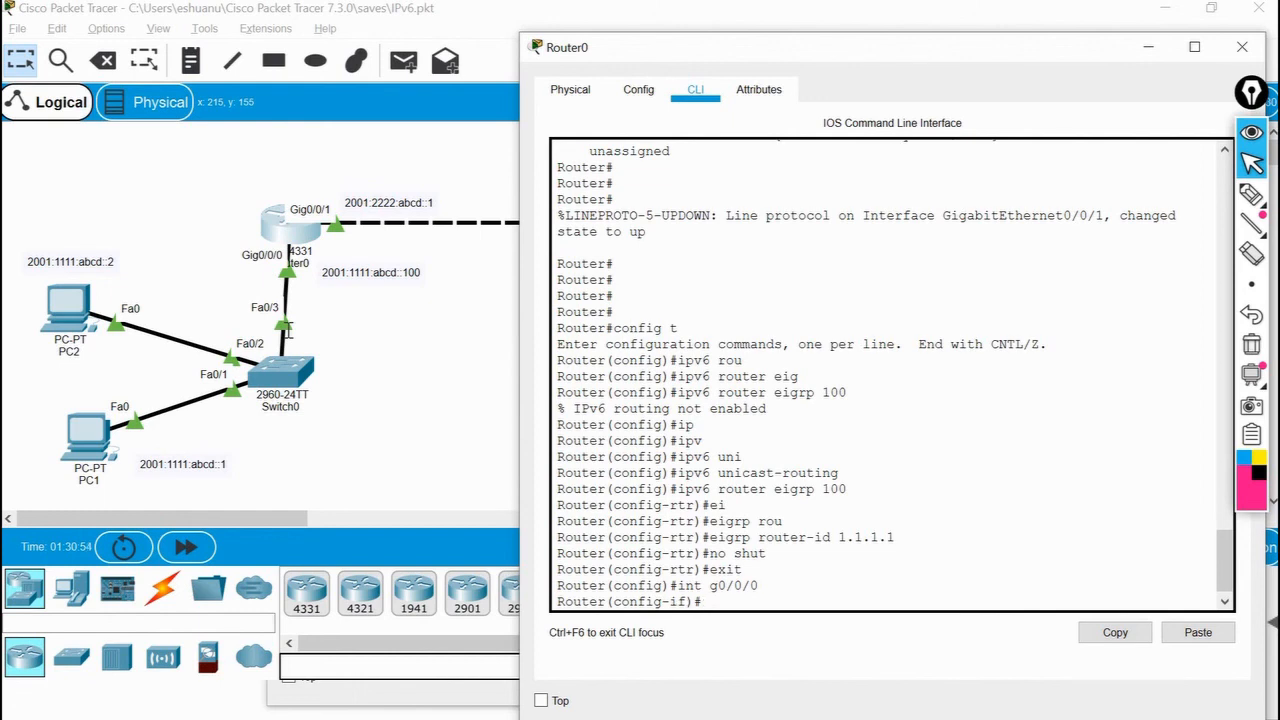
type("ipv6 ei")
key("Tab")
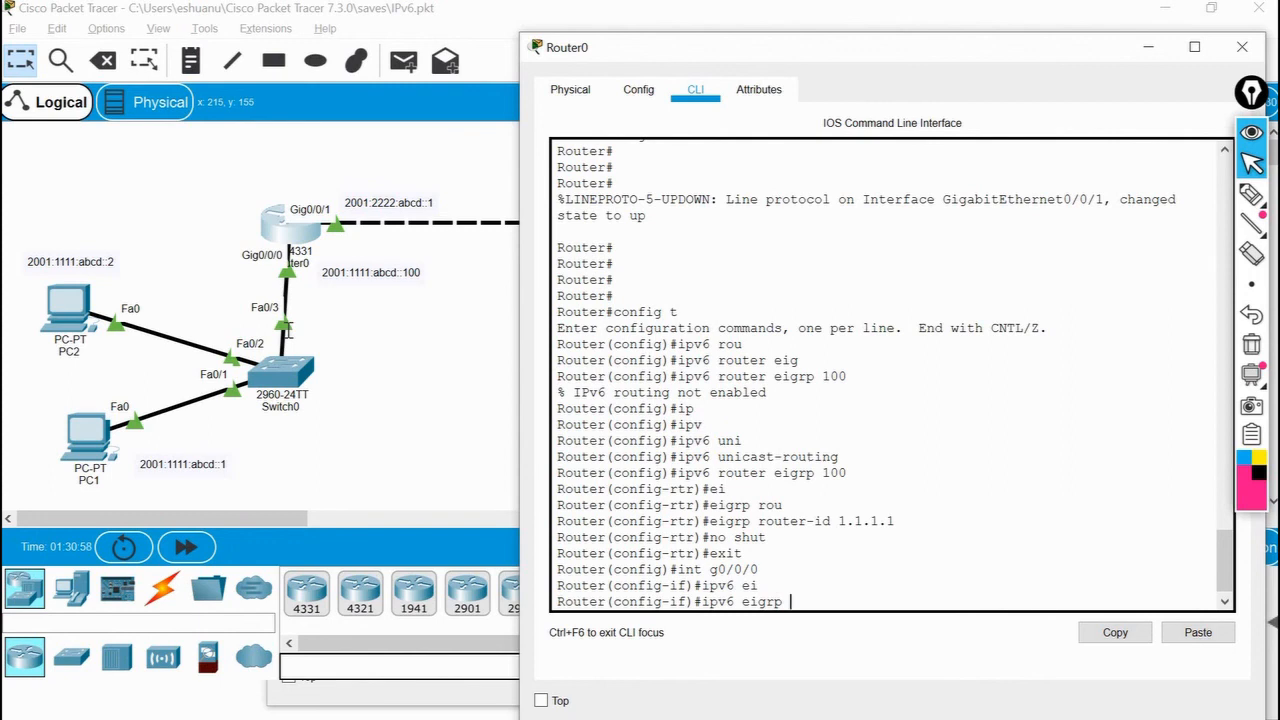
type("100")
key("Return")
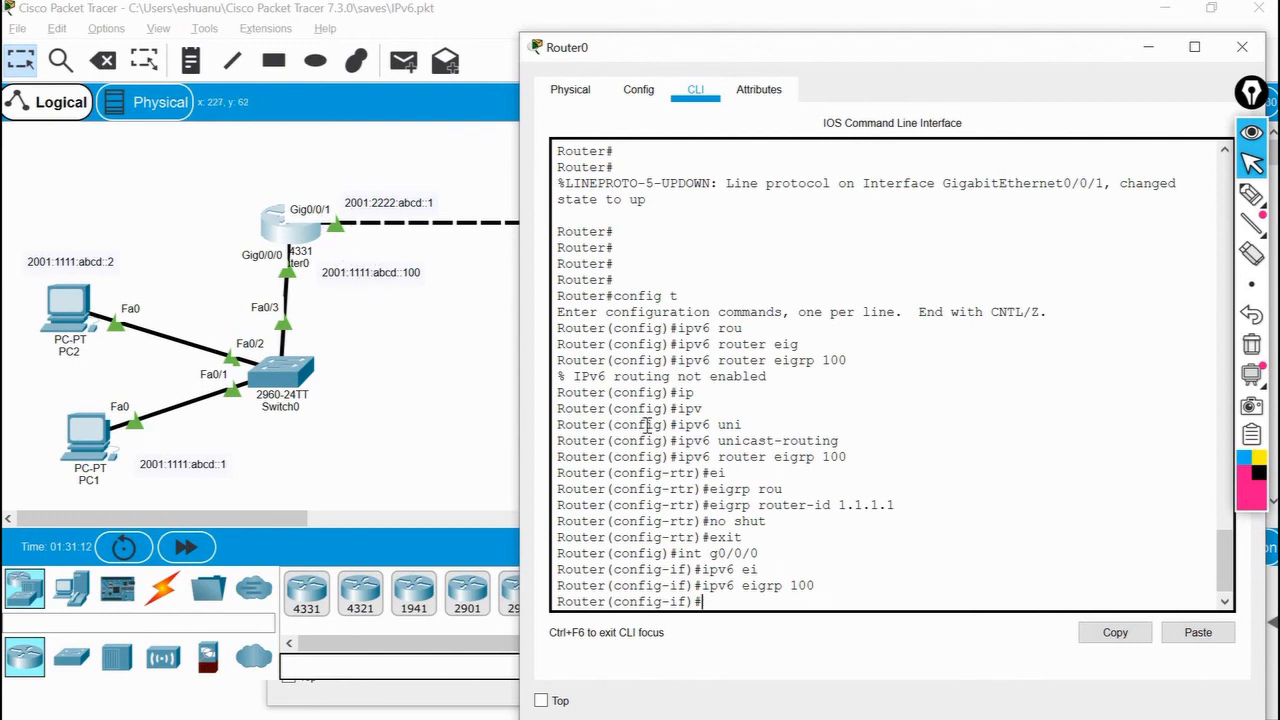
Enable IPv6 EIGRP 100 on Router0's g0/0/1 interface.
type("int g0/0/1")
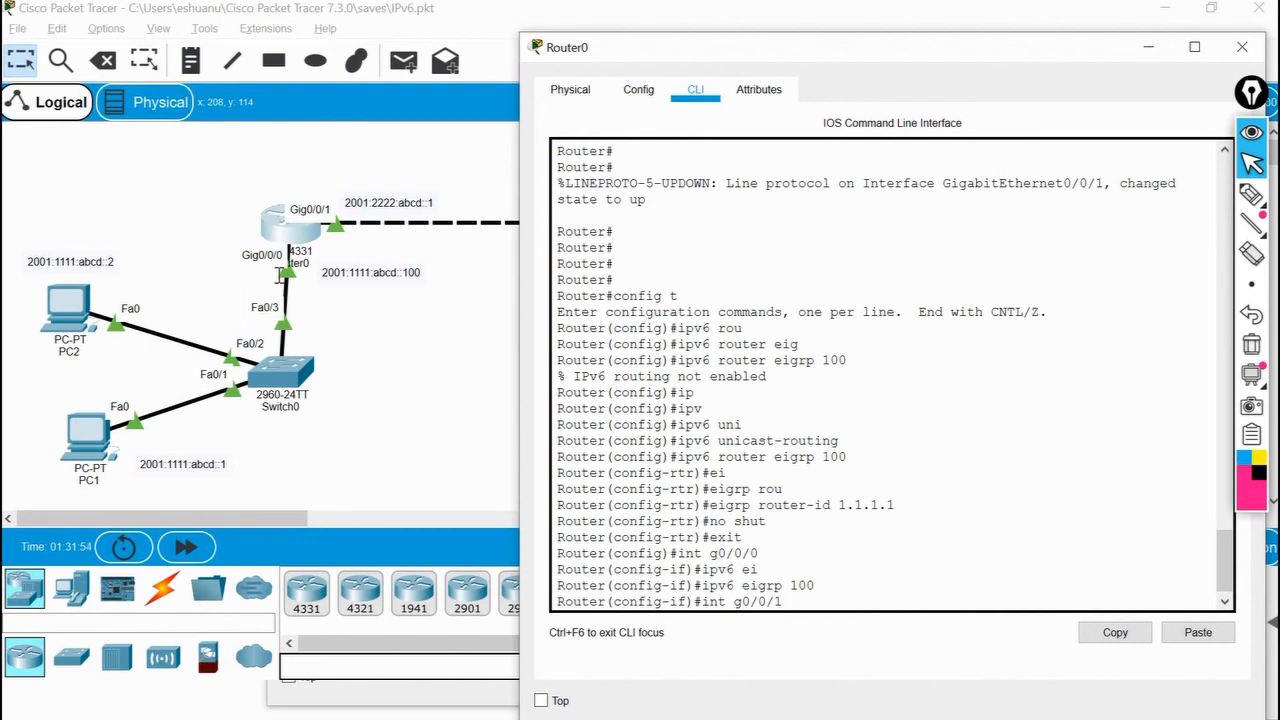
key("Return")
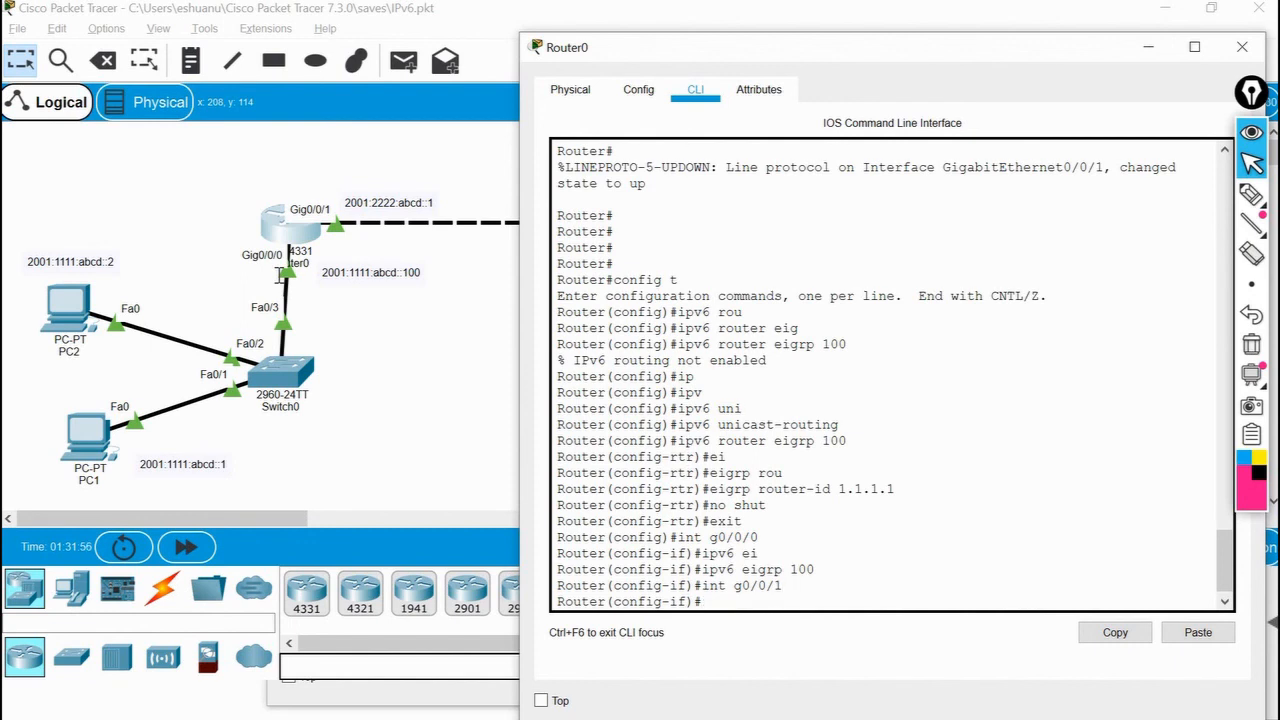
type("ipv")
key("Tab")
type("ei")
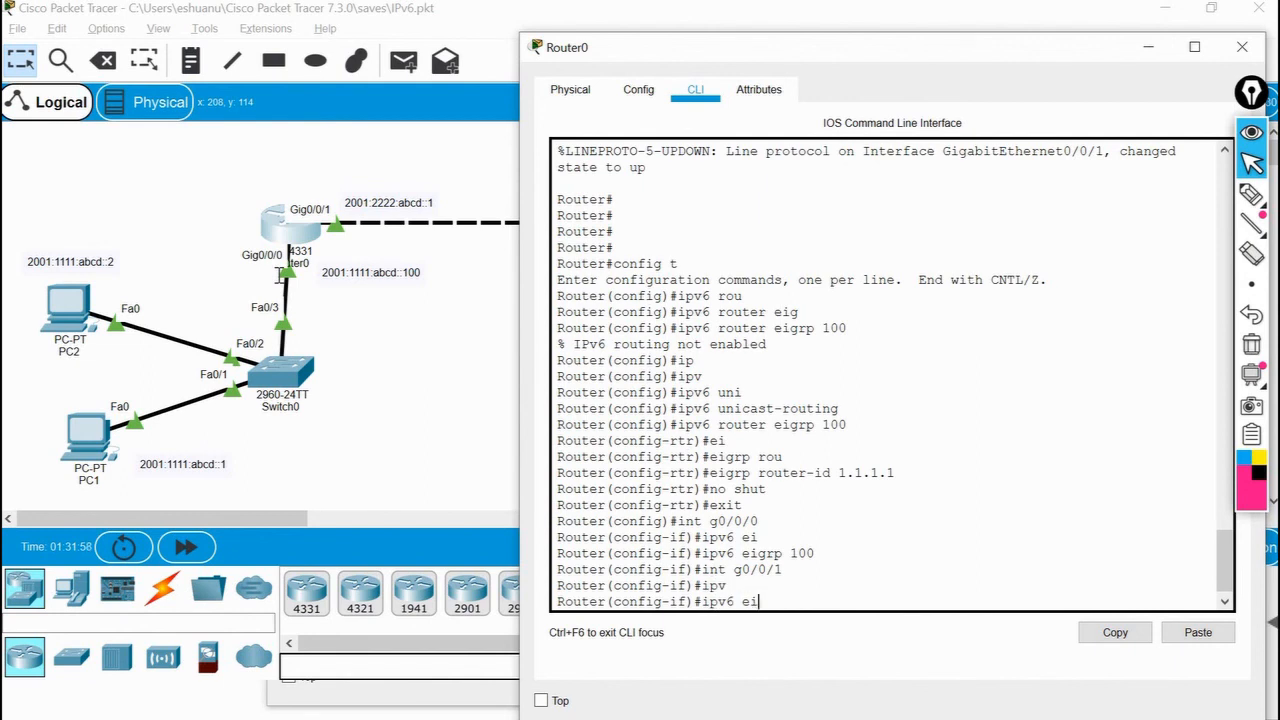
key("Tab")
type("100")
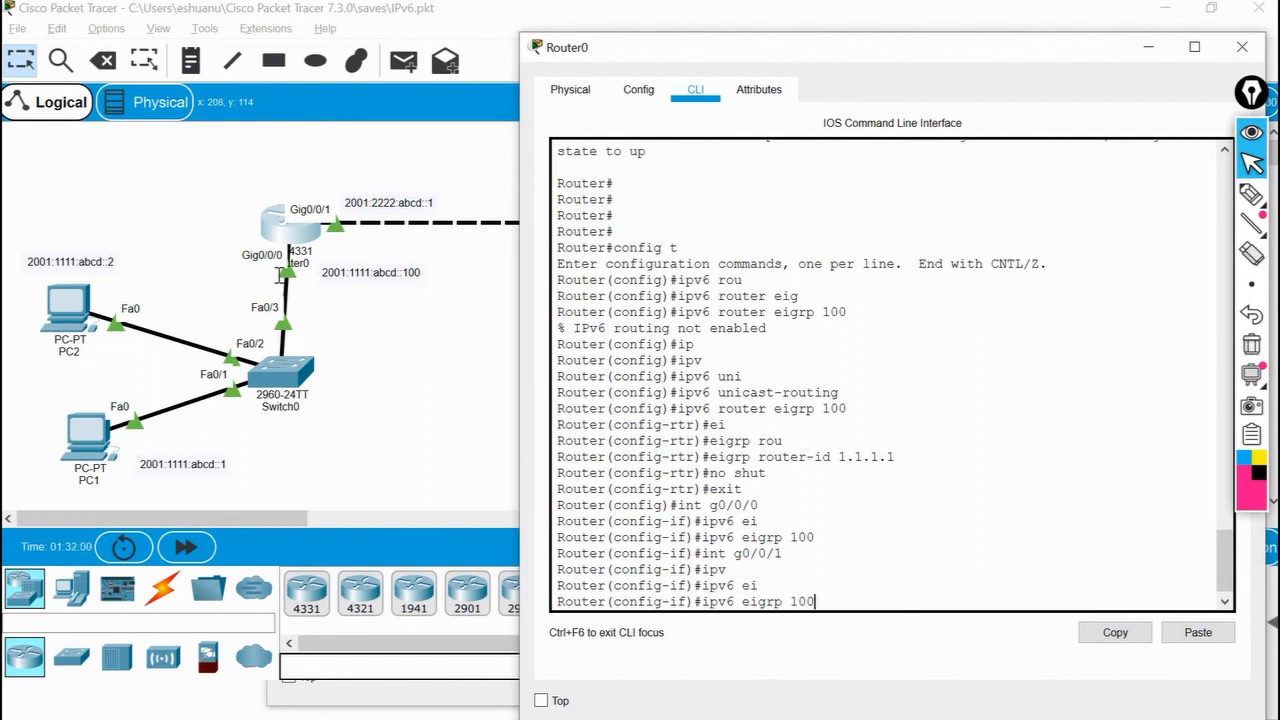
key("Return")
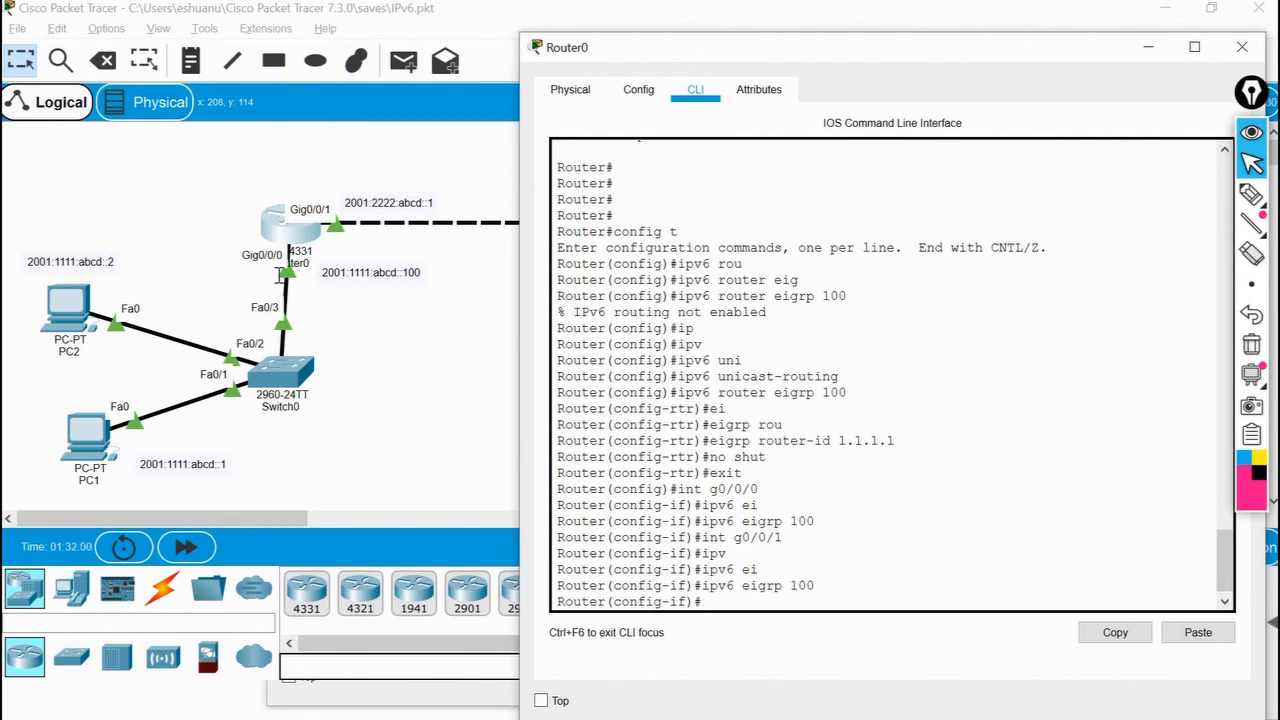
Switch to Router1's command line and exit interface configuration to global configuration mode.
left_click(378, 410)
left_click(712, 222)
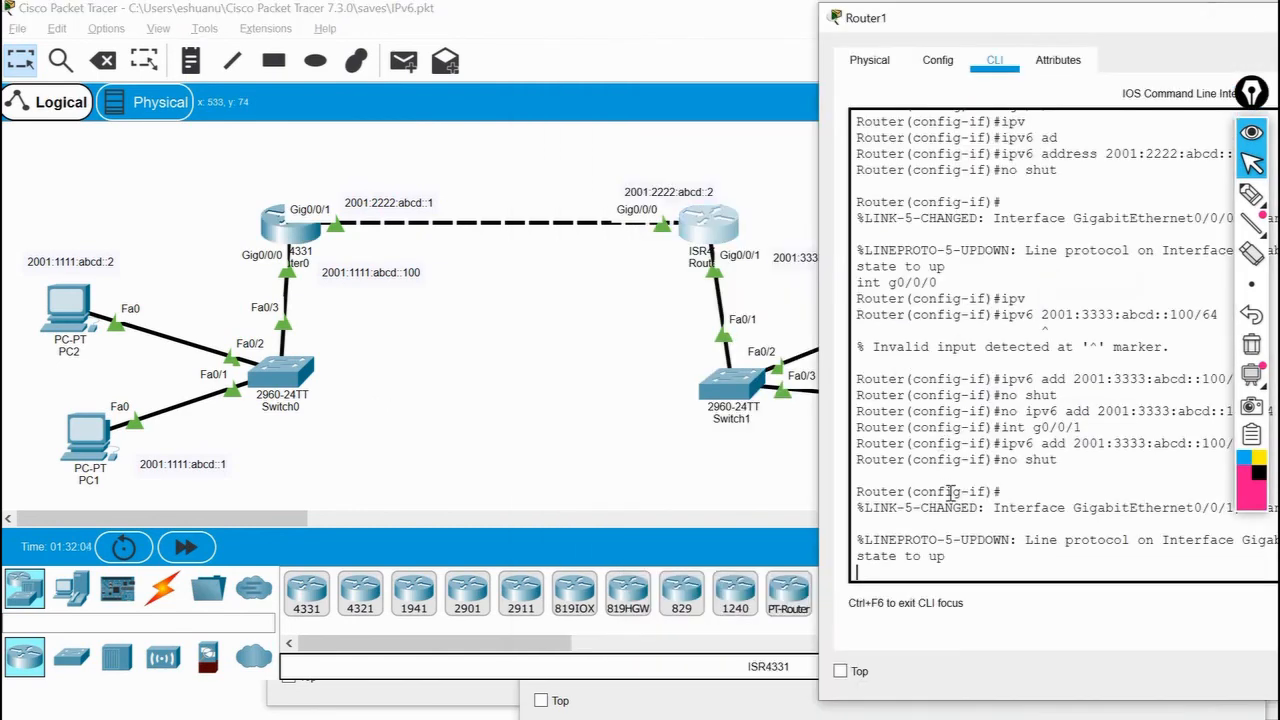
key("Return")
key("Return")
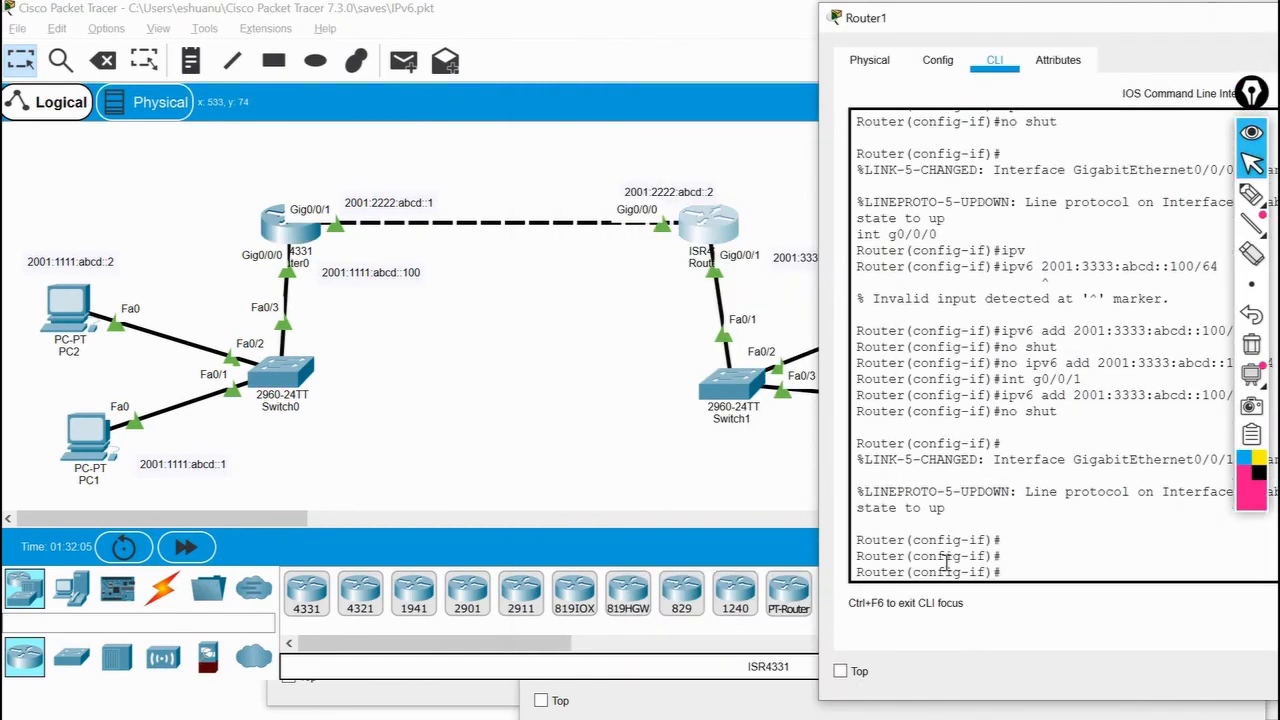
type("exit")
key("Return")
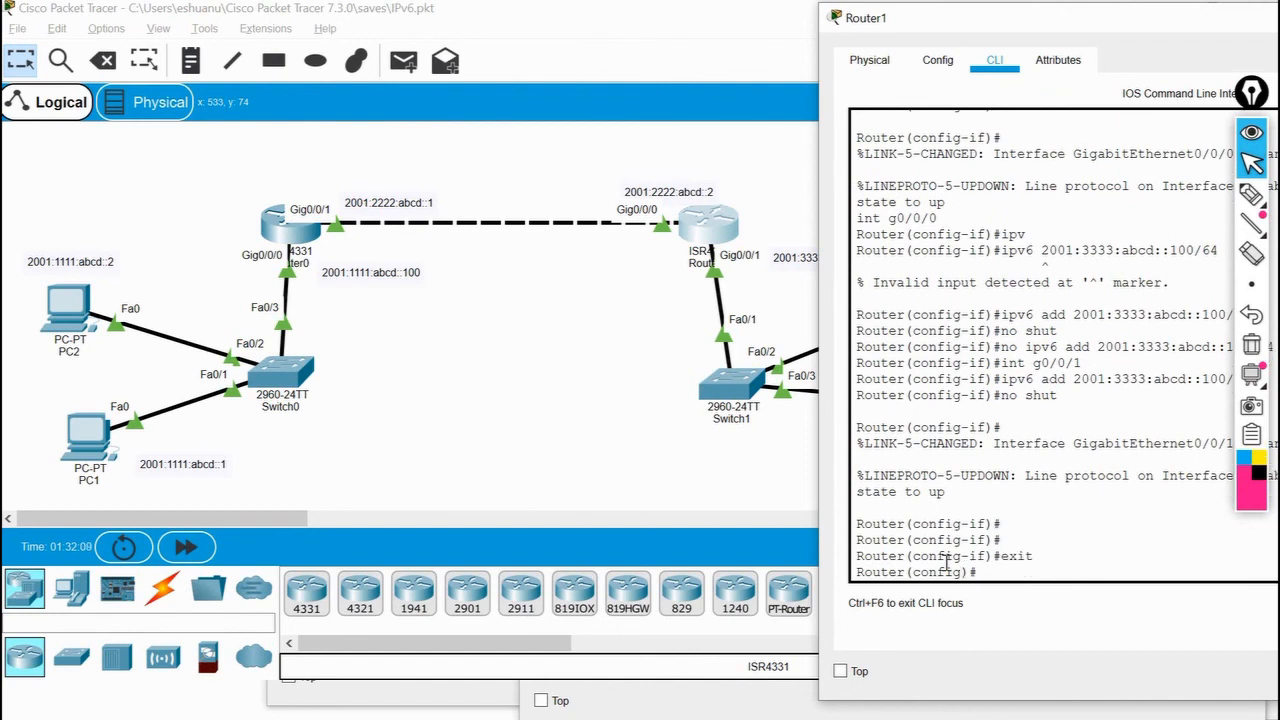
type("ipvt")
key("Tab")
key("BackSpace")
key("Tab")
type("rout")
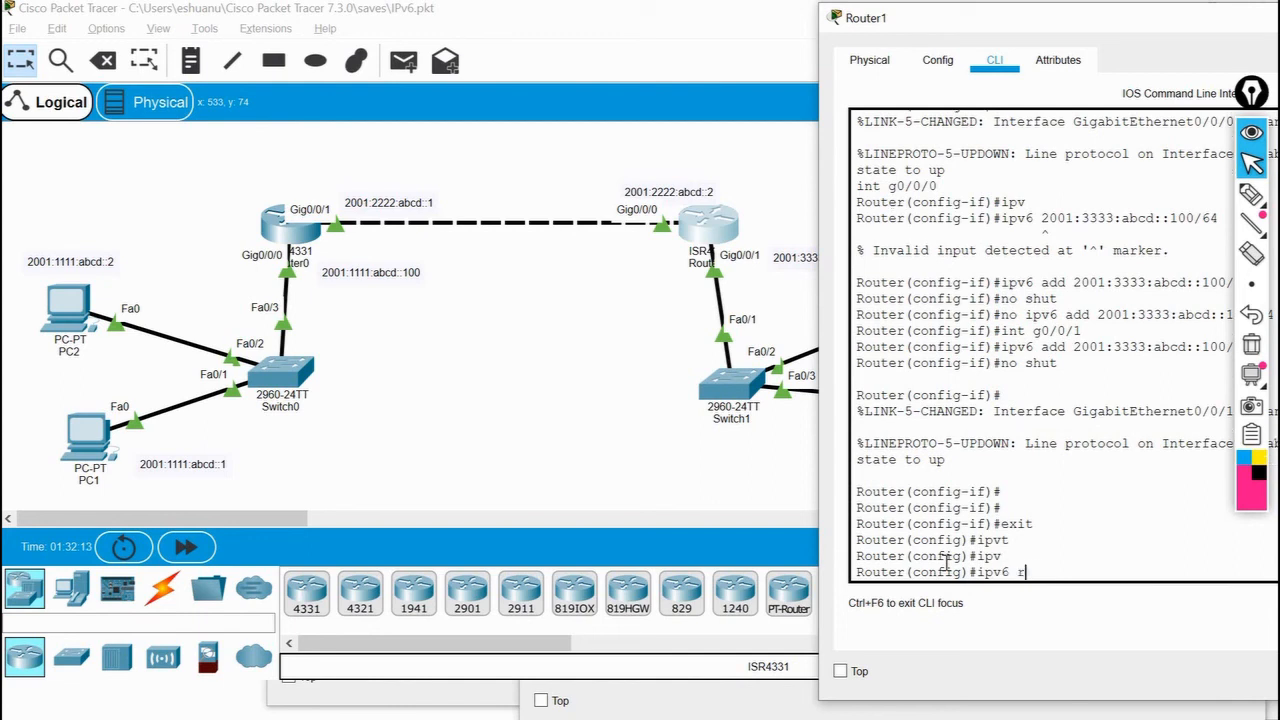
key("Tab")
key("BackSpace")
key("BackSpace")
key("BackSpace")
key("BackSpace")
key("BackSpace")
key("BackSpace")
key("BackSpace")
key("BackSpace")
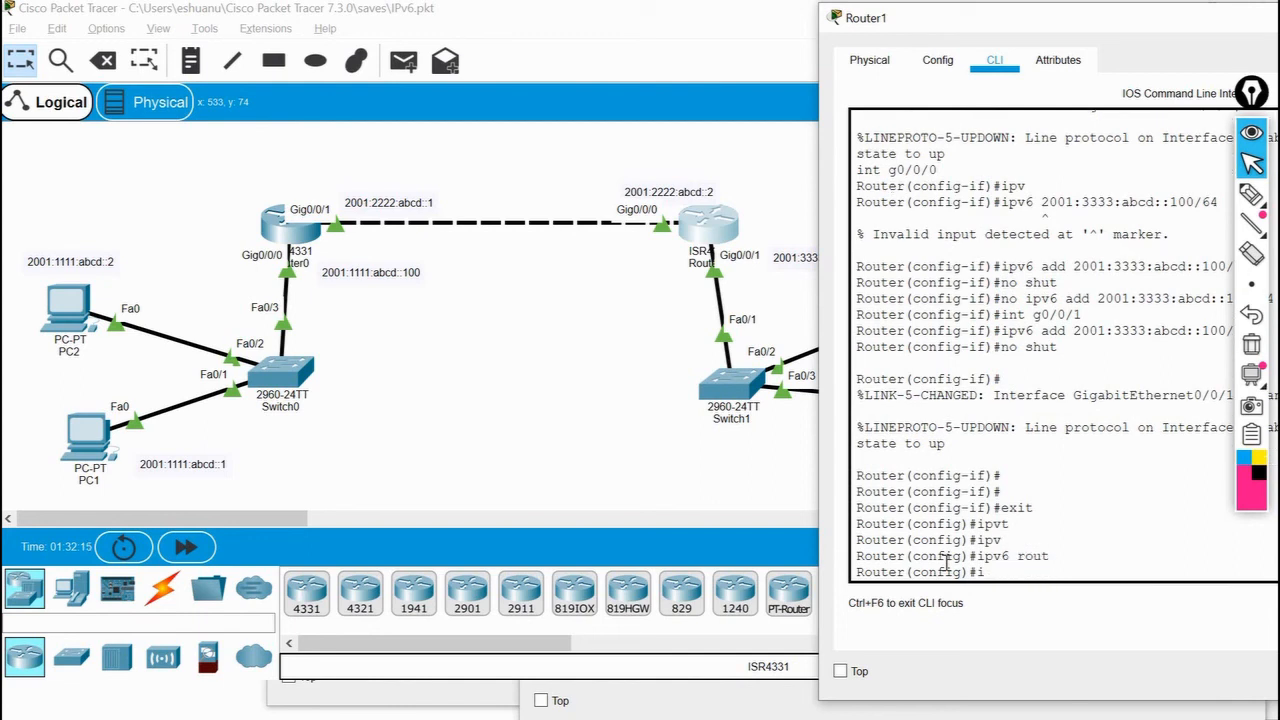
Enable IPv6 routing on Router1 with the ipv6 unicast-routing command.
type("ipv")
key("Tab")
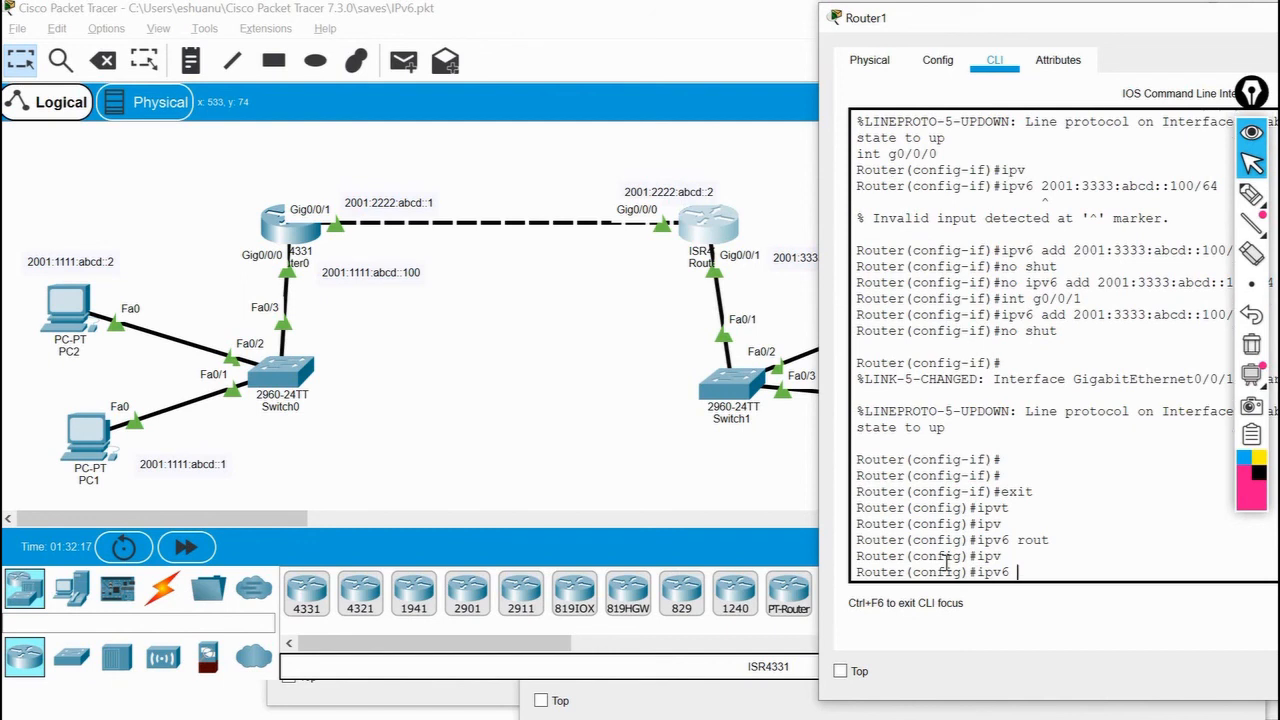
type("rou")
key("Tab")
key("Tab")
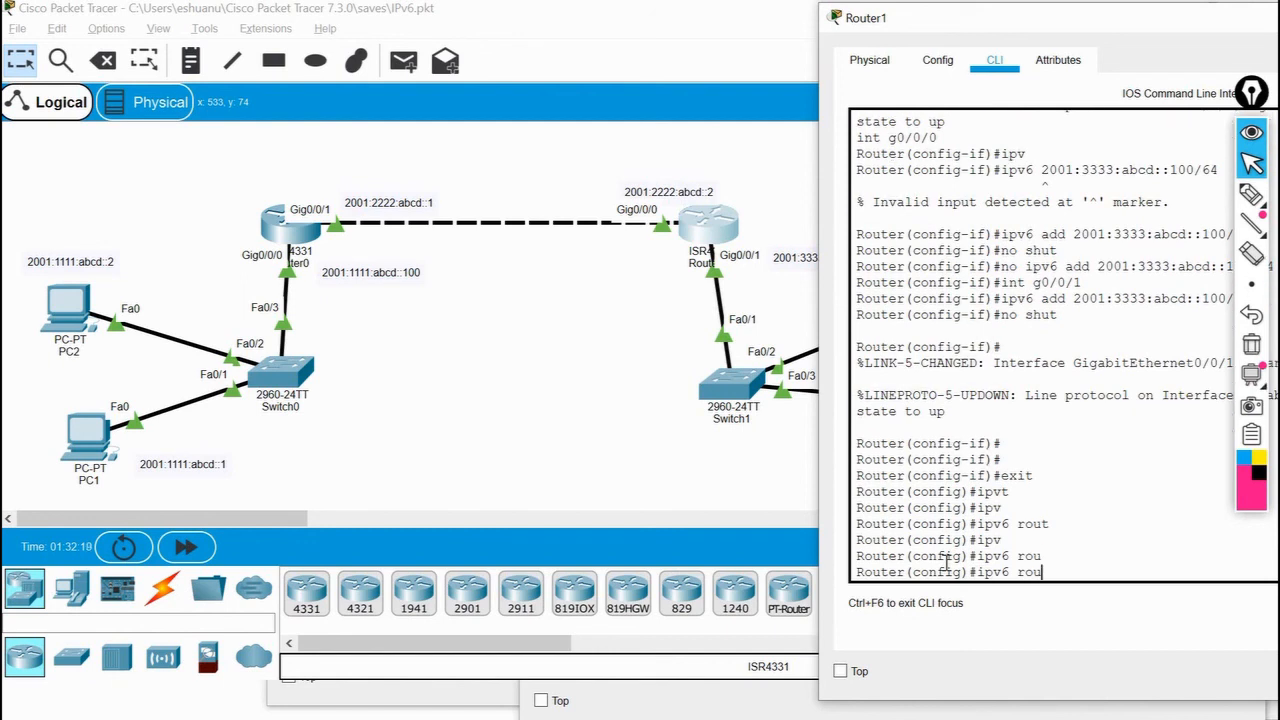
type("ut")
key("Tab")
key("BackSpace")
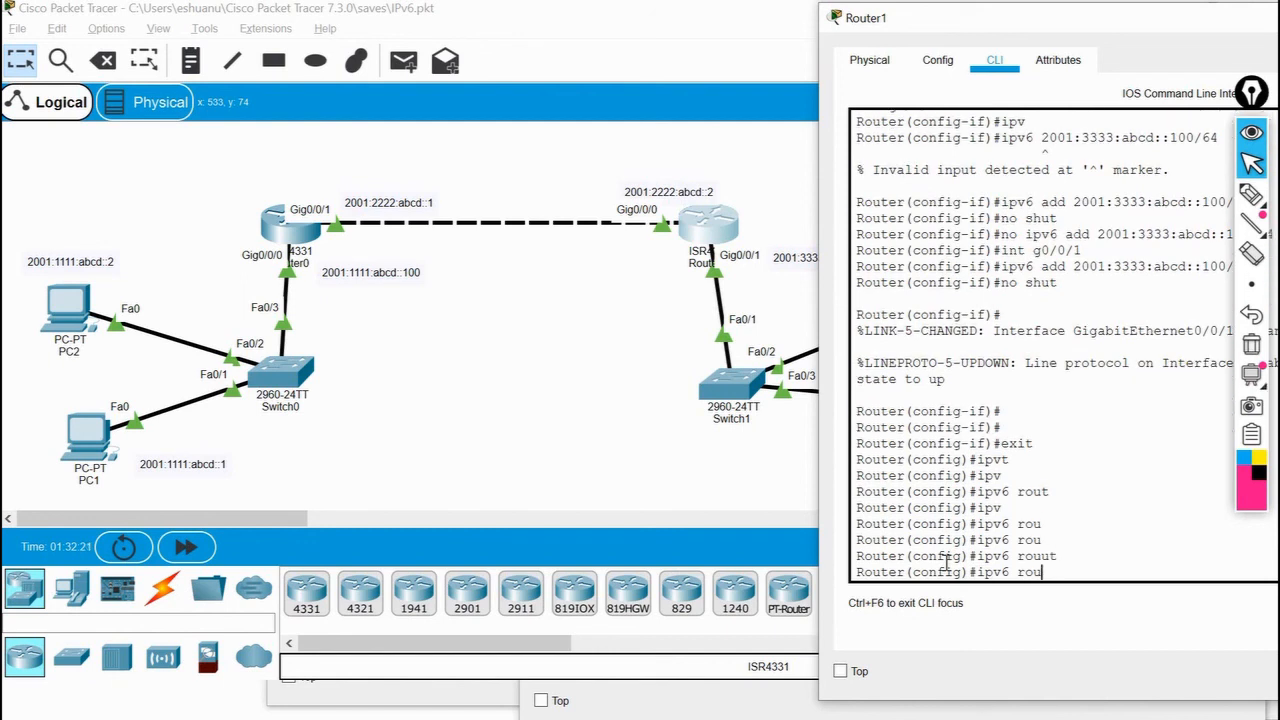
key("Tab")
type("ut")
key("Tab")
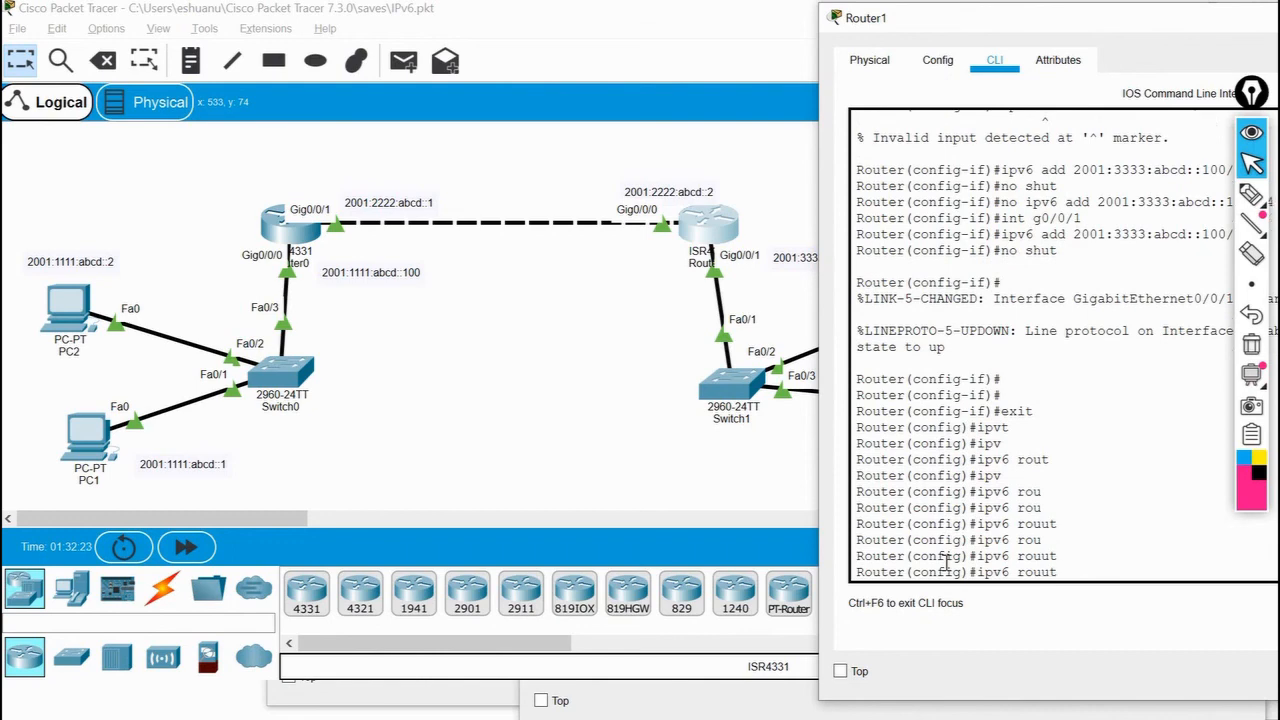
key("BackSpace")
key("BackSpace")
key("BackSpace")
key("BackSpace")
key("BackSpace")
type("un")
key("Tab")
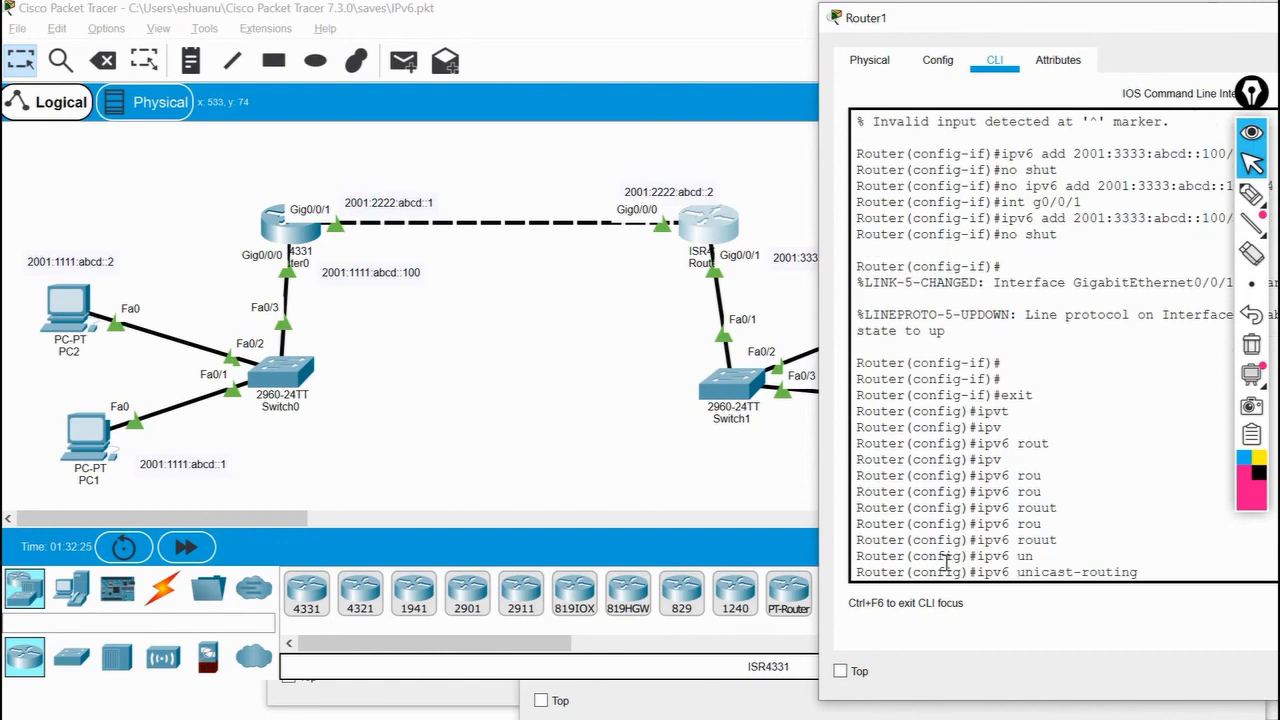
key("Return")
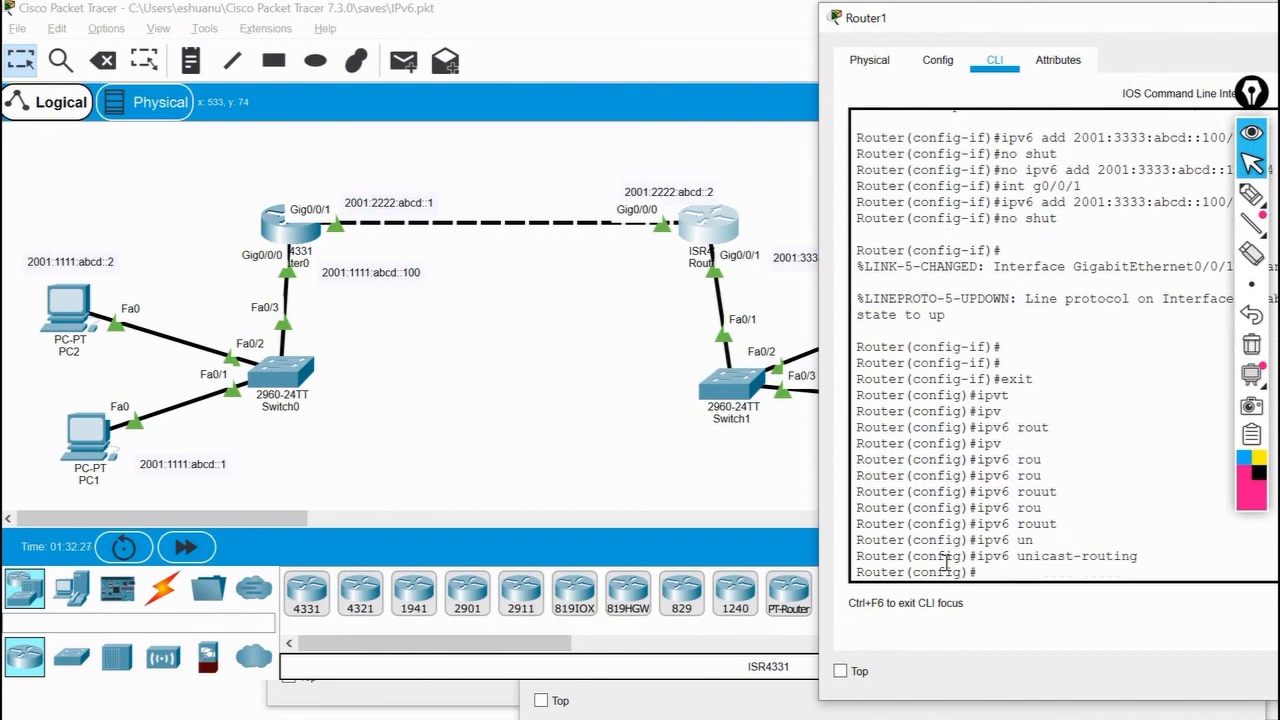
Bring Router1's window fully into view and enter its EIGRP configuration with ipv6 router eigrp 100.
left_click_drag(1081, 19, 770, 16)
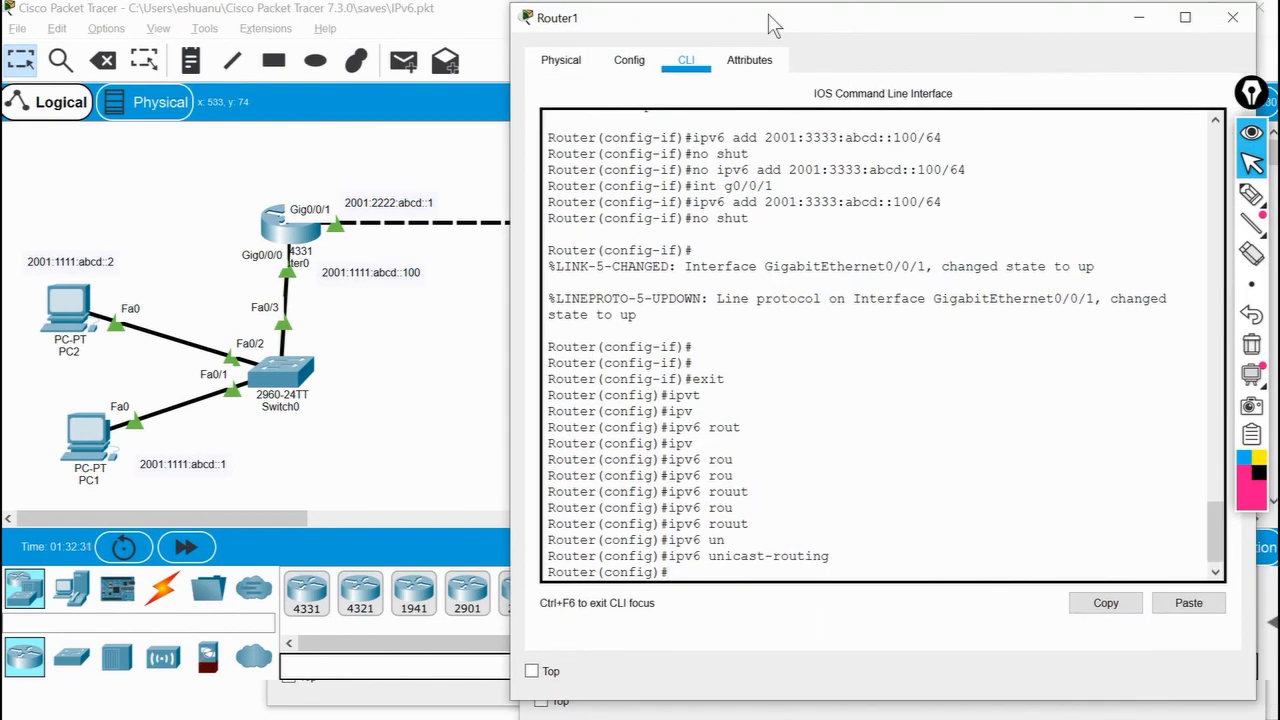
type("ipv6 ei")
key("Tab")
type("grp")
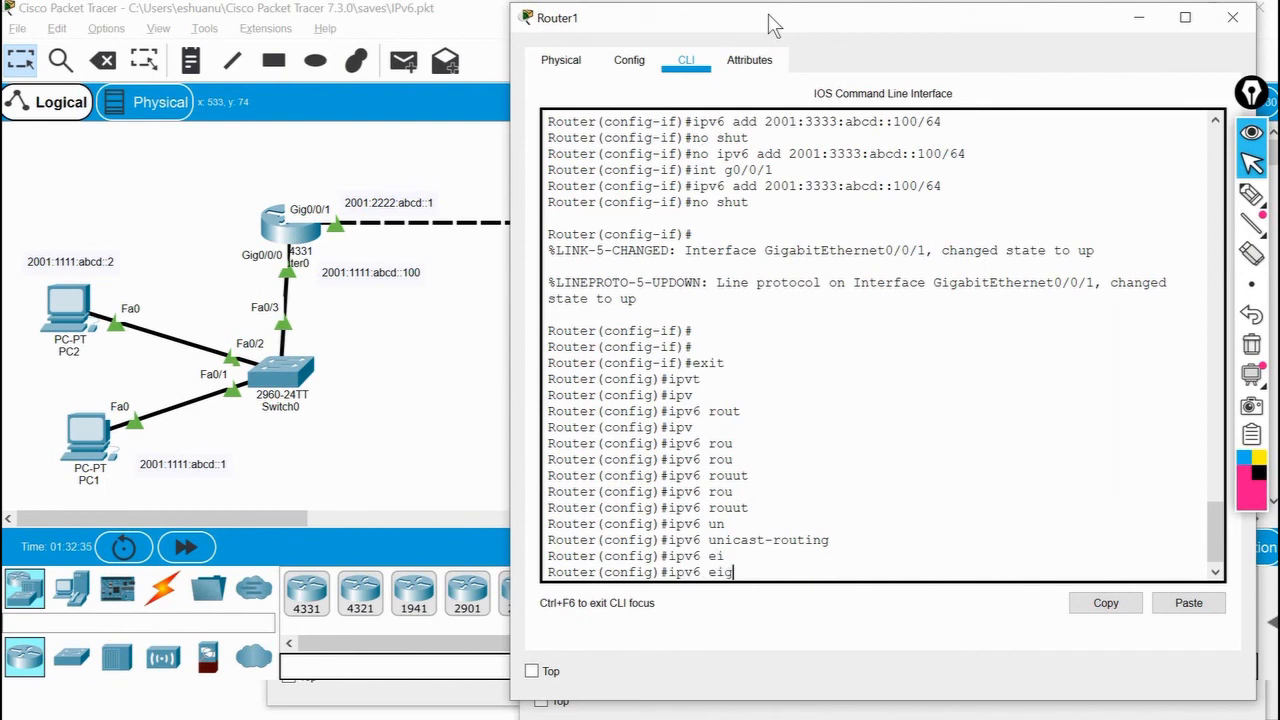
key("BackSpace")
key("BackSpace")
key("BackSpace")
key("BackSpace")
key("BackSpace")
type("rou")
type("ter")
type(" eifr")
key("BackSpace")
type("grp 100")
key("Return")
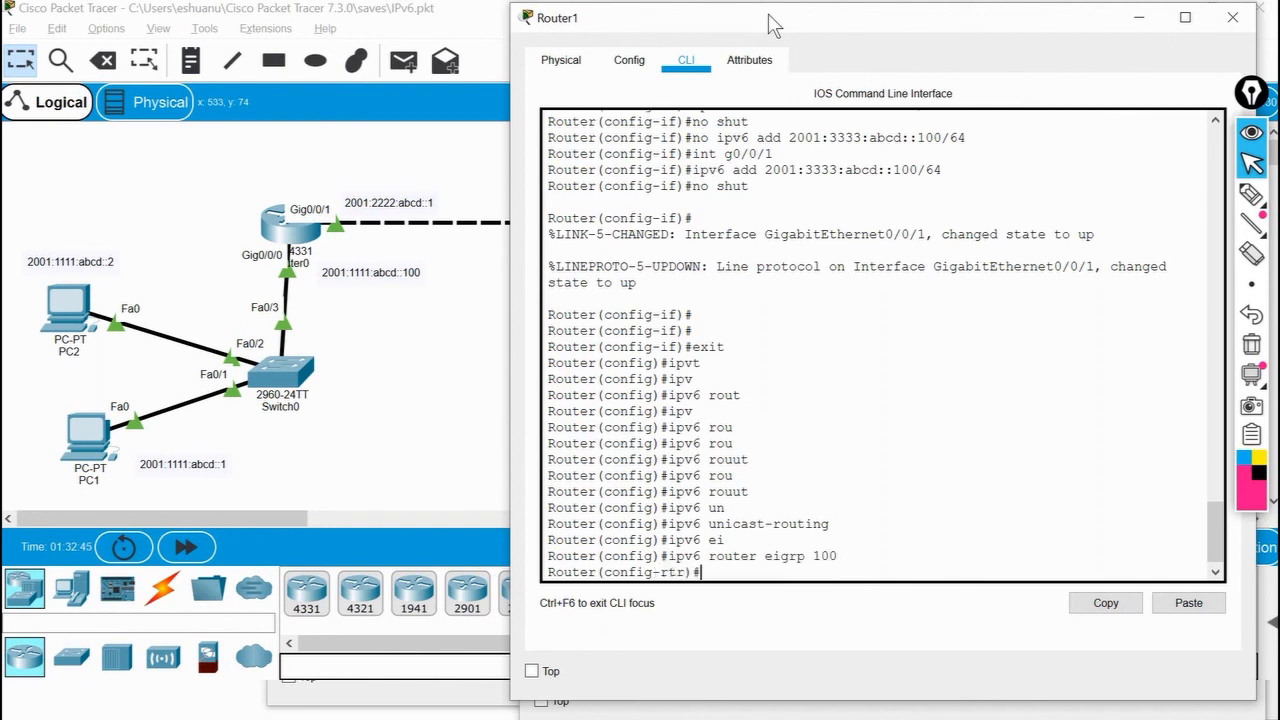
type("rou")
key("Tab")
key("BackSpace")
key("BackSpace")
key("BackSpace")
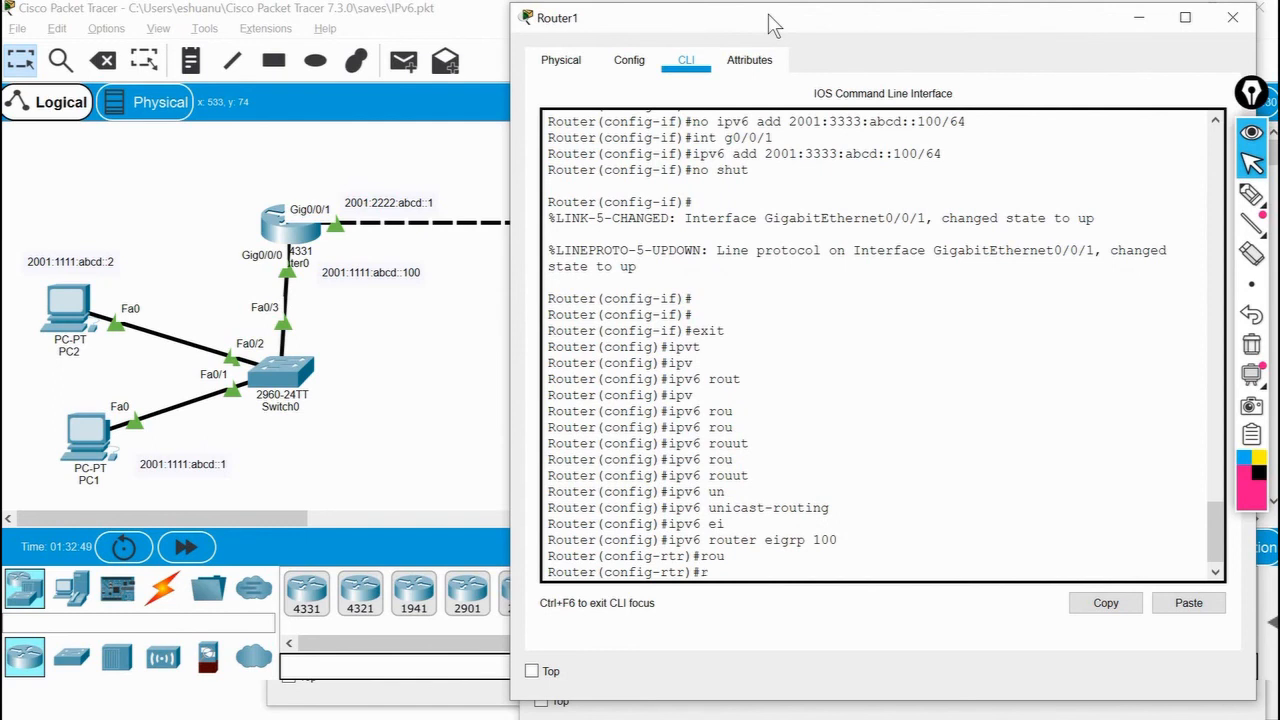
Set Router1's EIGRP router ID to 2.2.2.2.
type("eigrp rout")
key("Tab")
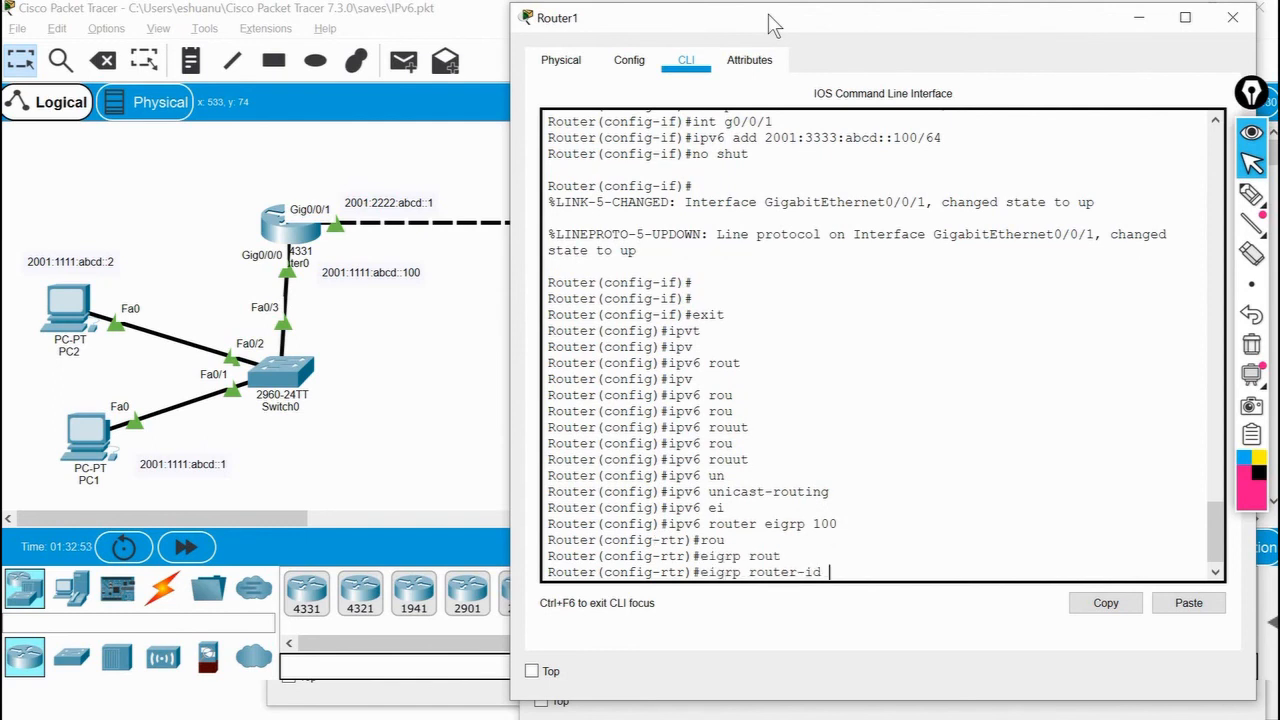
type("2.2.2.2")
key("Return")
Activate Router1's EIGRP process with no shut and exit router configuration mode.
type("no shut")
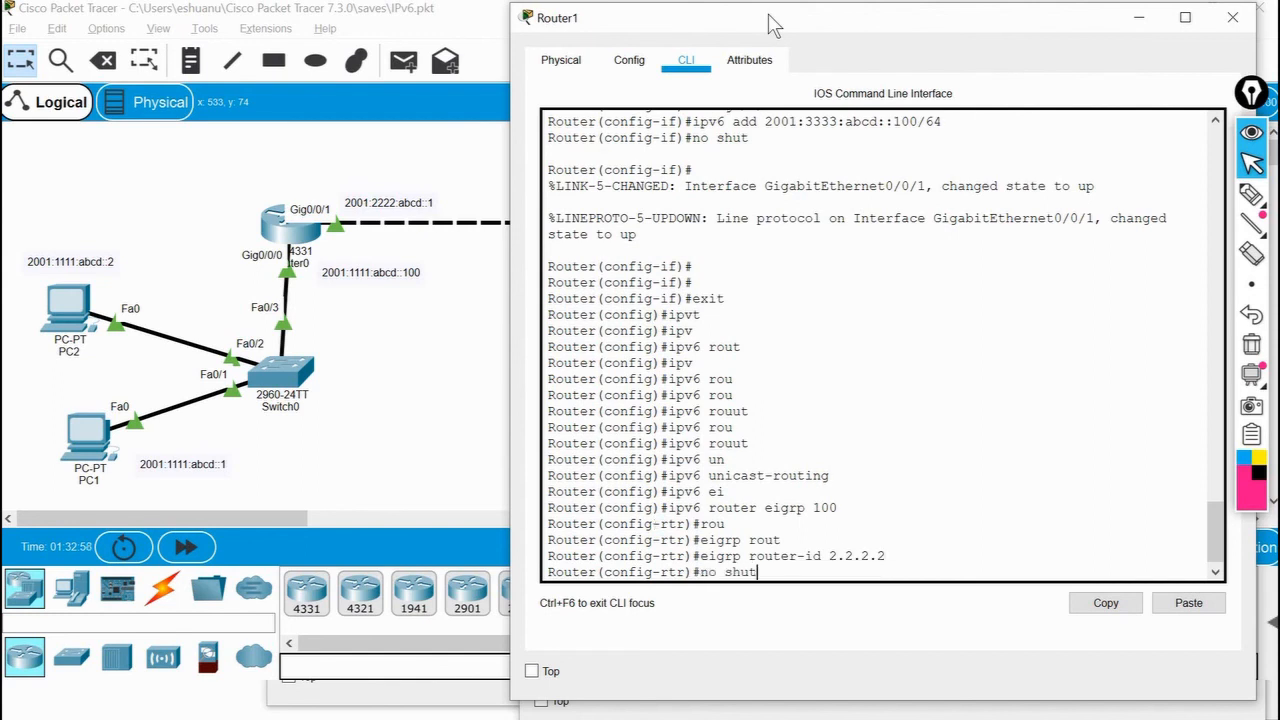
key("Return")
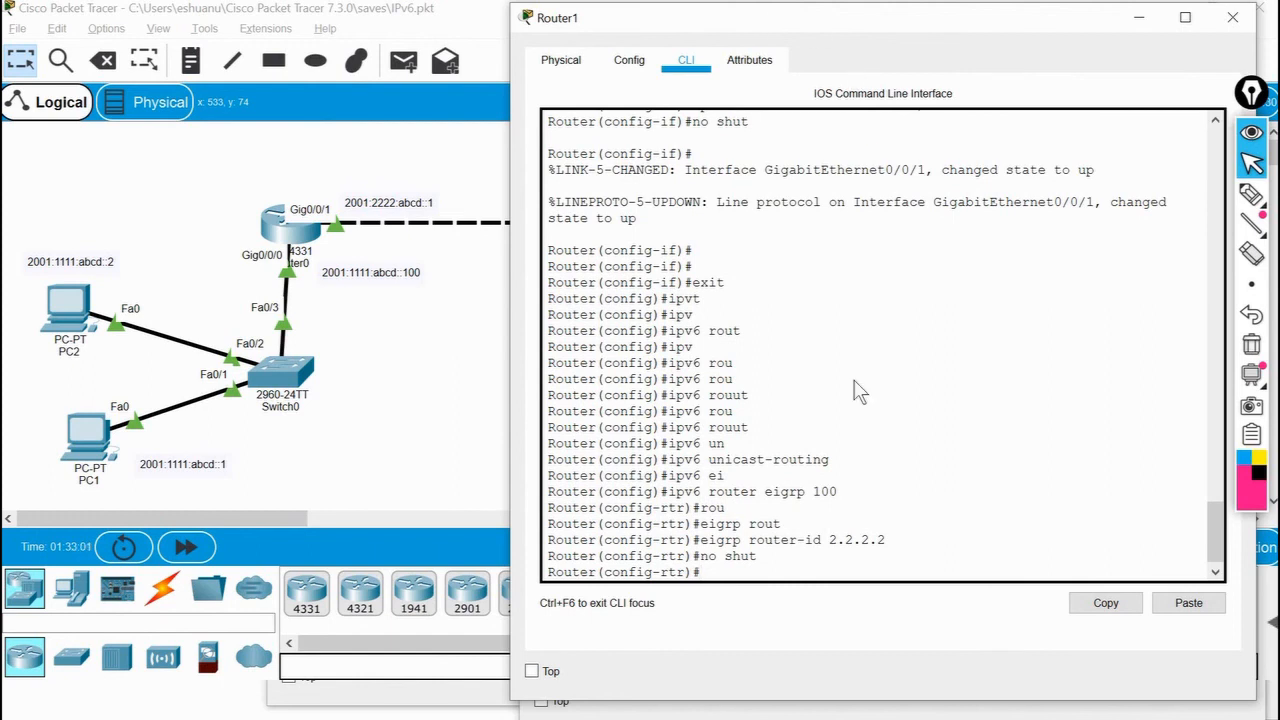
left_click_drag(761, 557, 699, 558)
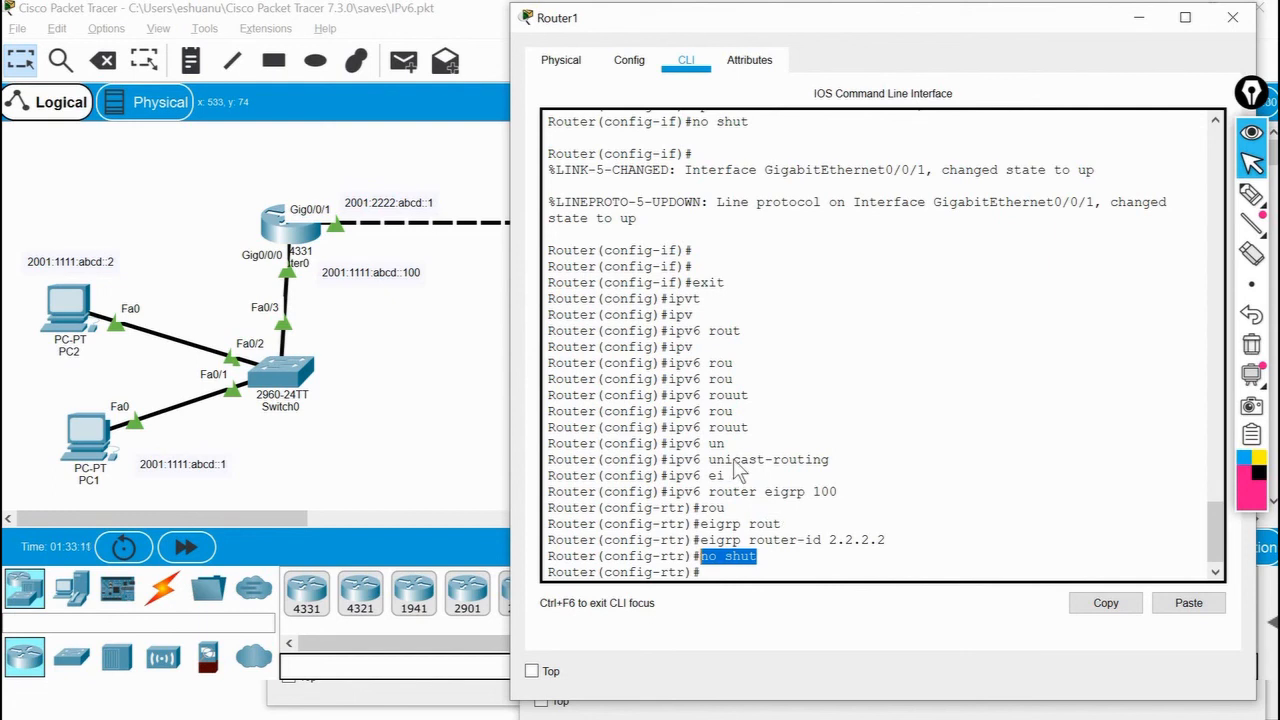
left_click(785, 575)
key("Return")
key("Return")
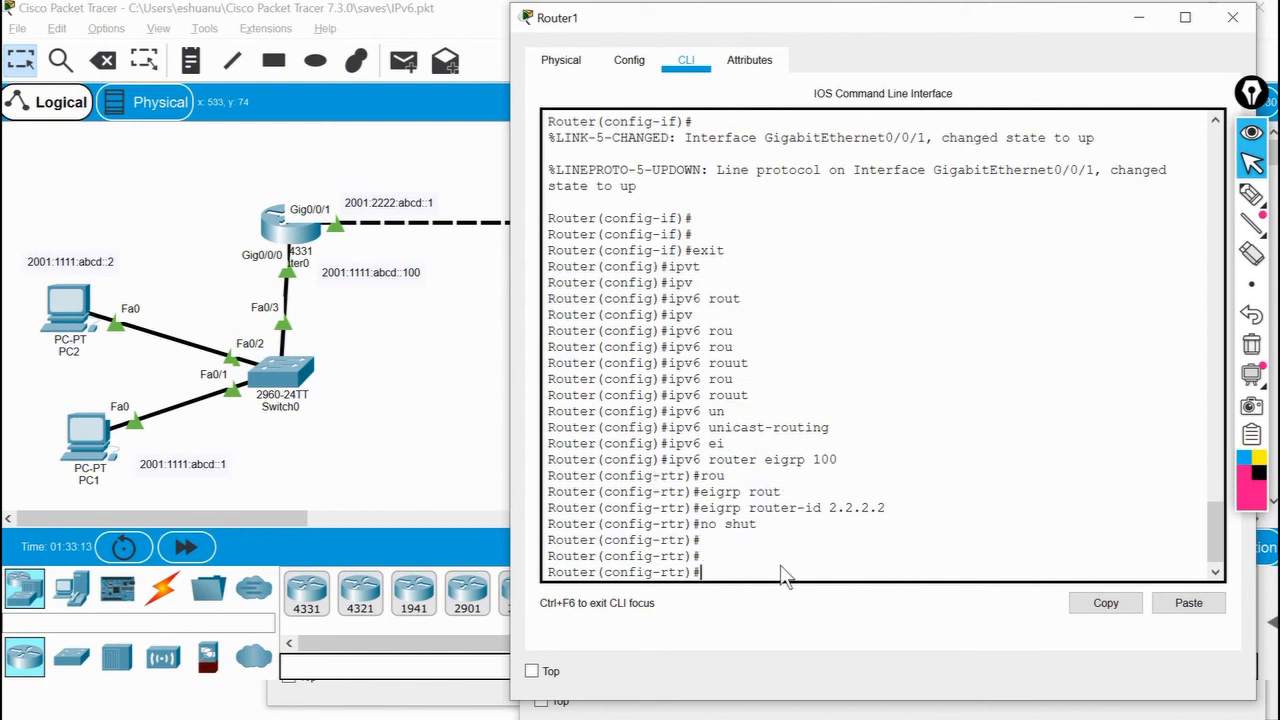
type("exit")
key("Return")
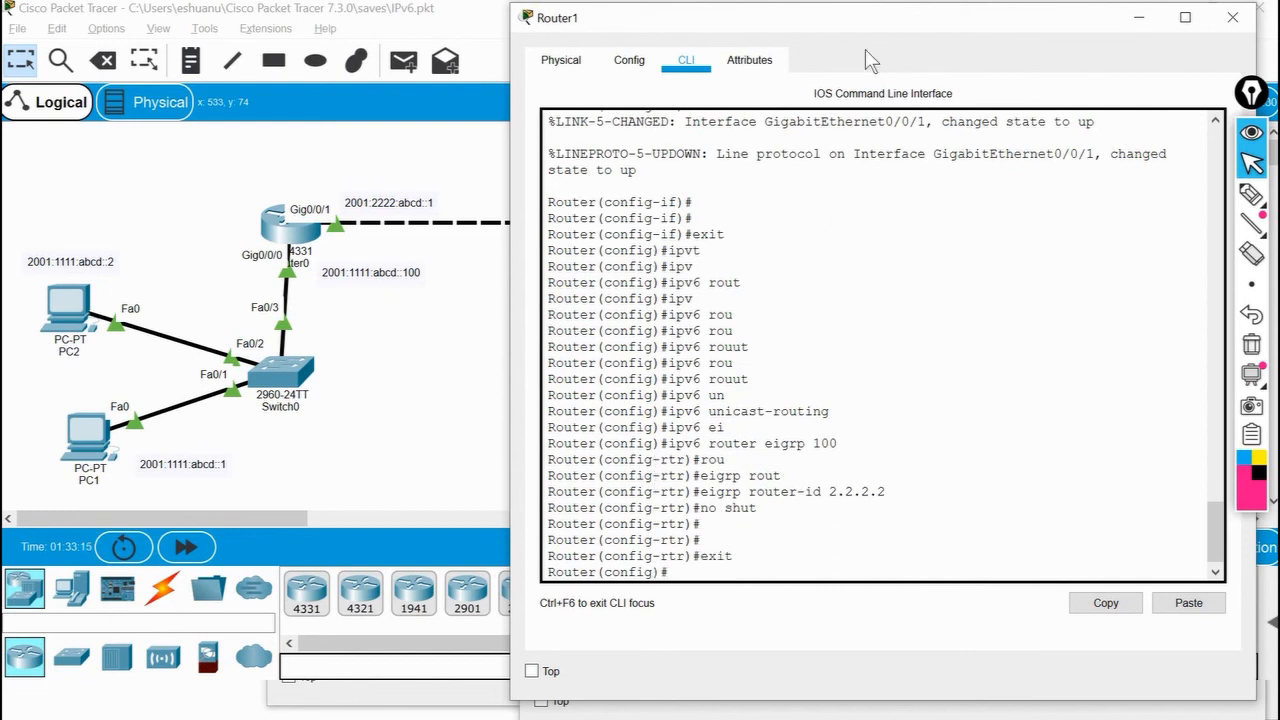
Enable IPv6 EIGRP 100 on Router1's g0/0/0 interface.
type("int g0/0/0")
key("Return")
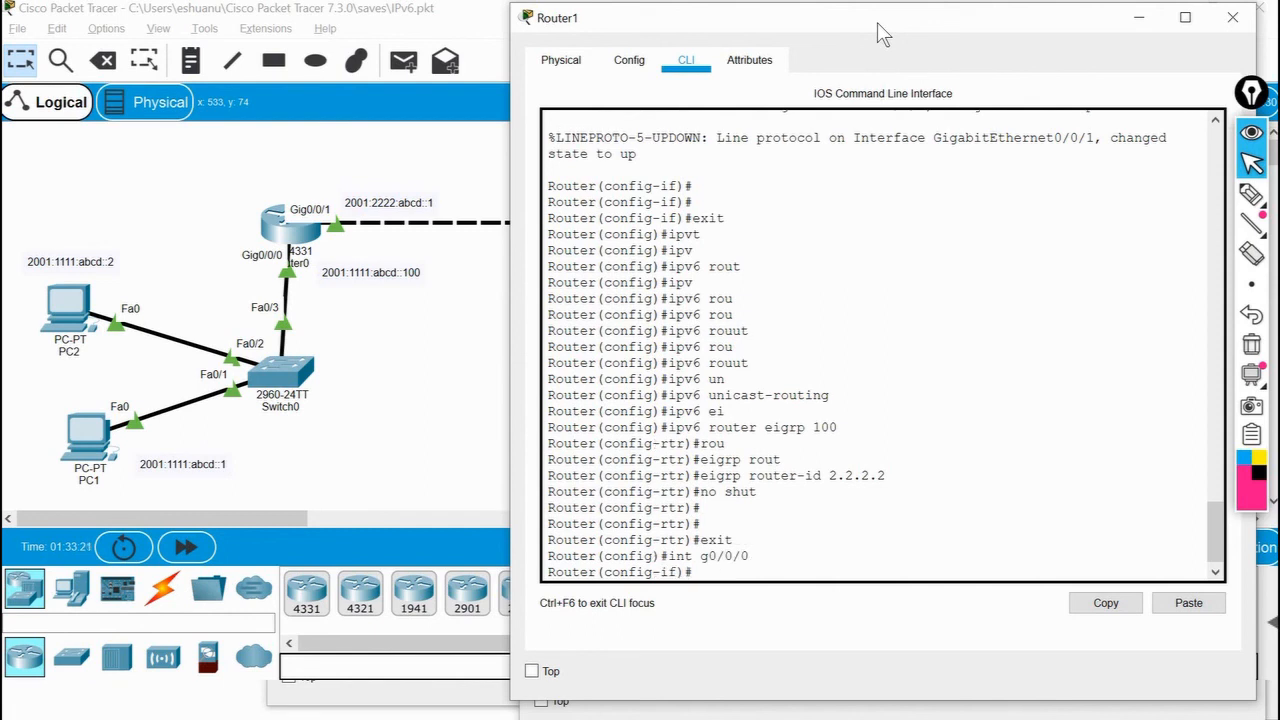
type("ipv")
key("Tab")
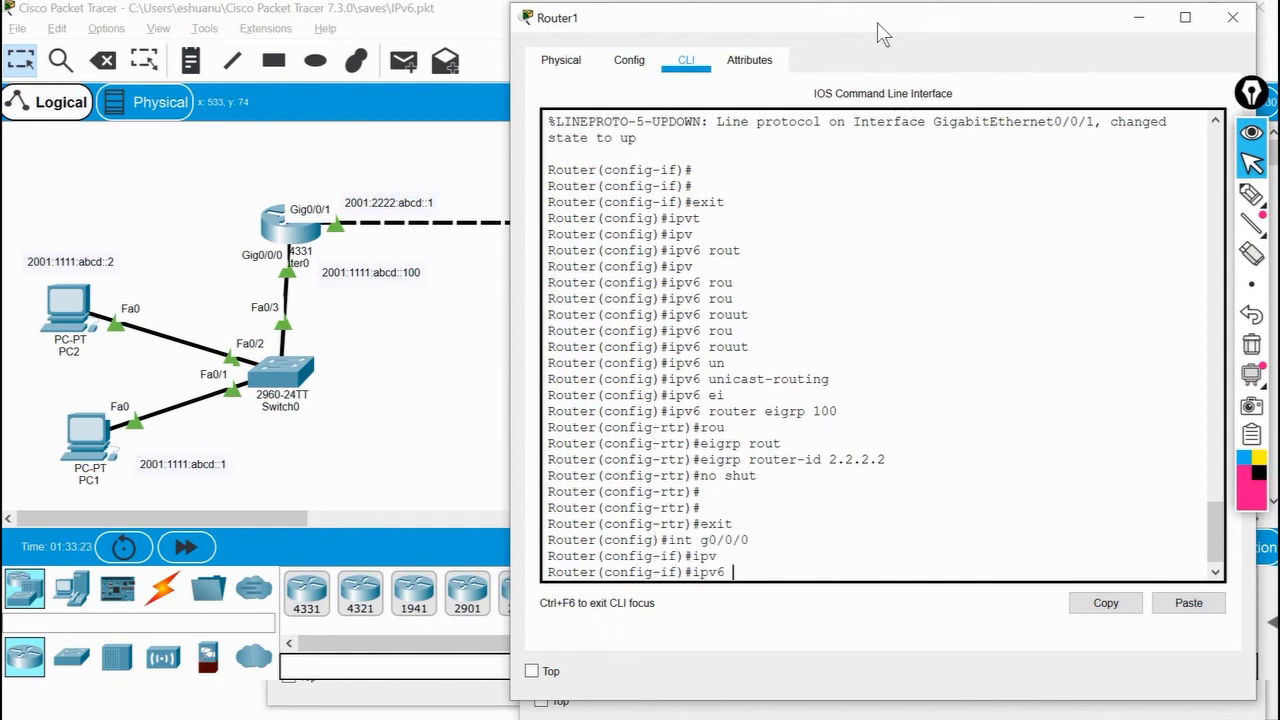
type("ei")
key("Tab")
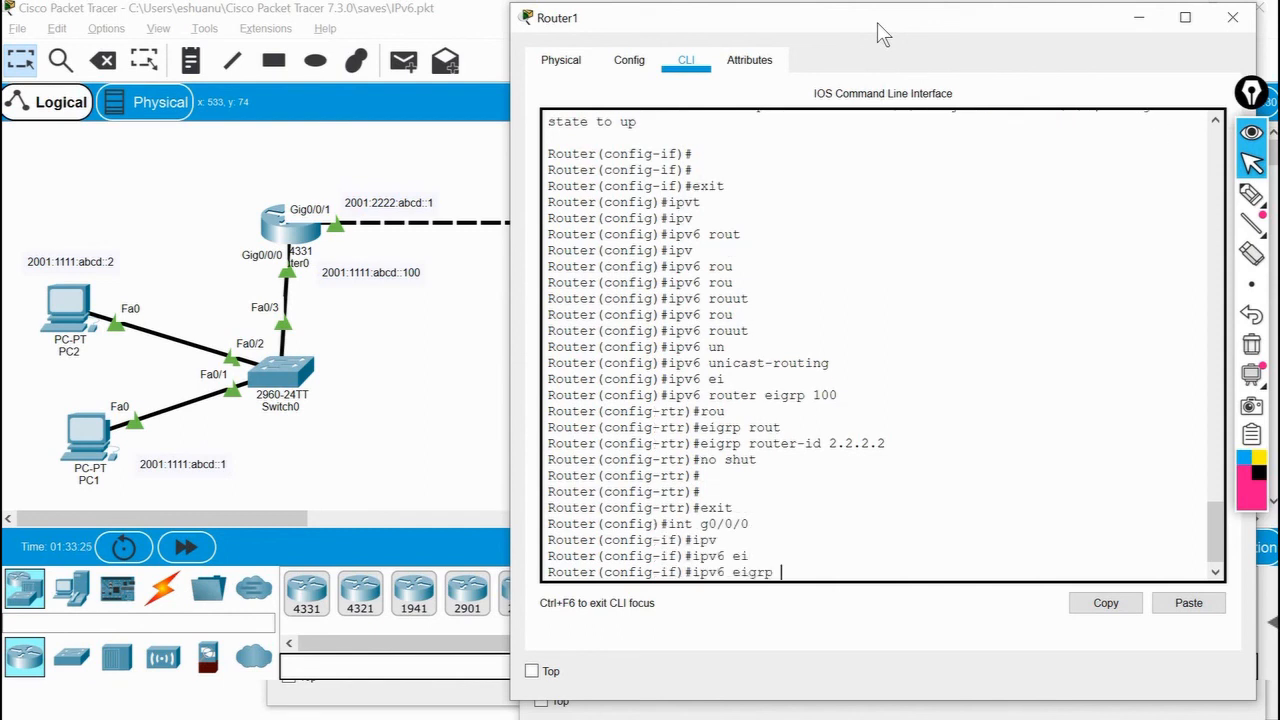
type("100")
key("Return")
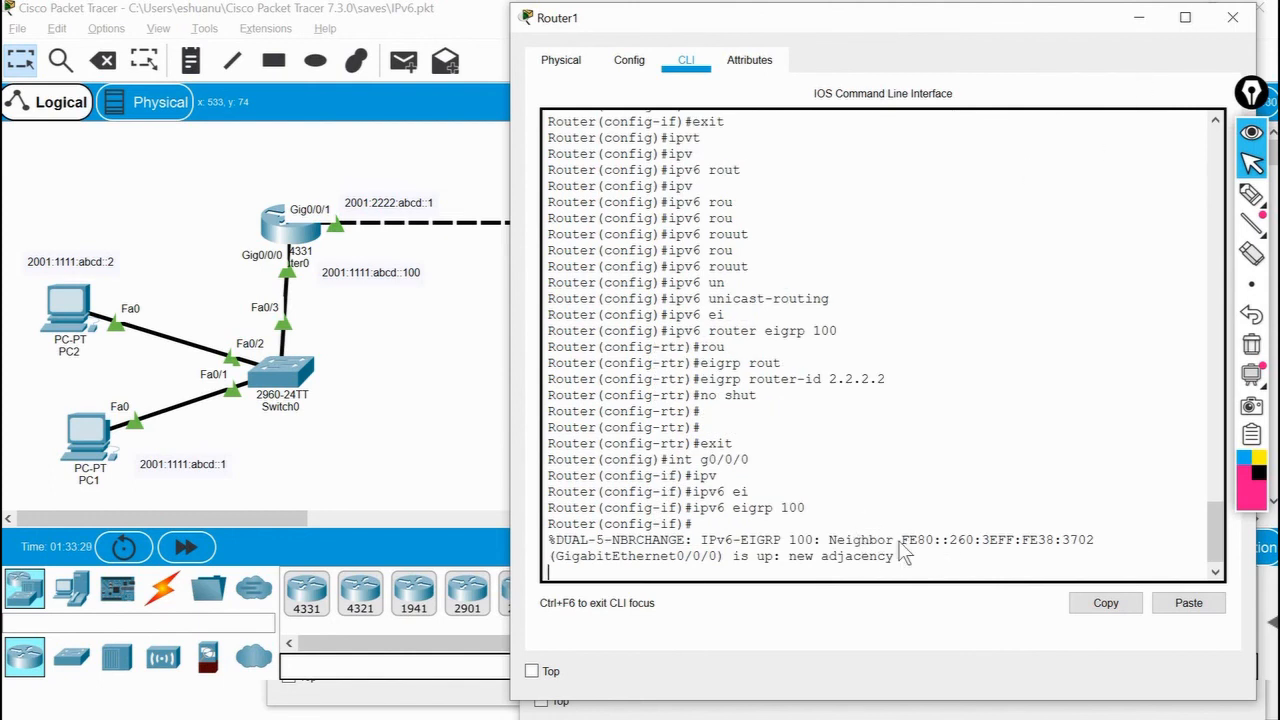
key("Return")
key("Return")
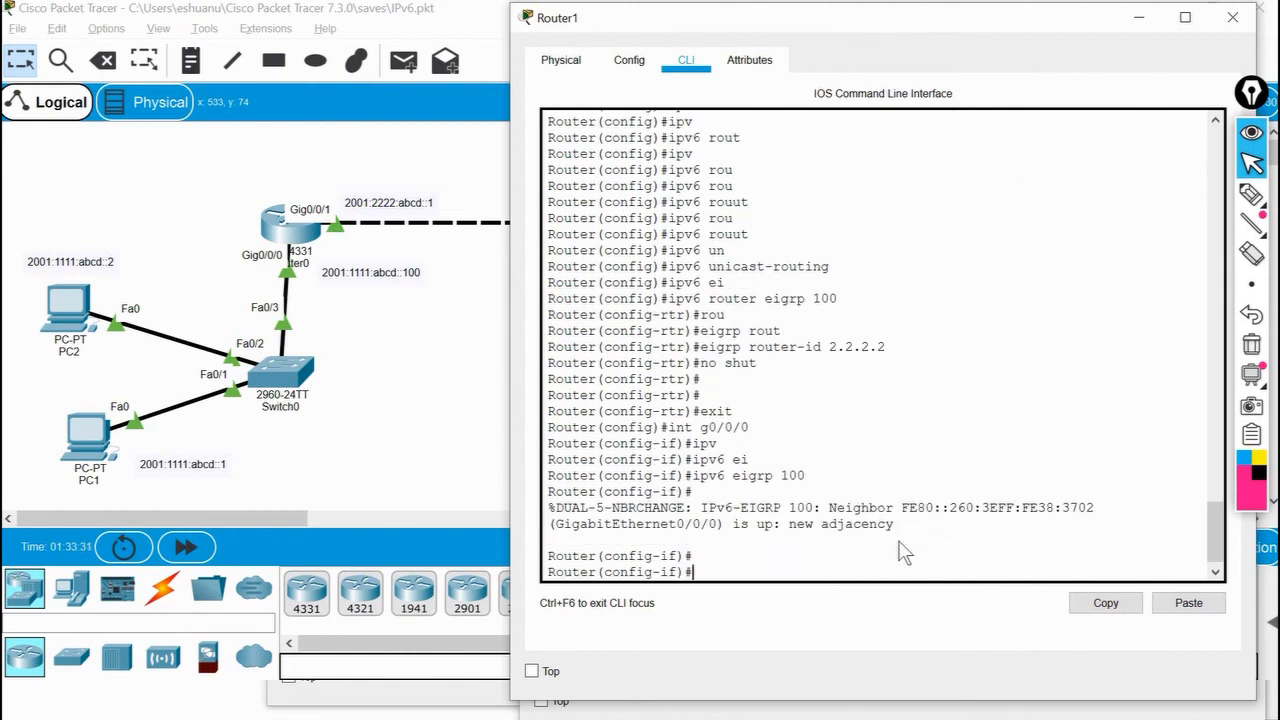
Enable IPv6 EIGRP 100 on Router1's g0/0/1 interface.
type("int g0/0/1")
key("Return")
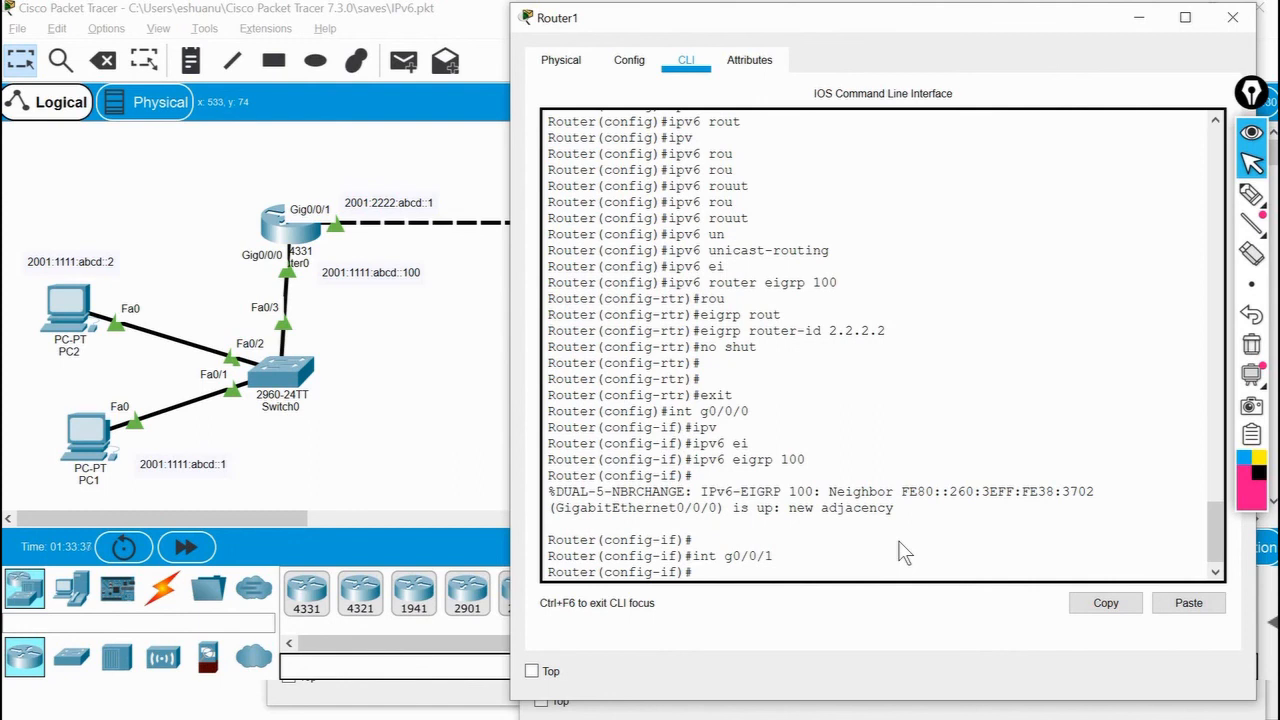
type("ipv")
key("Tab")
type("ei")
key("Tab")
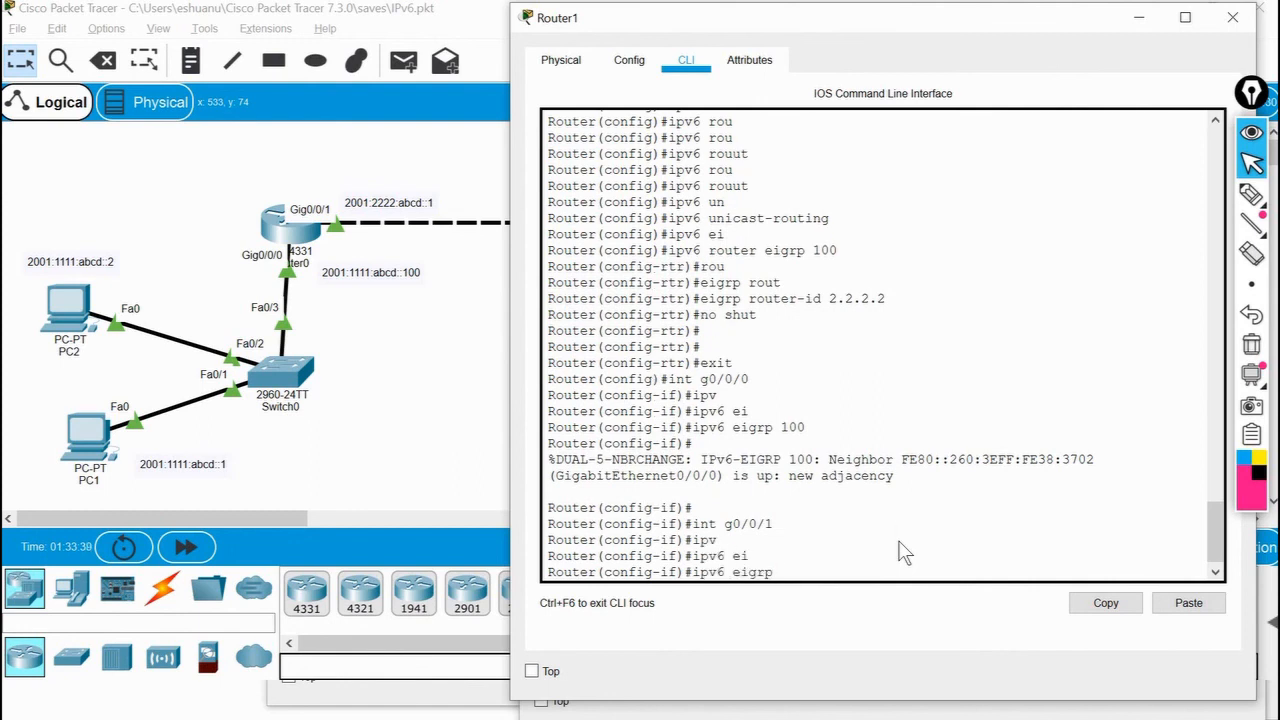
type("100")
key("Return")
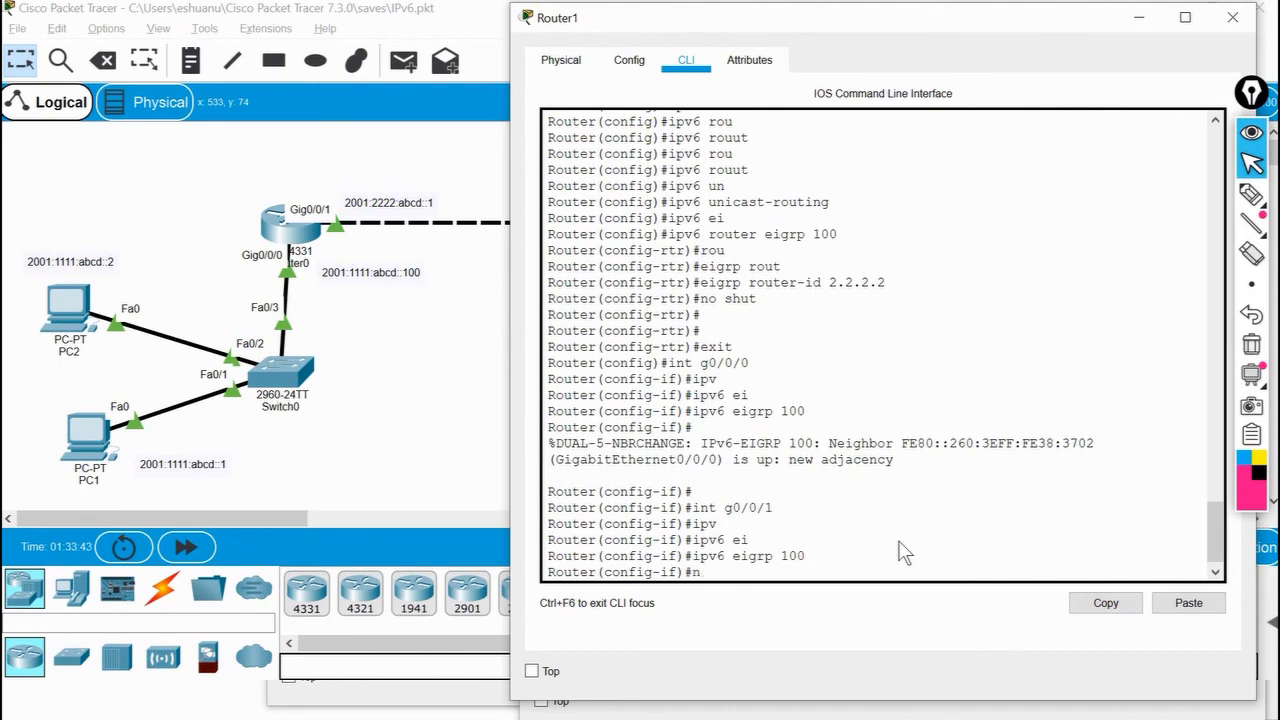
Return to PC1's command prompt and repeat the ping to Router1's address 2001:2222:abcd::2.
left_click(408, 394)
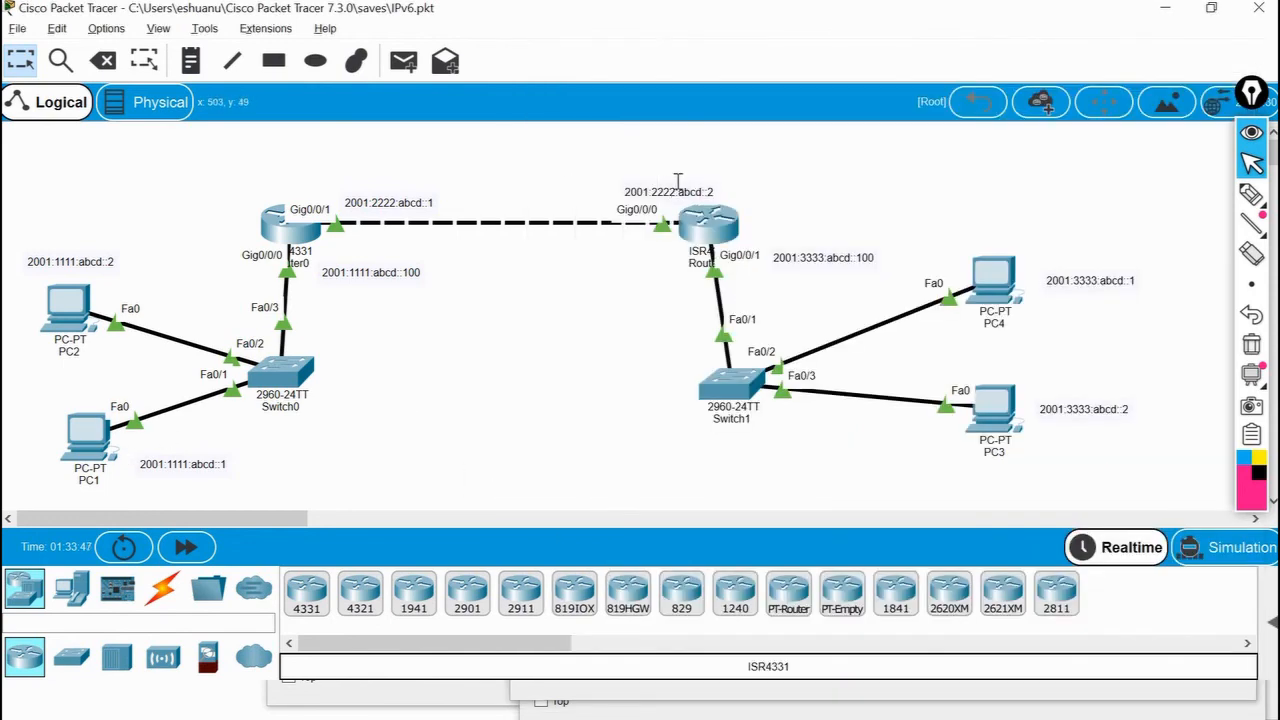
left_click(76, 432)
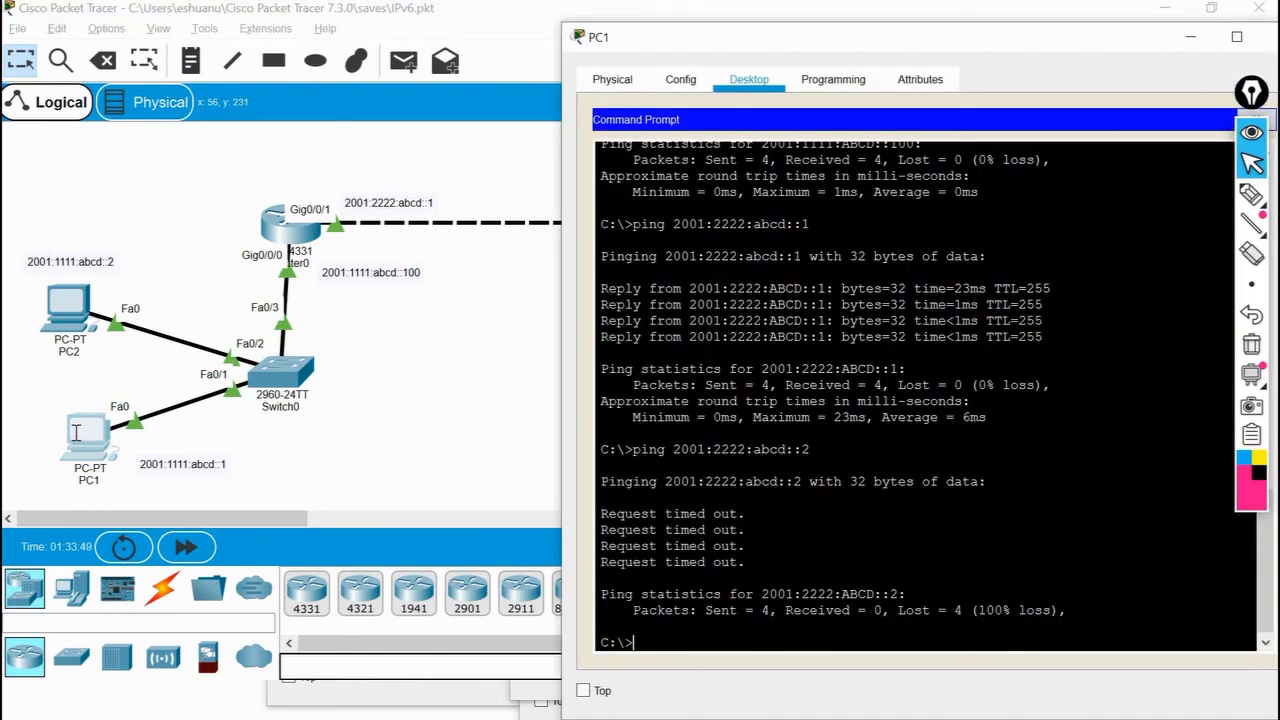
key("Up")
key("Return")
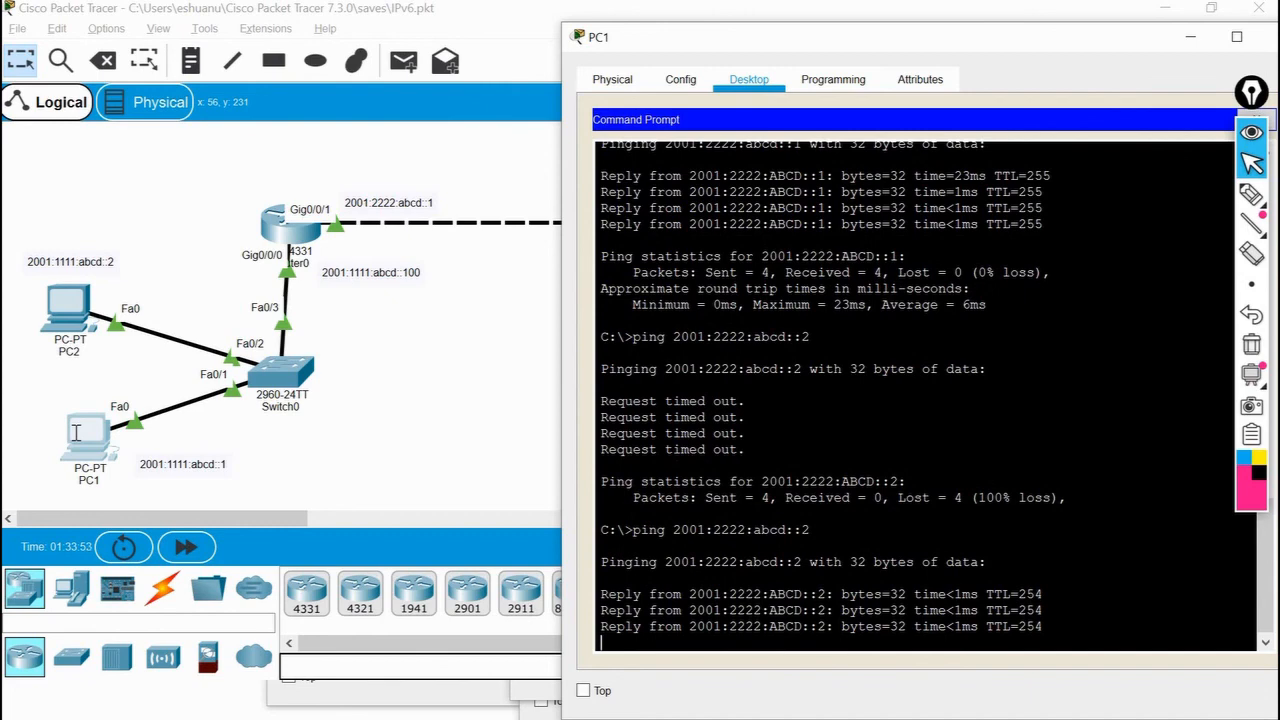
left_click(494, 413)
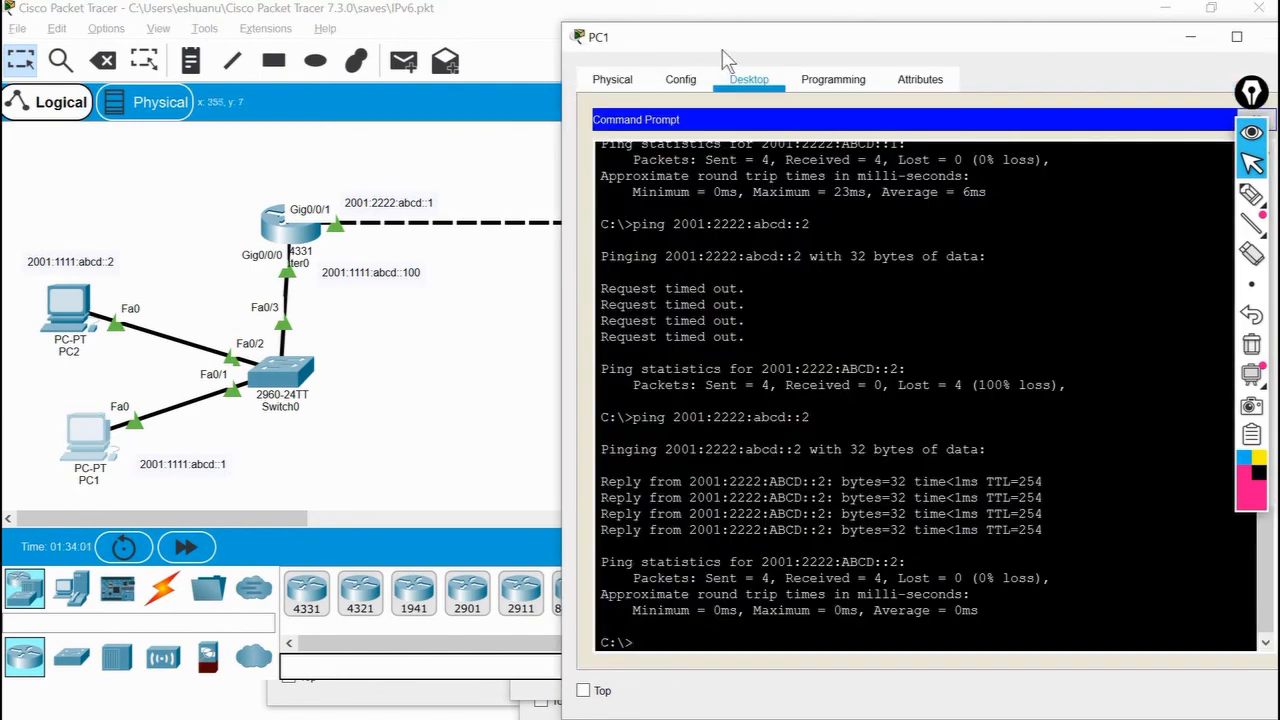
Move PC1's window clear of PC3 and PC4, ping PC3 at 2001:3333:abcd::2, and return to the topology.
left_click_drag(730, 45, 208, 22)
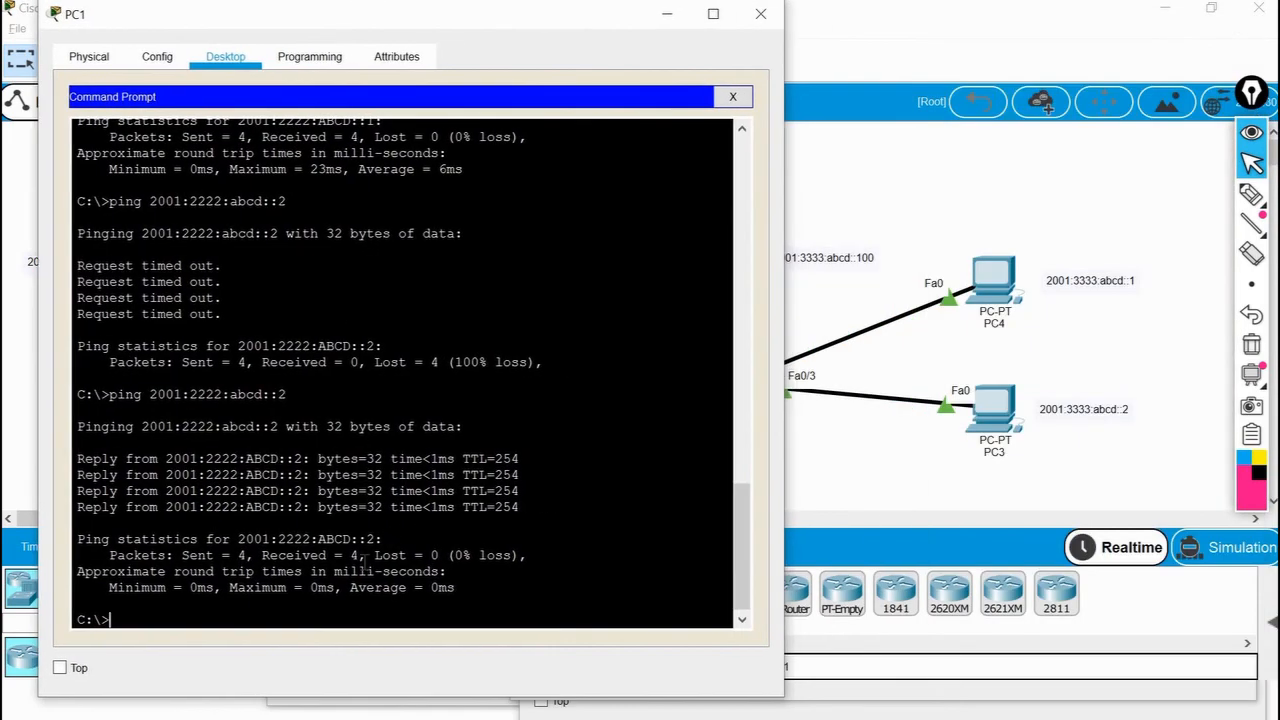
type("ping 2001:3333:abcd:")
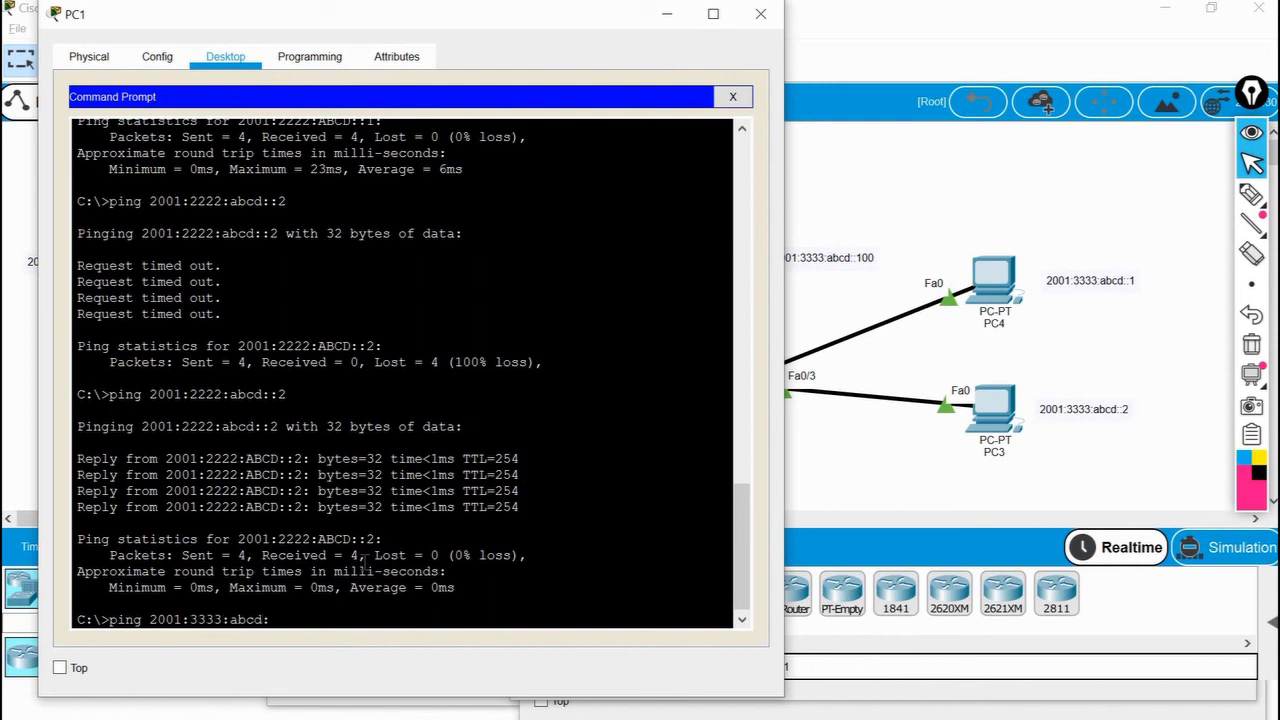
type(":2")
key("Return")
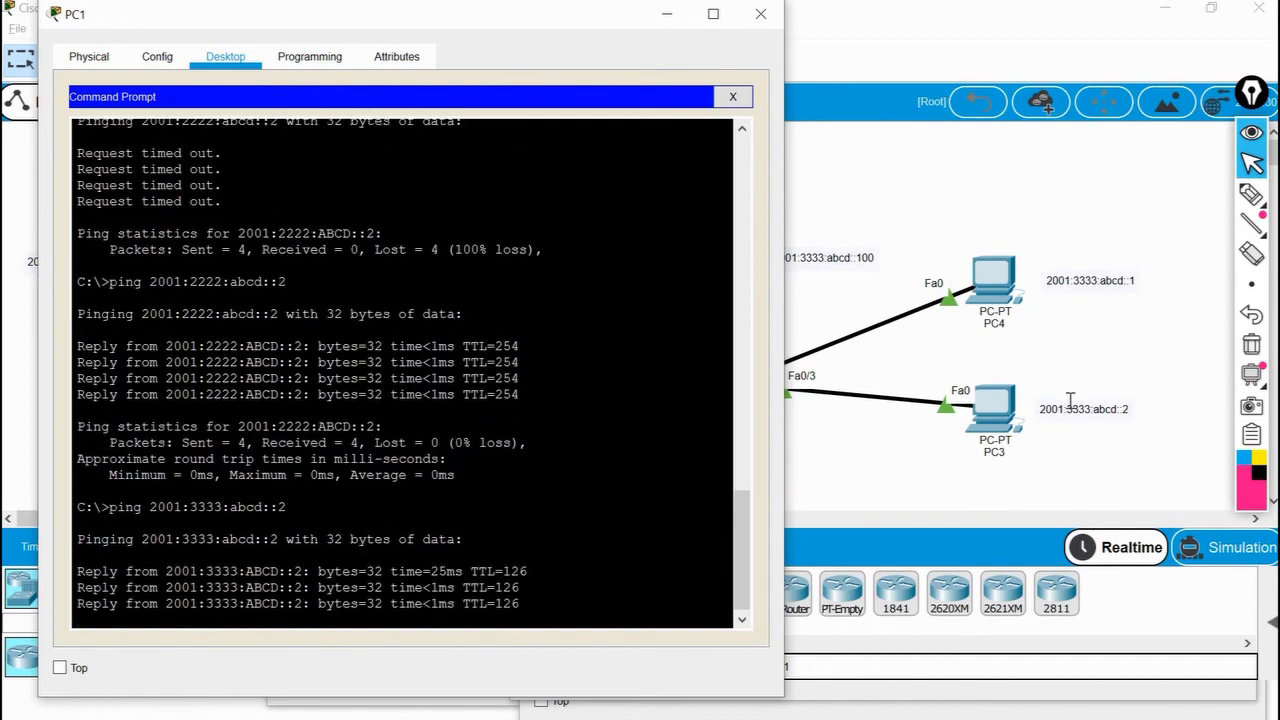
left_click(832, 492)
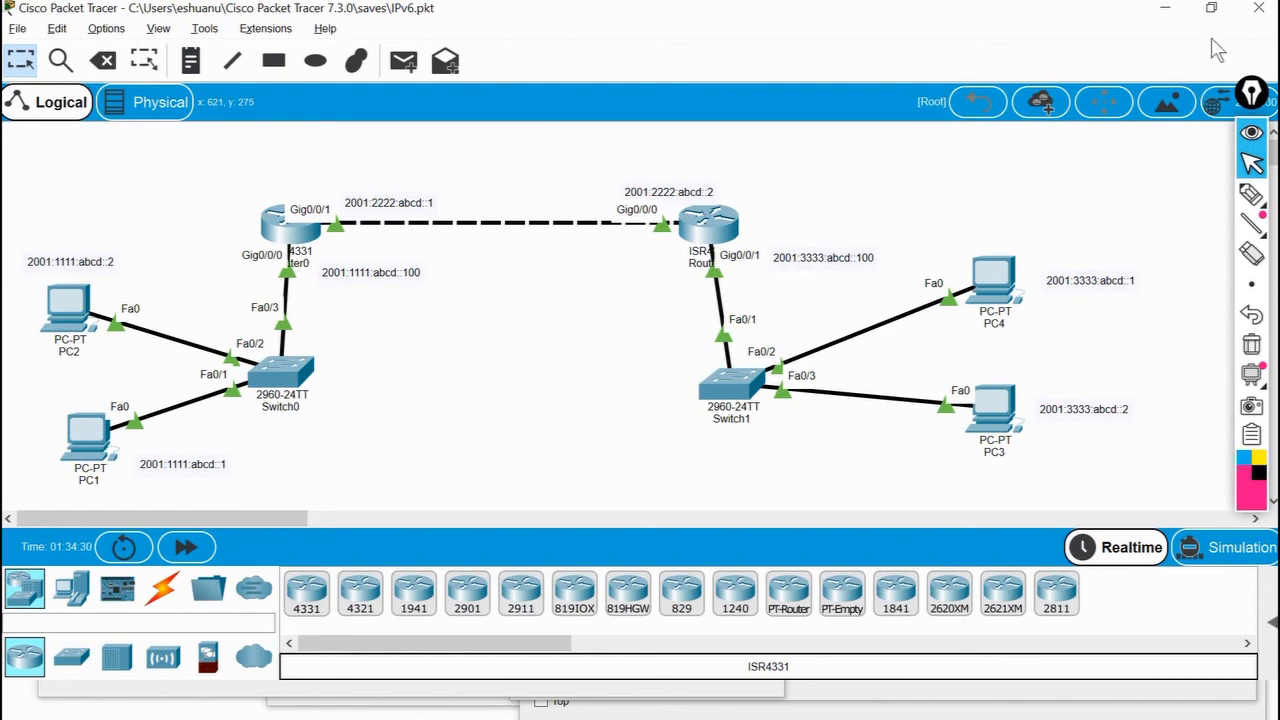
Minimize the main Packet Tracer window and switch to the Chrome browser.
left_click(1165, 9)
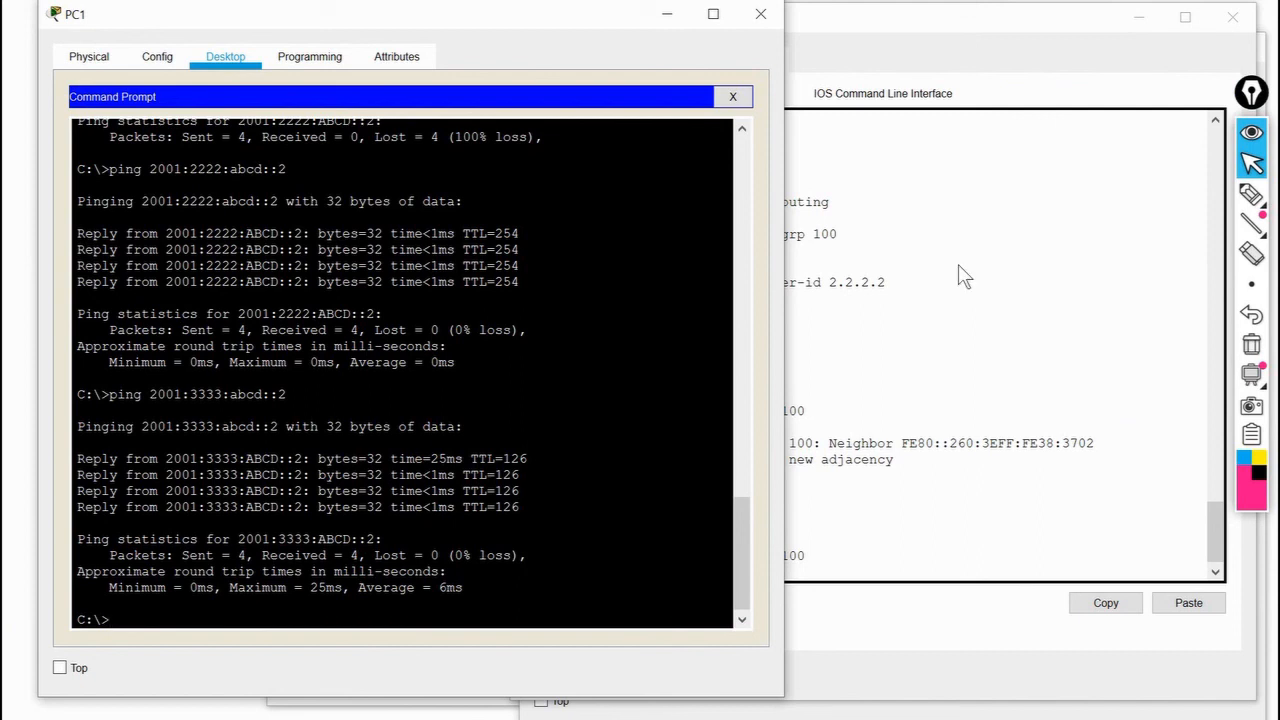
key("alt+Tab")
key("alt+Tab")
key("alt+Tab")
key("alt+Tab")
key("alt+Tab")
key("alt+Tab")
key("alt+Tab")
key("alt+Tab")
key("alt+Tab")
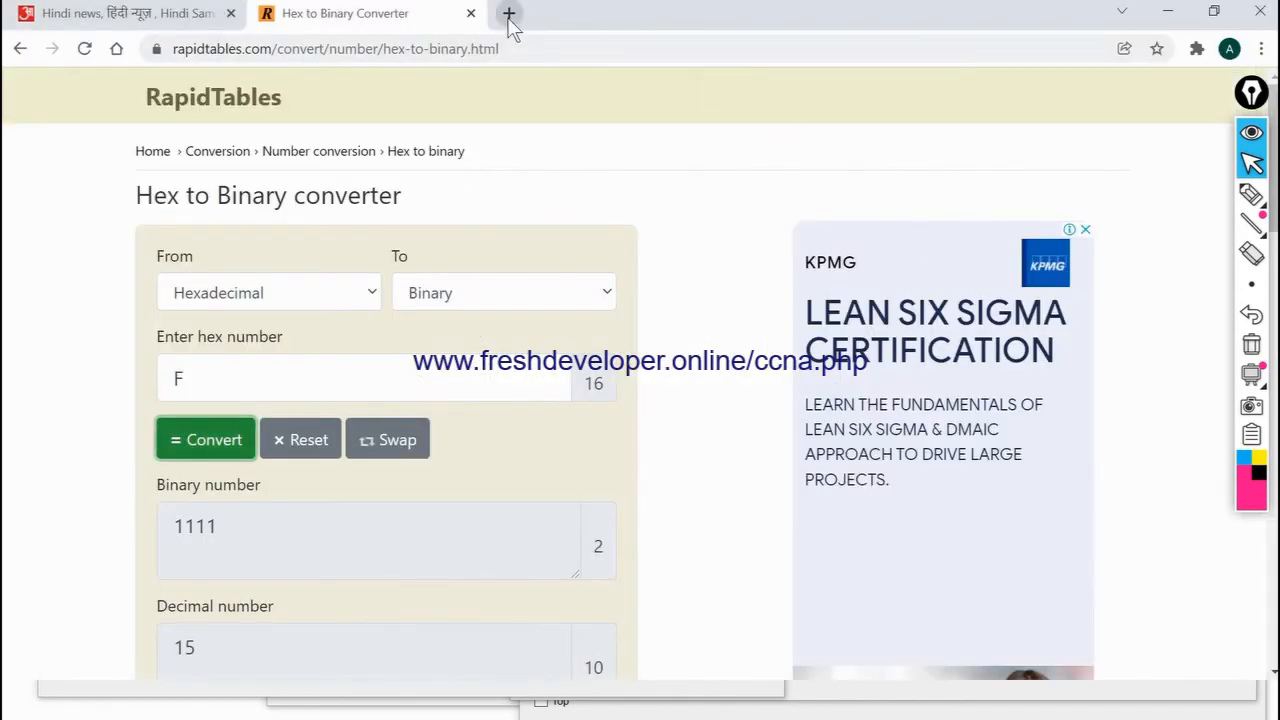
Open freshdeveloper.online/ccna.php in a new browser tab and look through its day-by-day list of CCNA lessons.
left_click(508, 14)
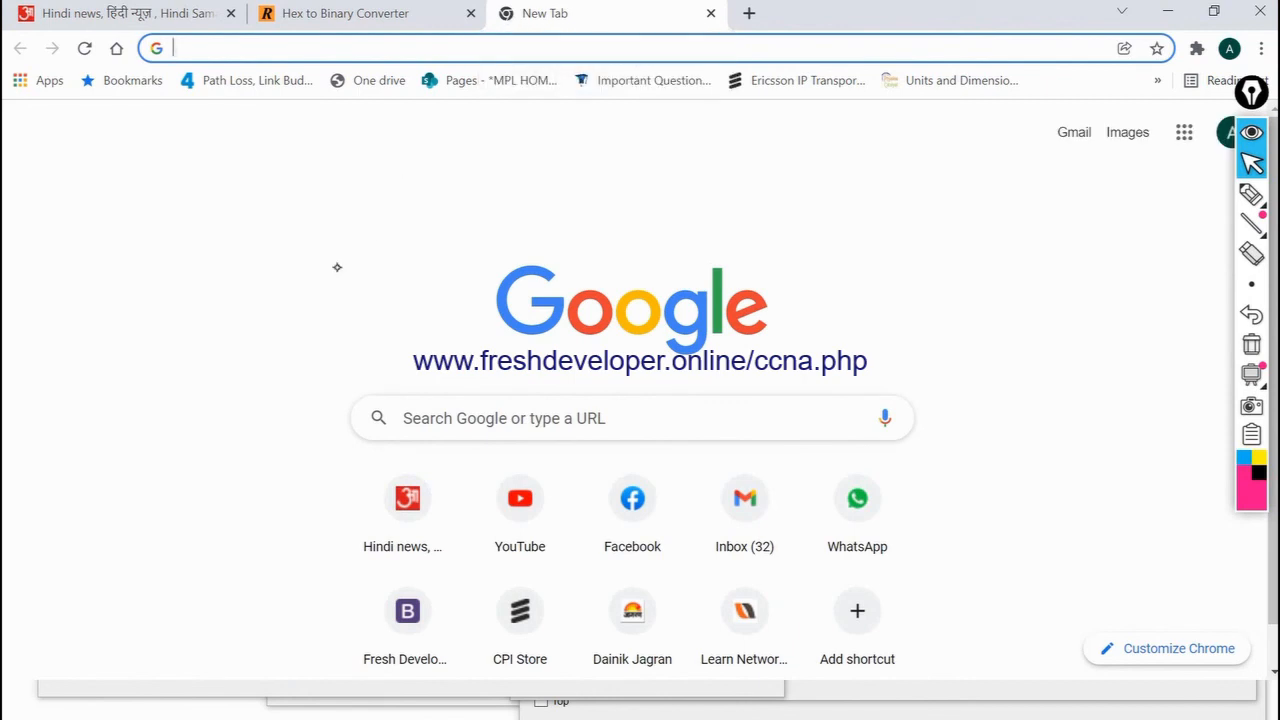
left_click(1251, 195)
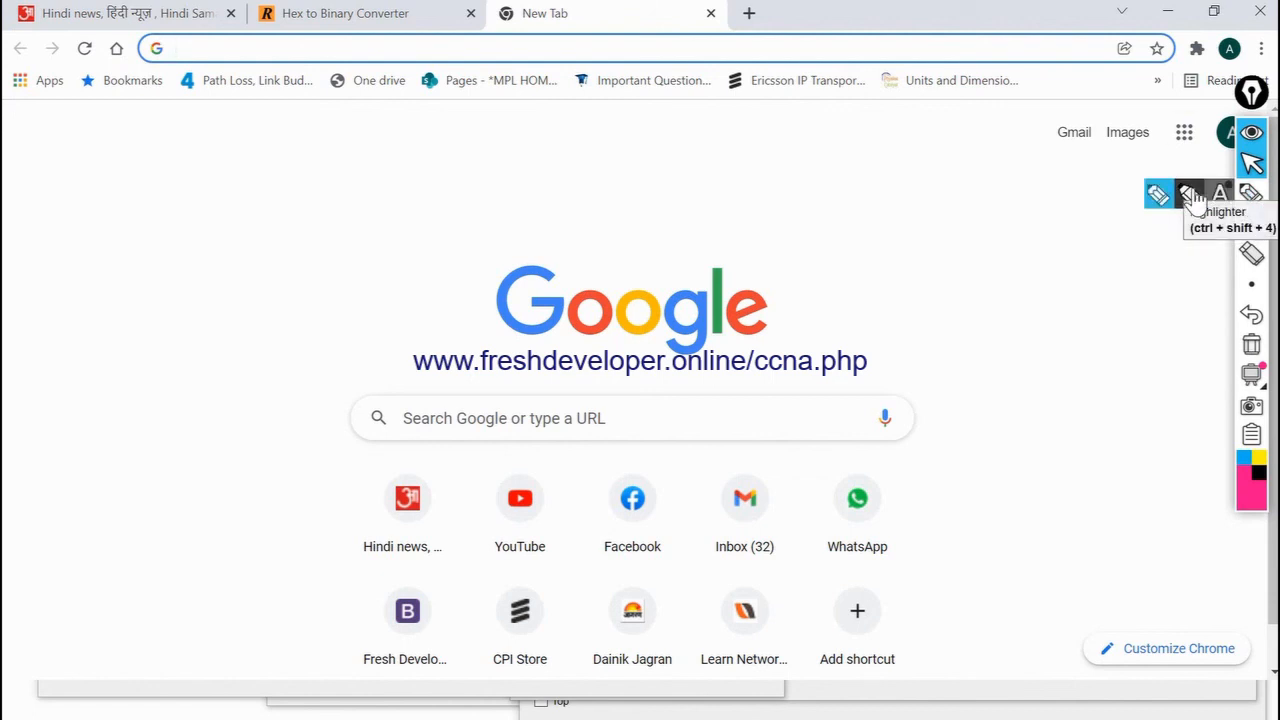
left_click(900, 45)
type("fr")
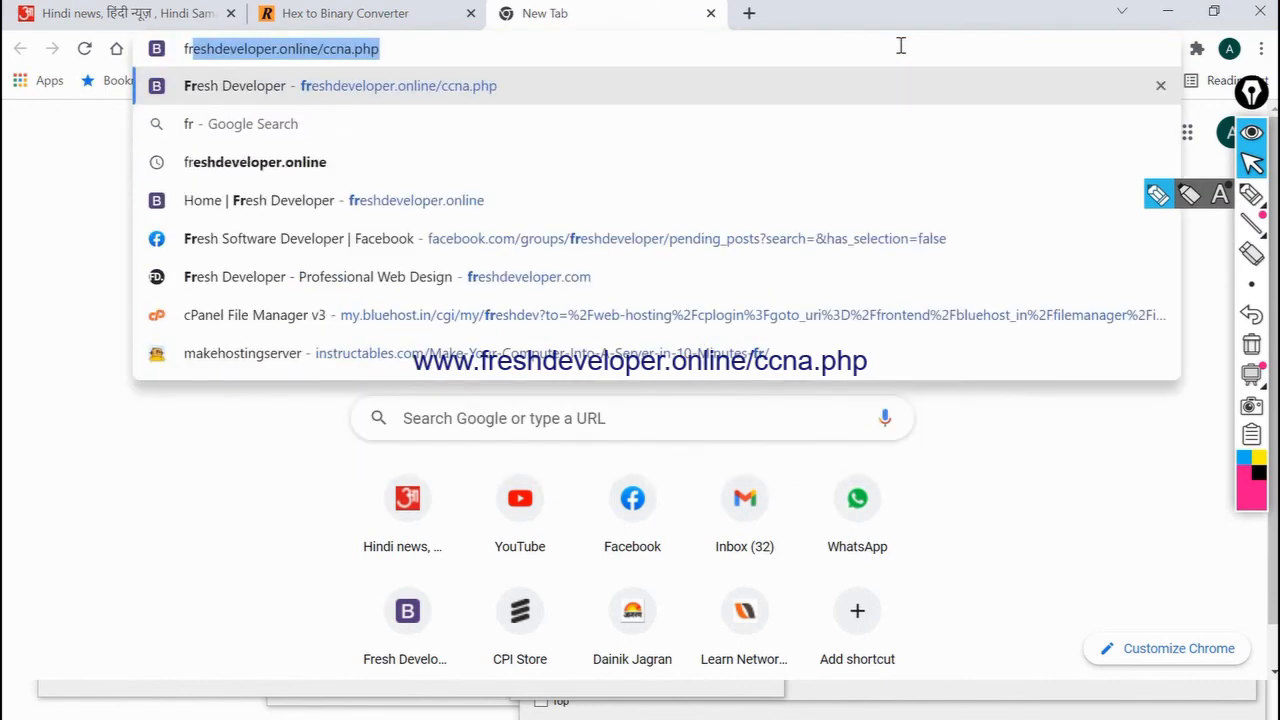
key("Return")
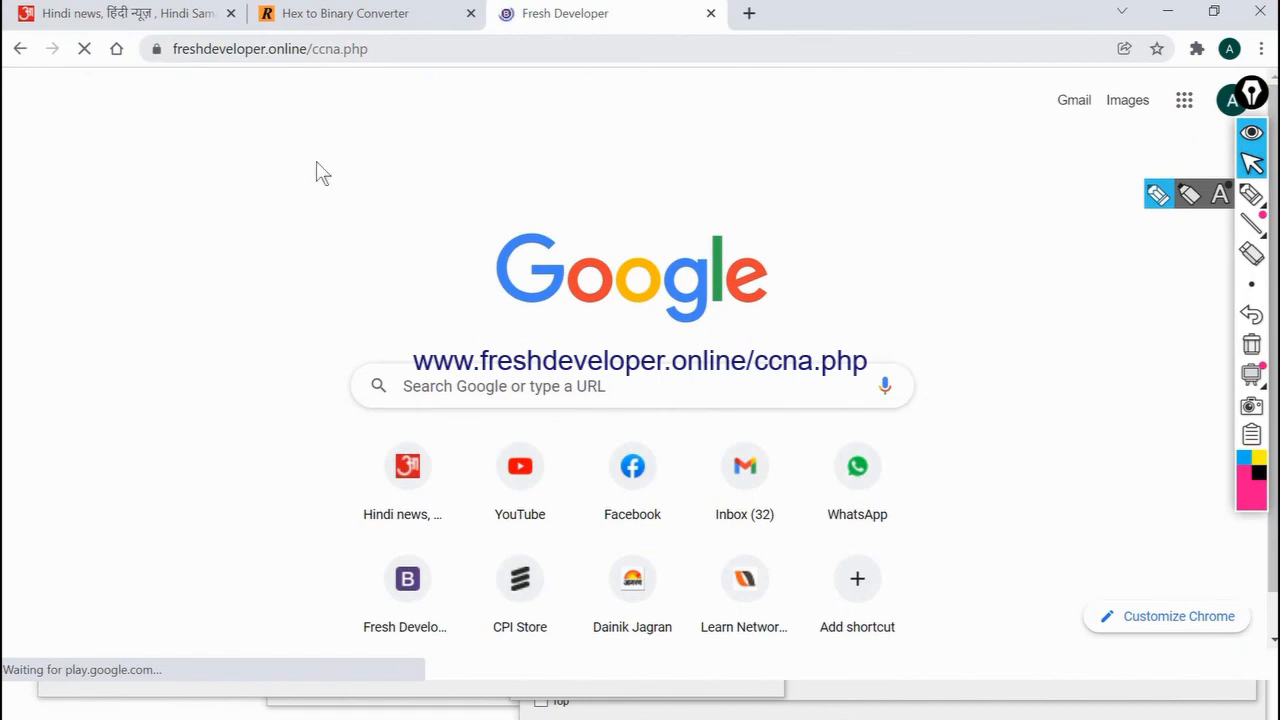
scroll(329, 440, "down", 7)
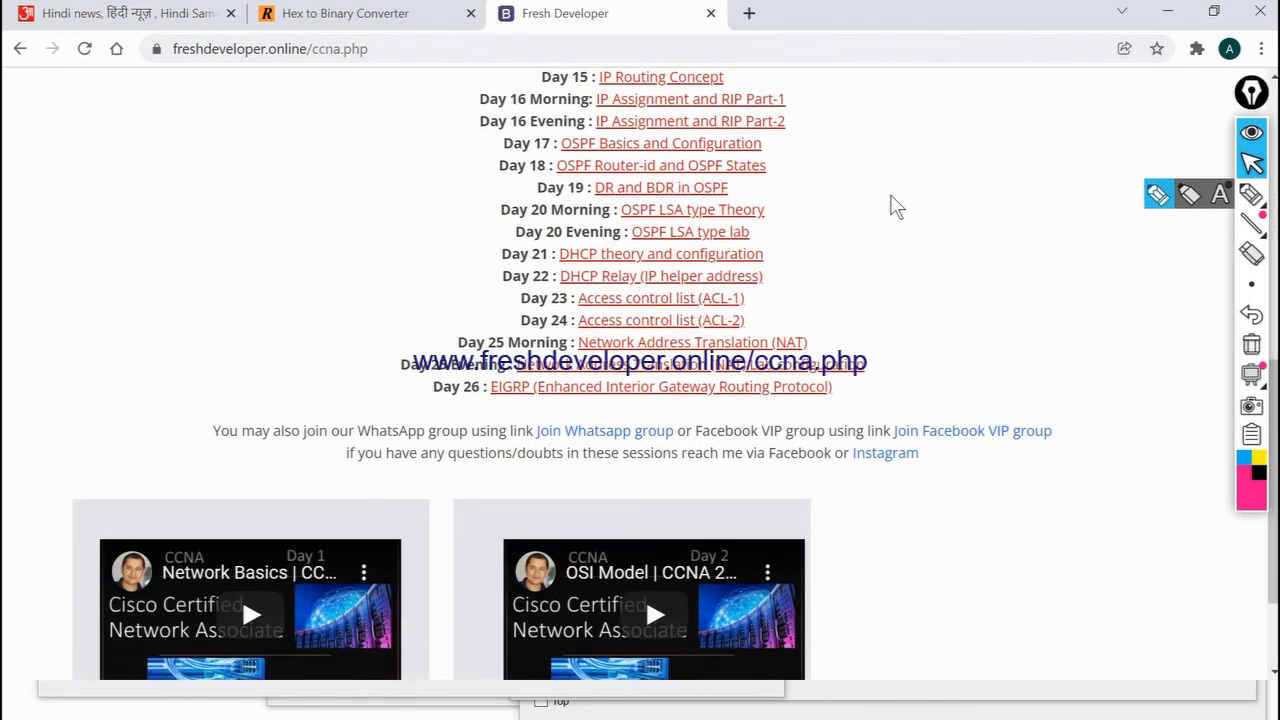
scroll(895, 205, "up", 7)
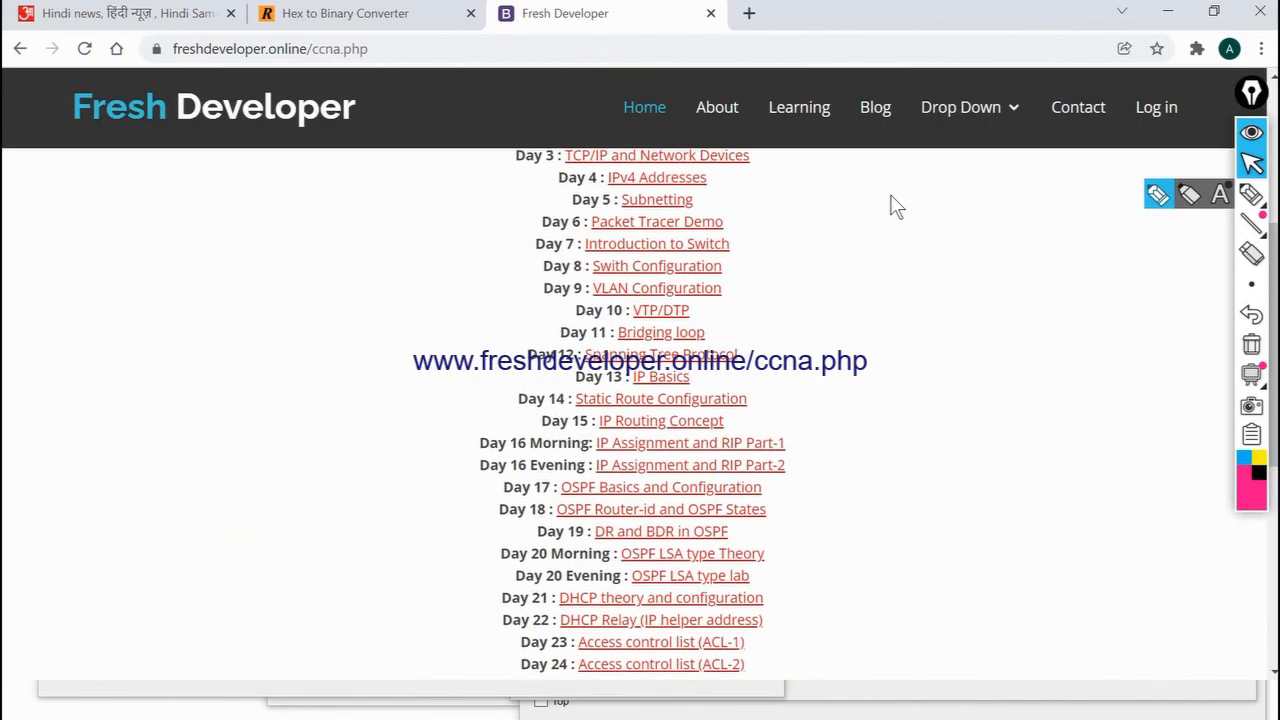
scroll(895, 205, "down", 6)
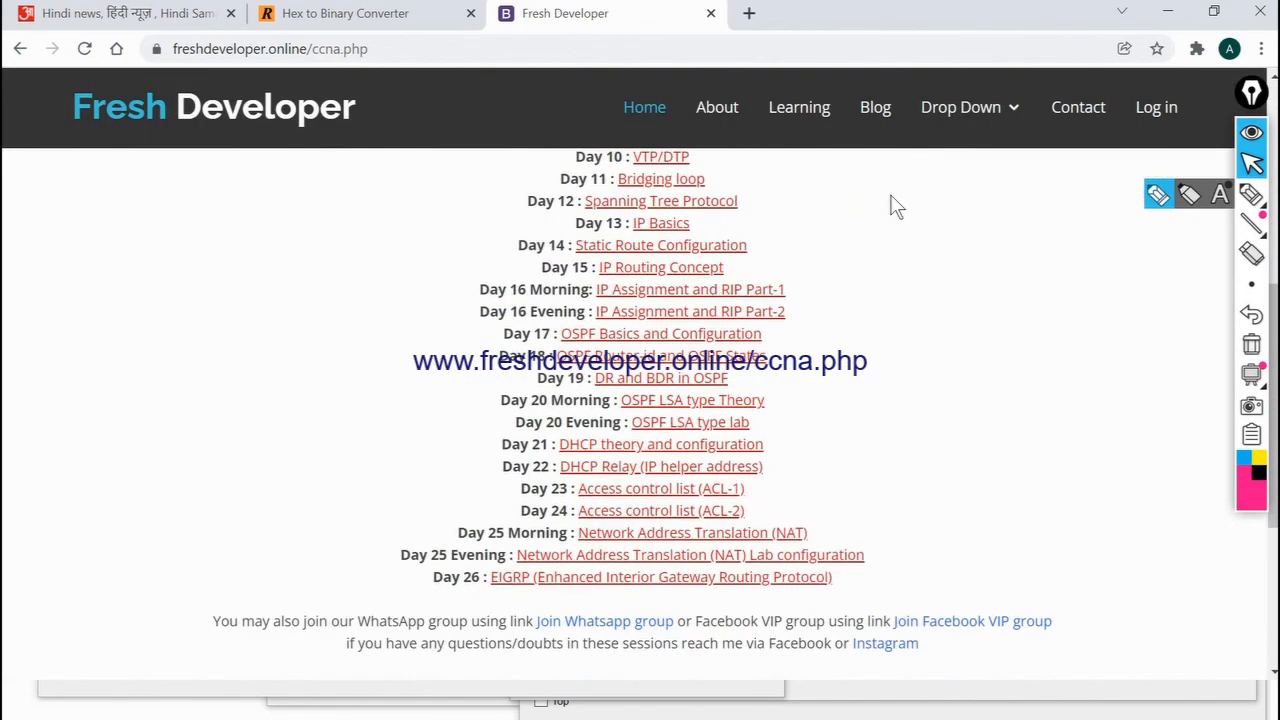
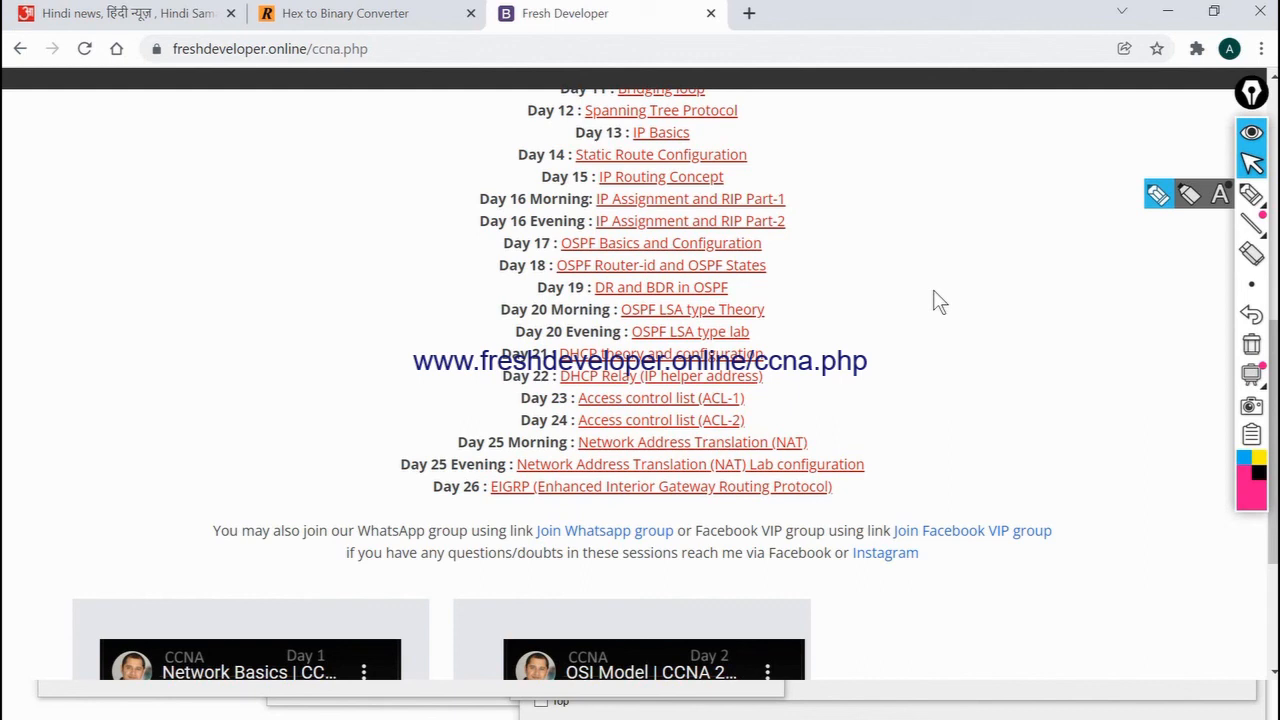
Minimize the browser and both router CLI windows, and return to PC1's command prompt over the slide show.
left_click(1166, 14)
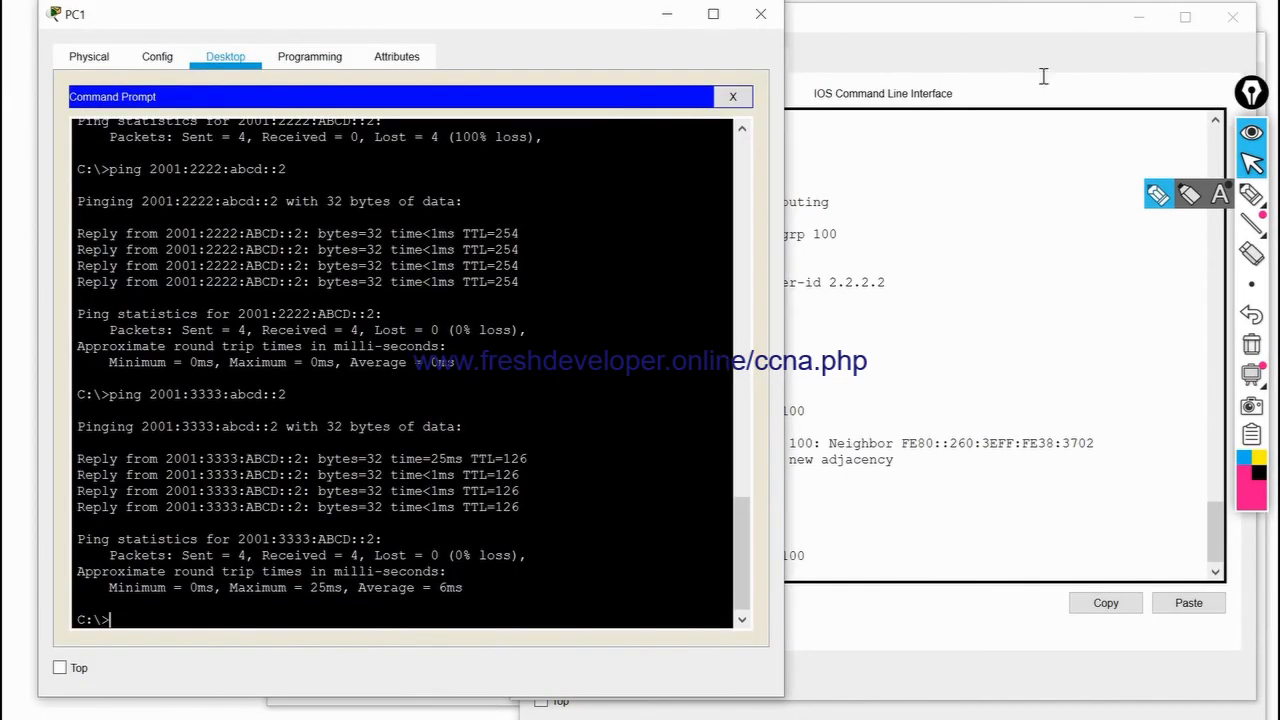
left_click(1138, 17)
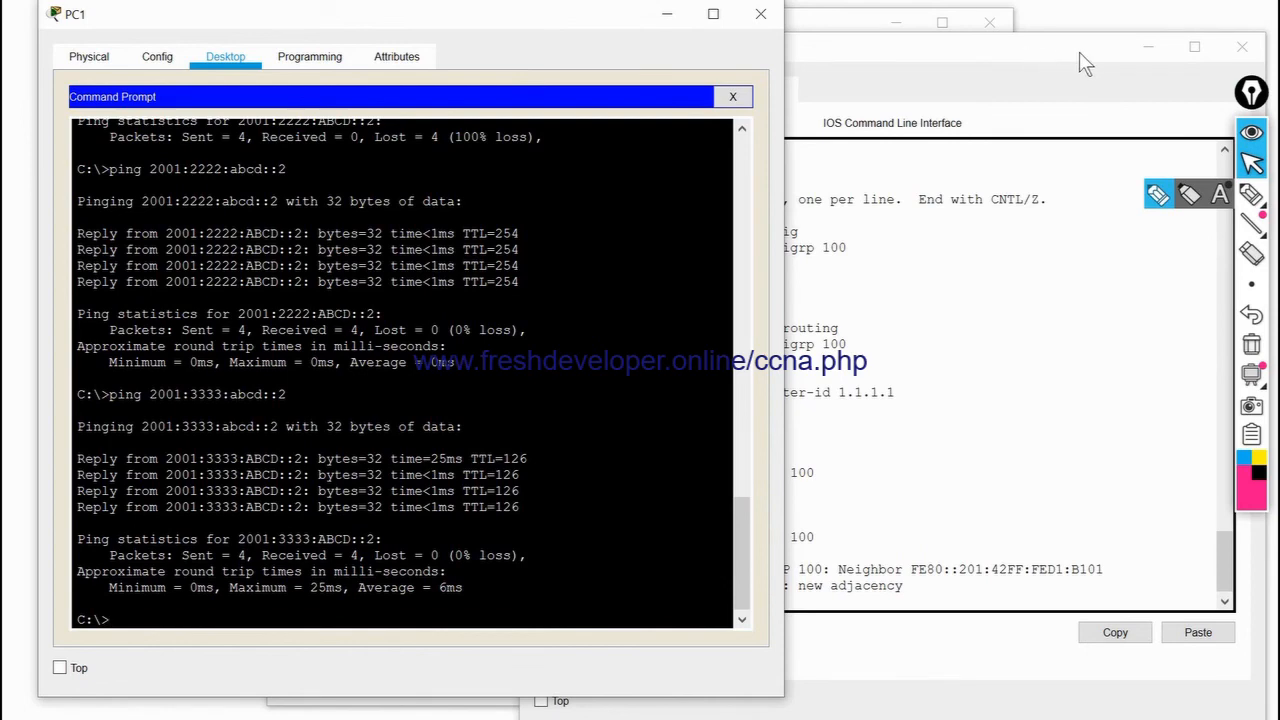
left_click(1145, 46)
left_click(695, 289)
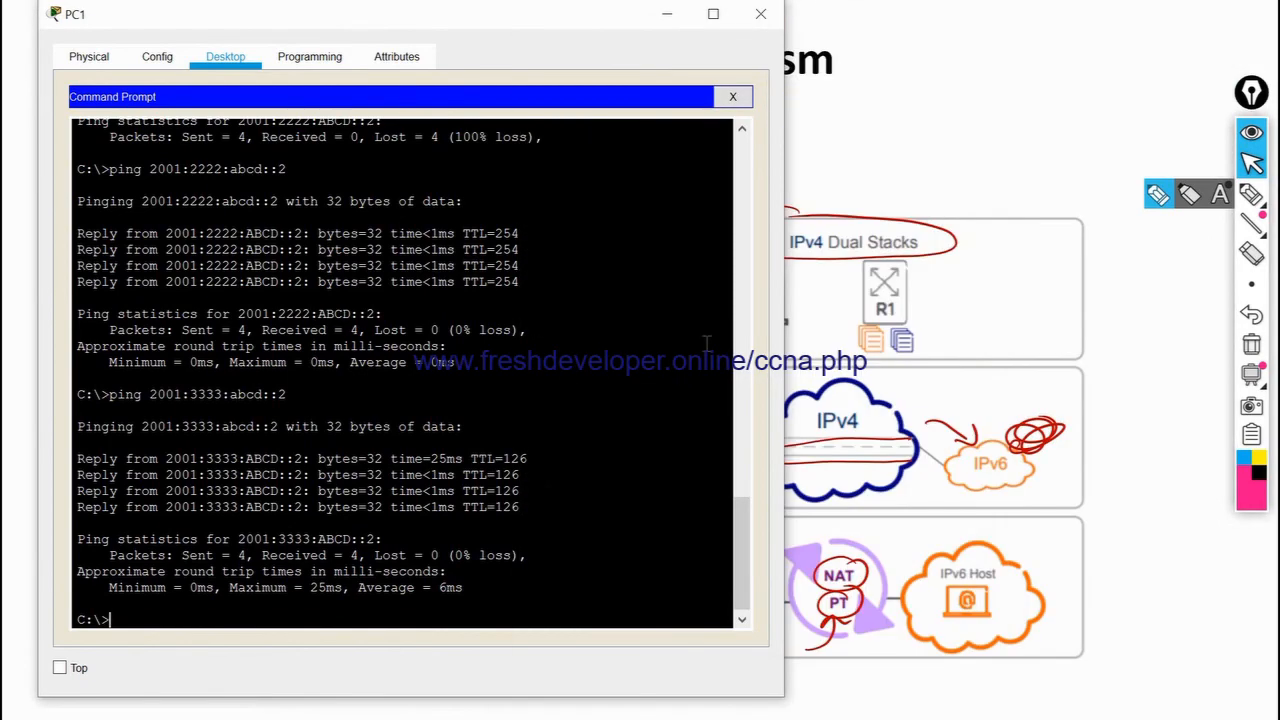
key("alt+Tab")
key("alt+Tab")
key("alt+Tab")
key("alt+Tab")
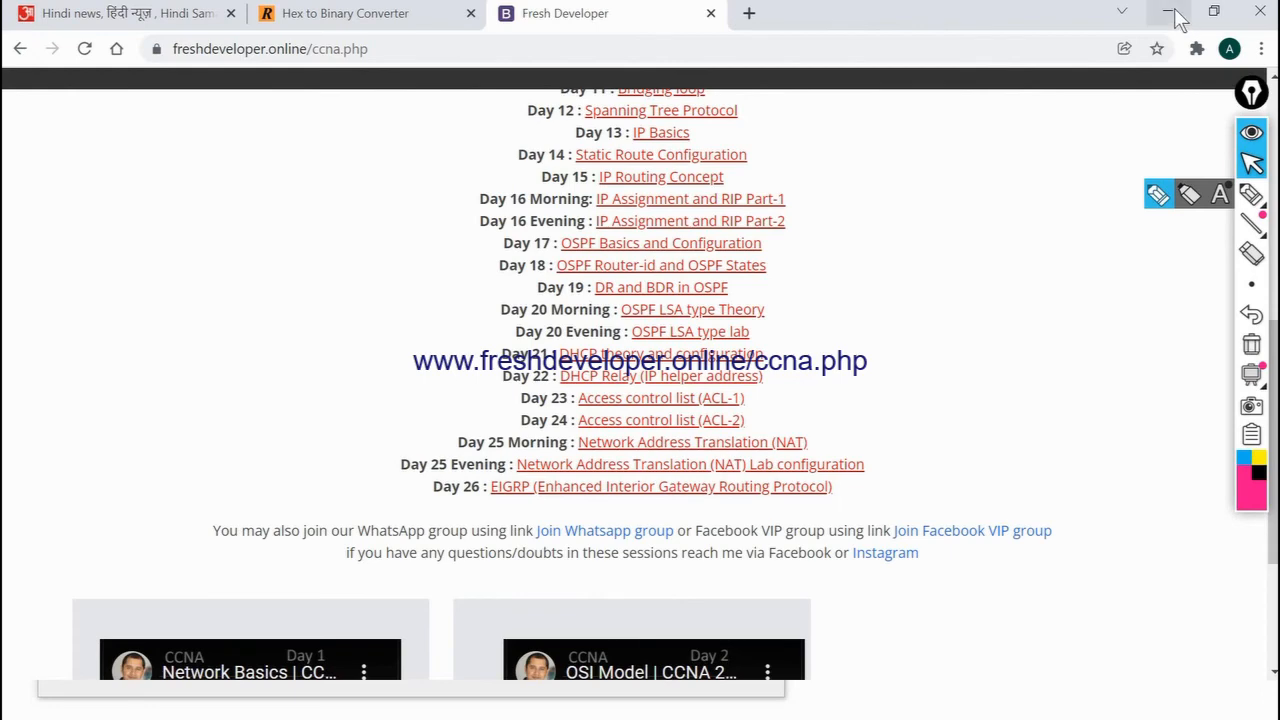
left_click(1168, 12)
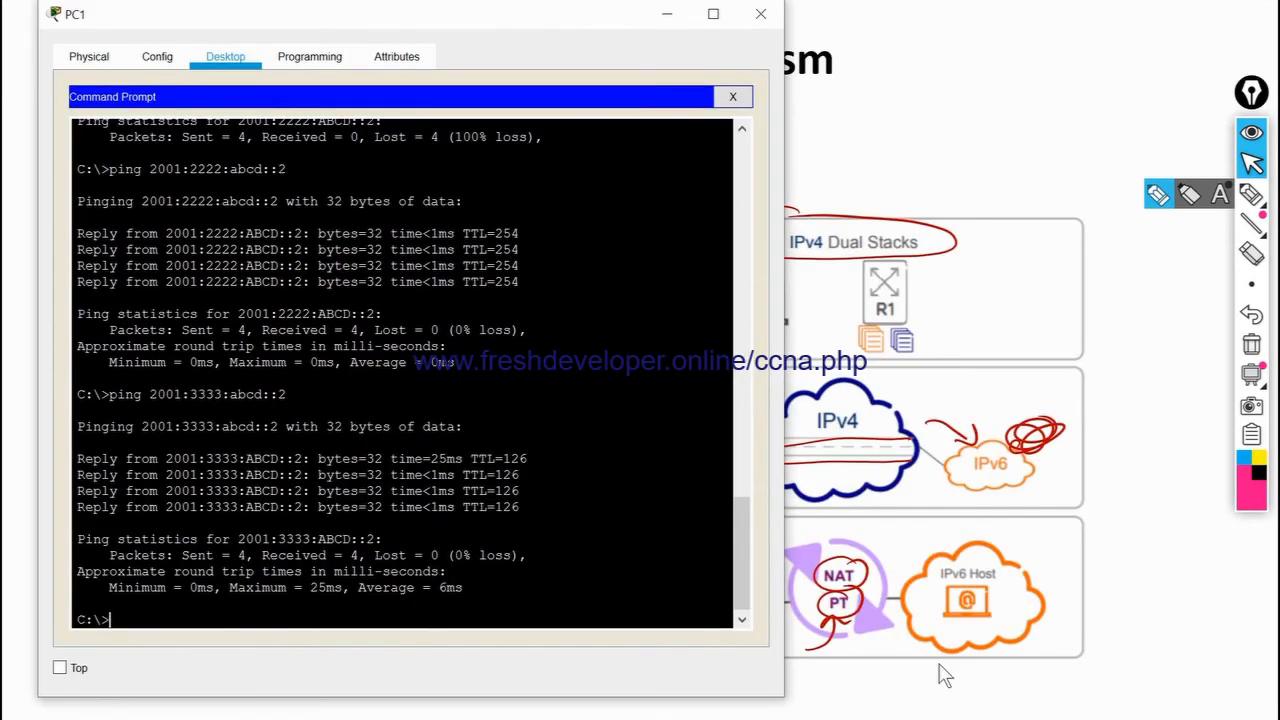
Switch to PowerPoint, end the slide show on the transition mechanisms slide, and keep the ink annotations.
left_click(1035, 189)
key("Escape")
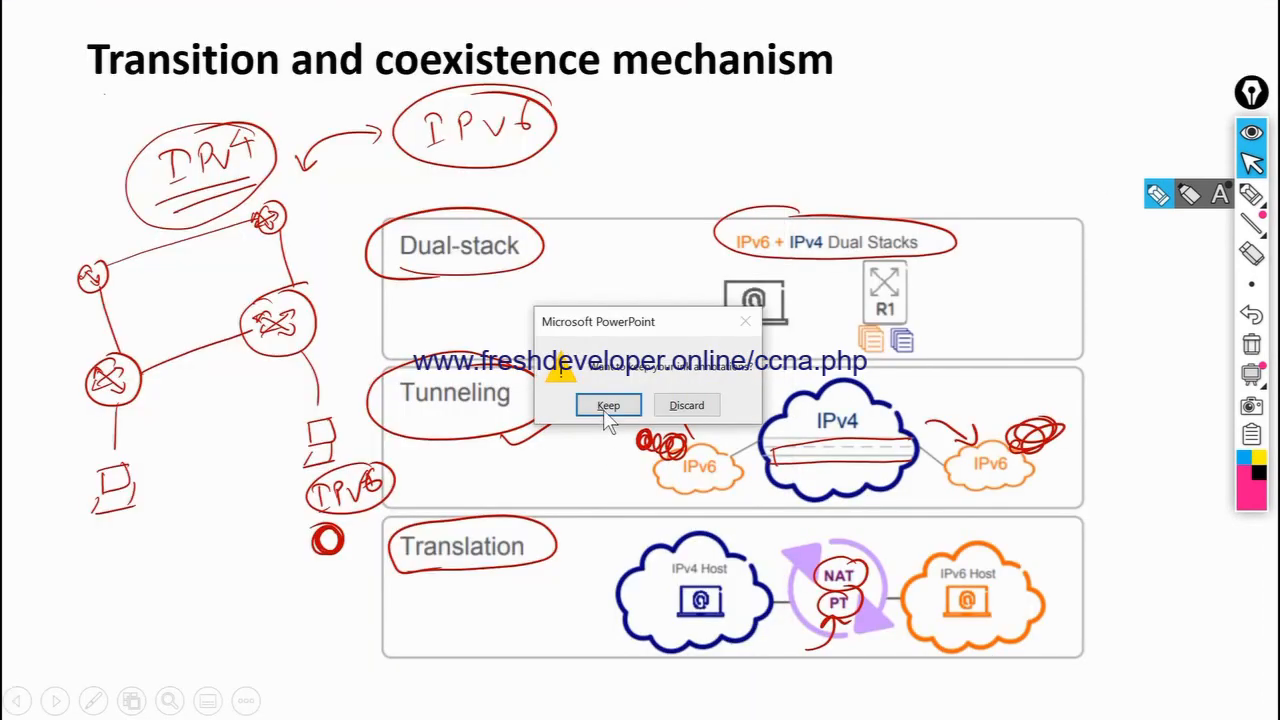
left_click(608, 405)
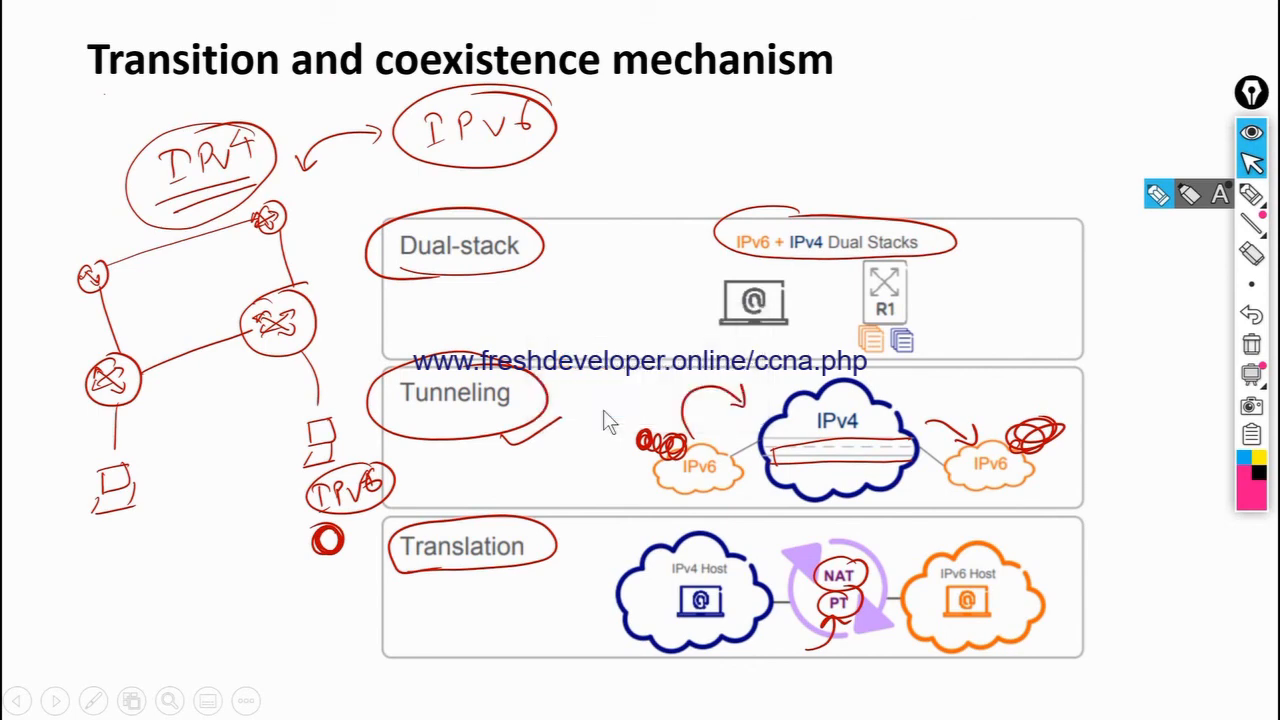
key("Escape")
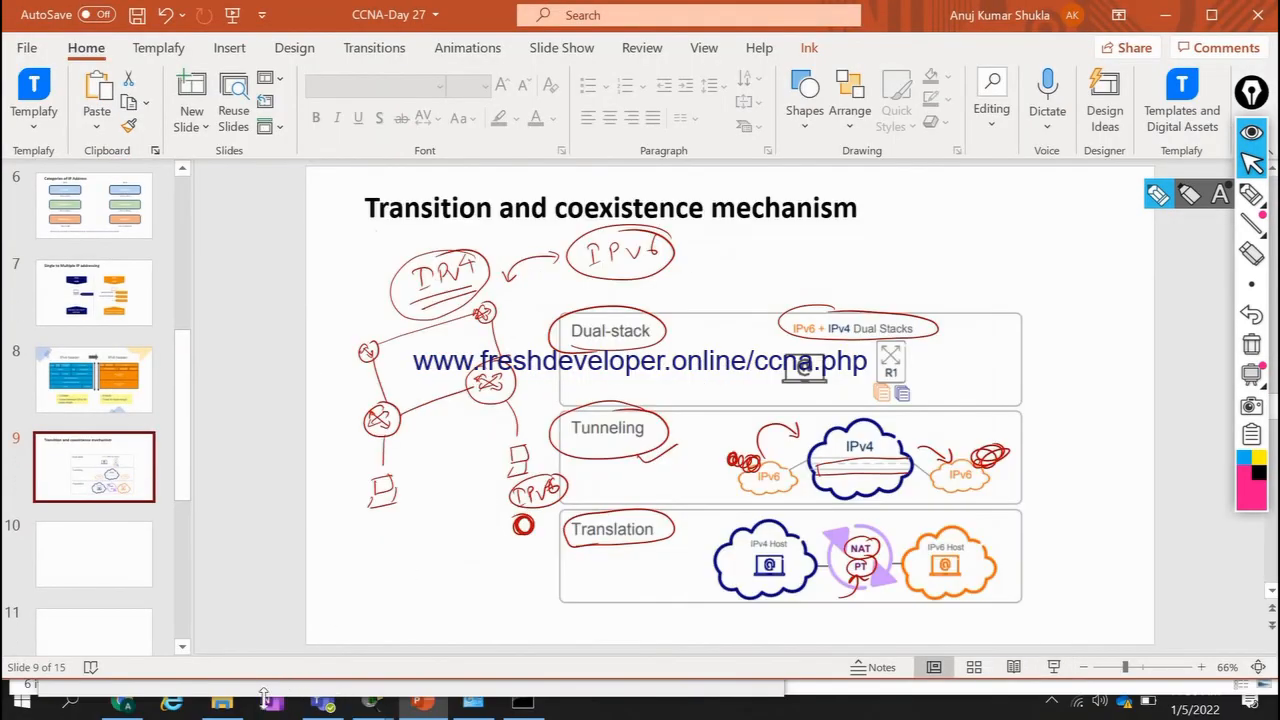
Switch to OneNote, maximize its DHCP page, and highlight the topics IPv6, QoS, CDP/LLdP Eherchannel/LACP, Security Fundamentals, and Automation and Programmability.
left_click(270, 704)
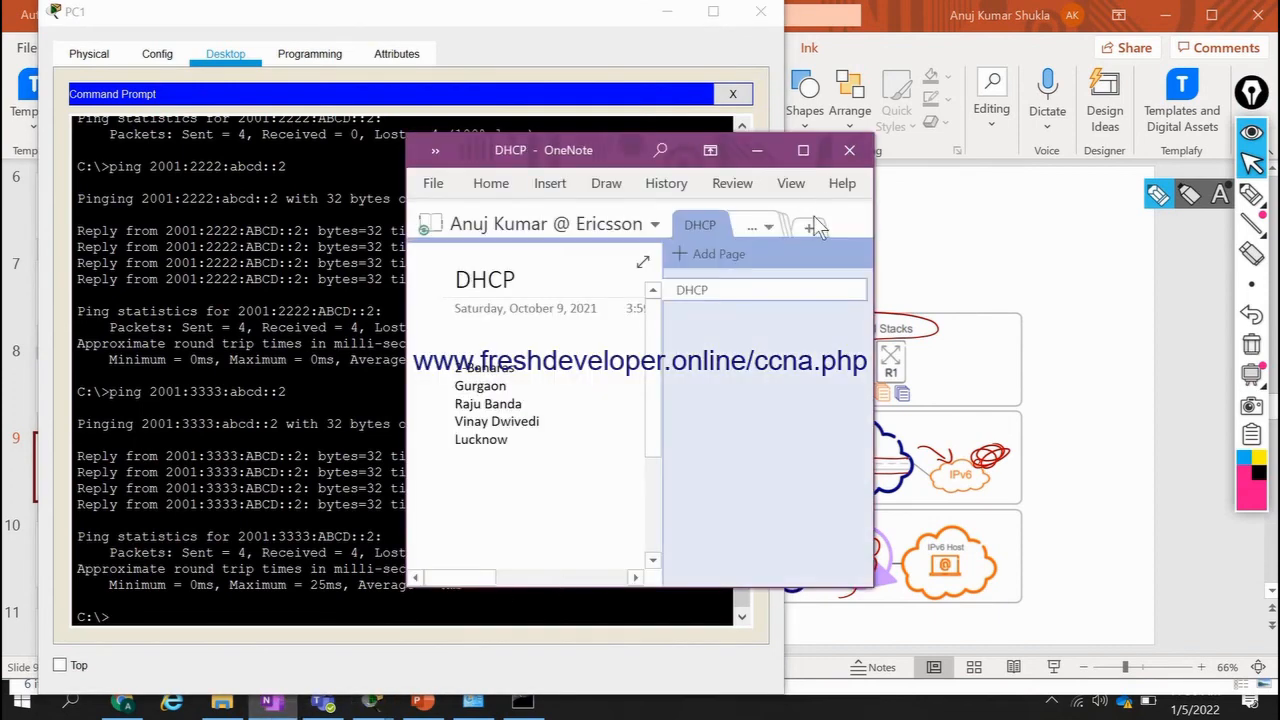
left_click(803, 150)
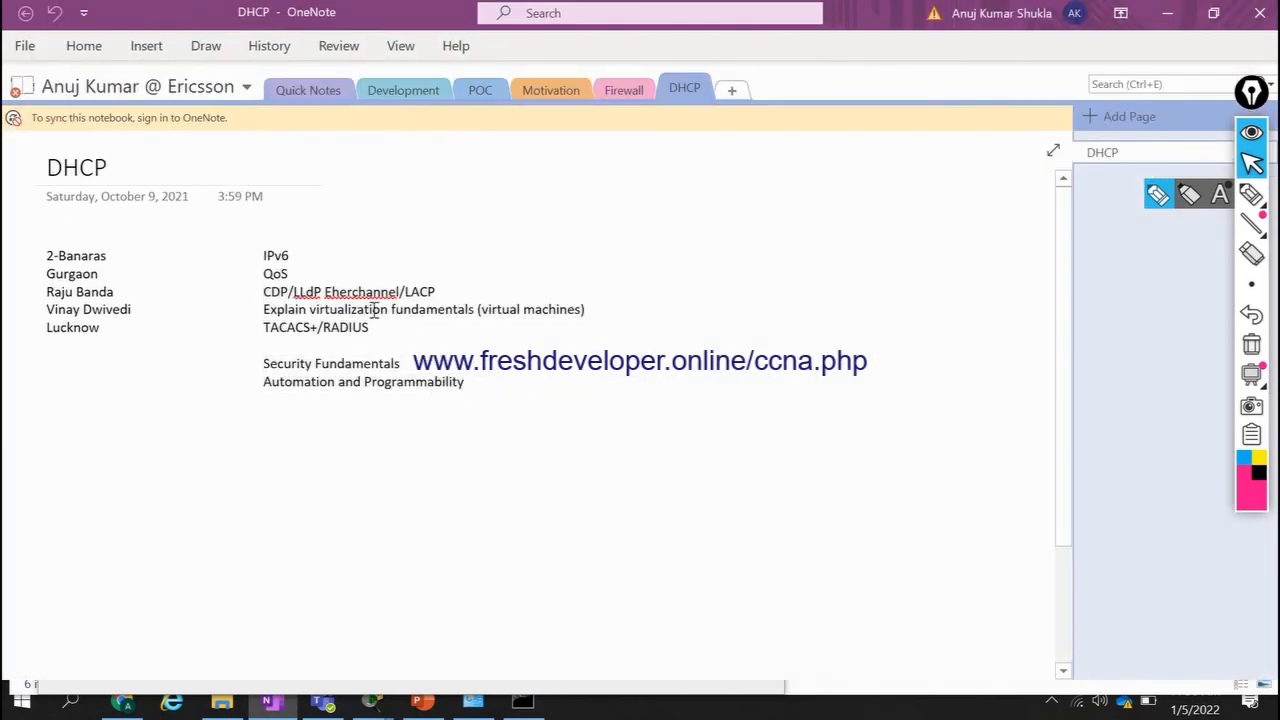
double_click(262, 256)
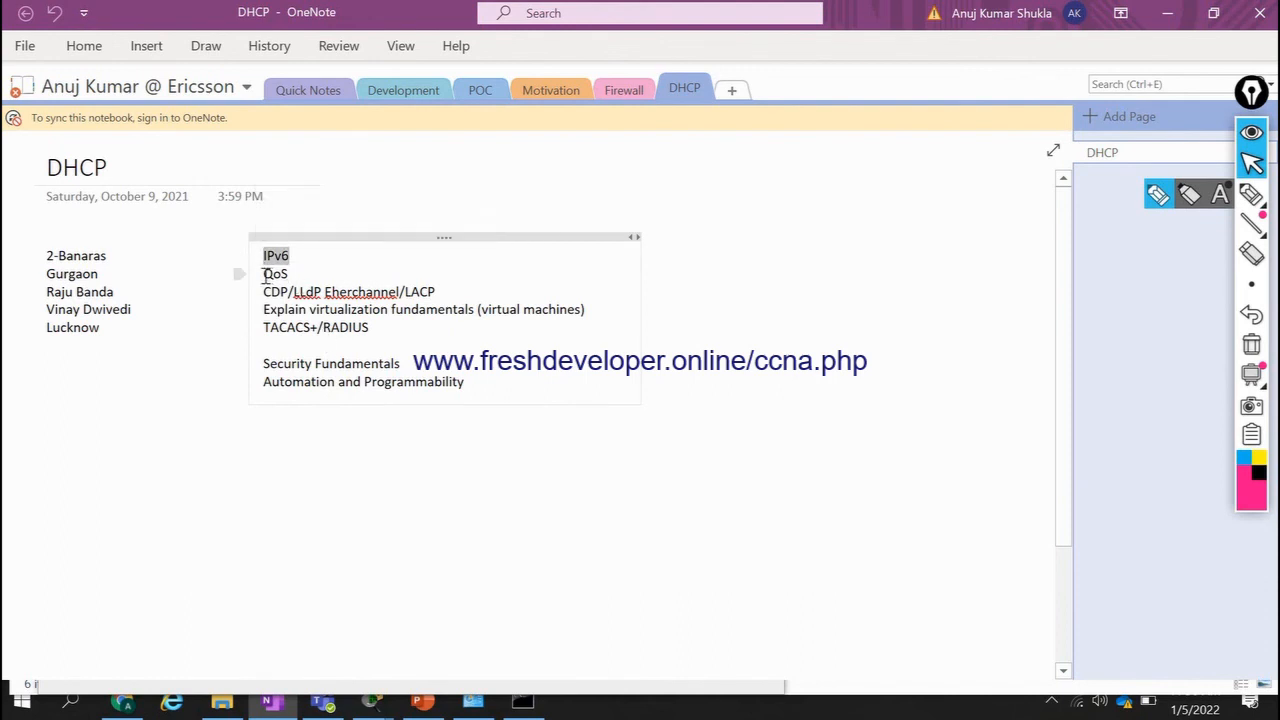
double_click(263, 274)
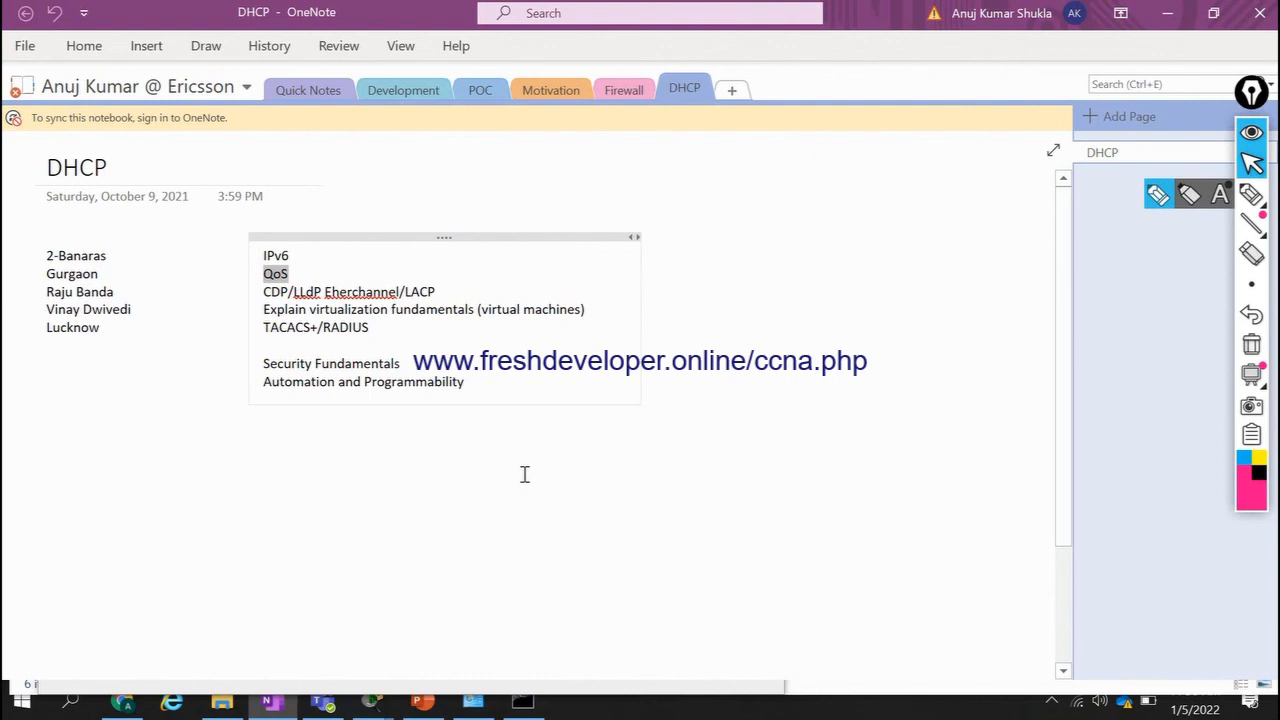
left_click_drag(444, 291, 262, 298)
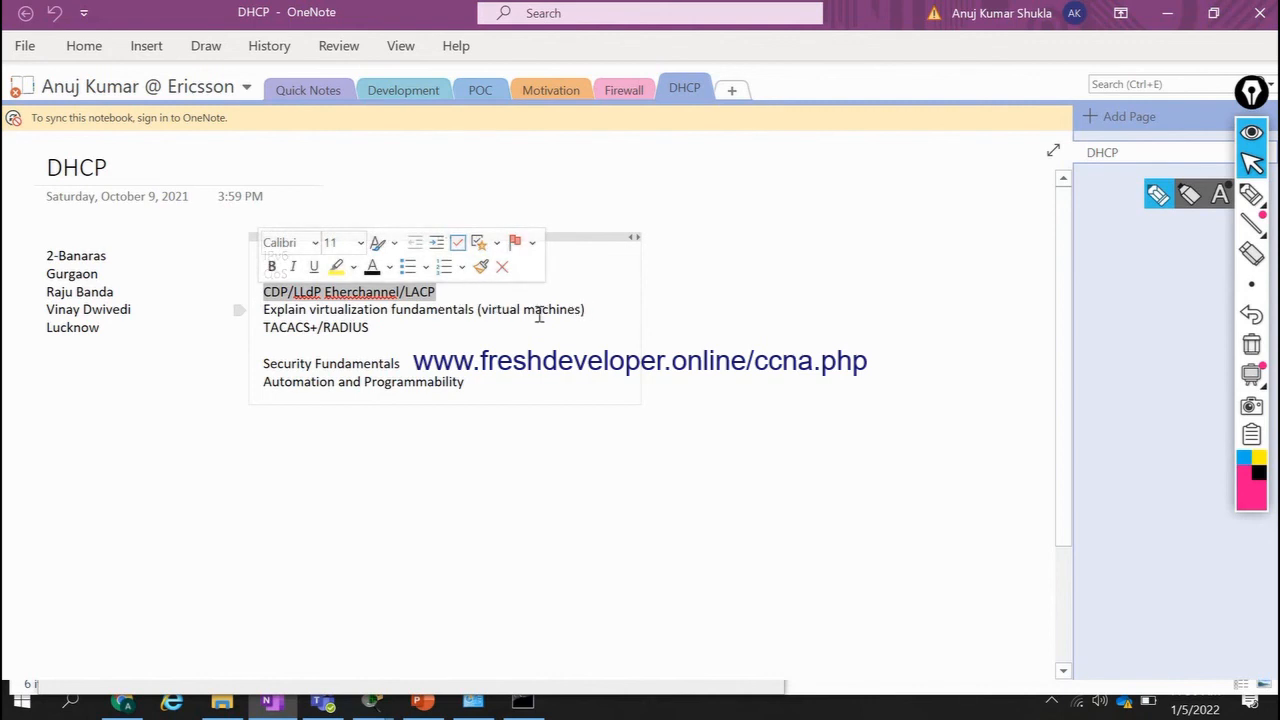
left_click_drag(539, 314, 478, 388)
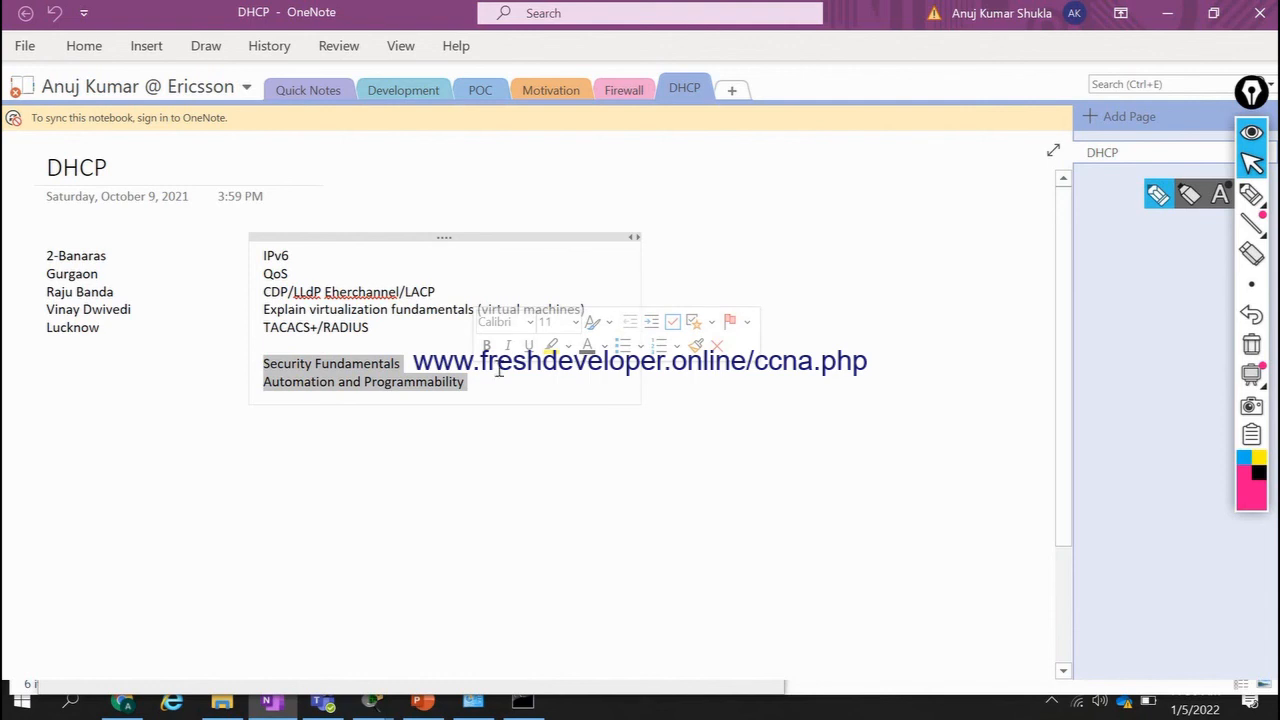
left_click(472, 395)
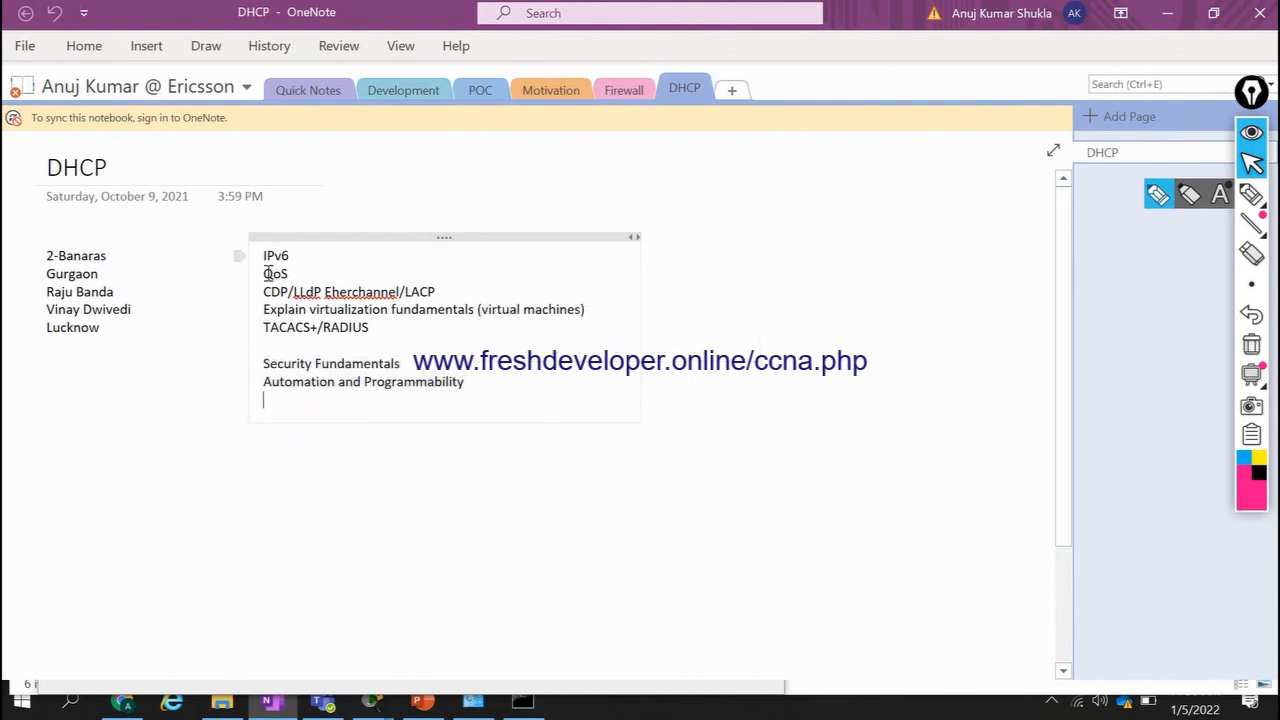
Review the topic groups from QoS to TACACS+/RADIUS and the two below them by highlighting each, and minimize OneNote.
left_click_drag(265, 275, 364, 335)
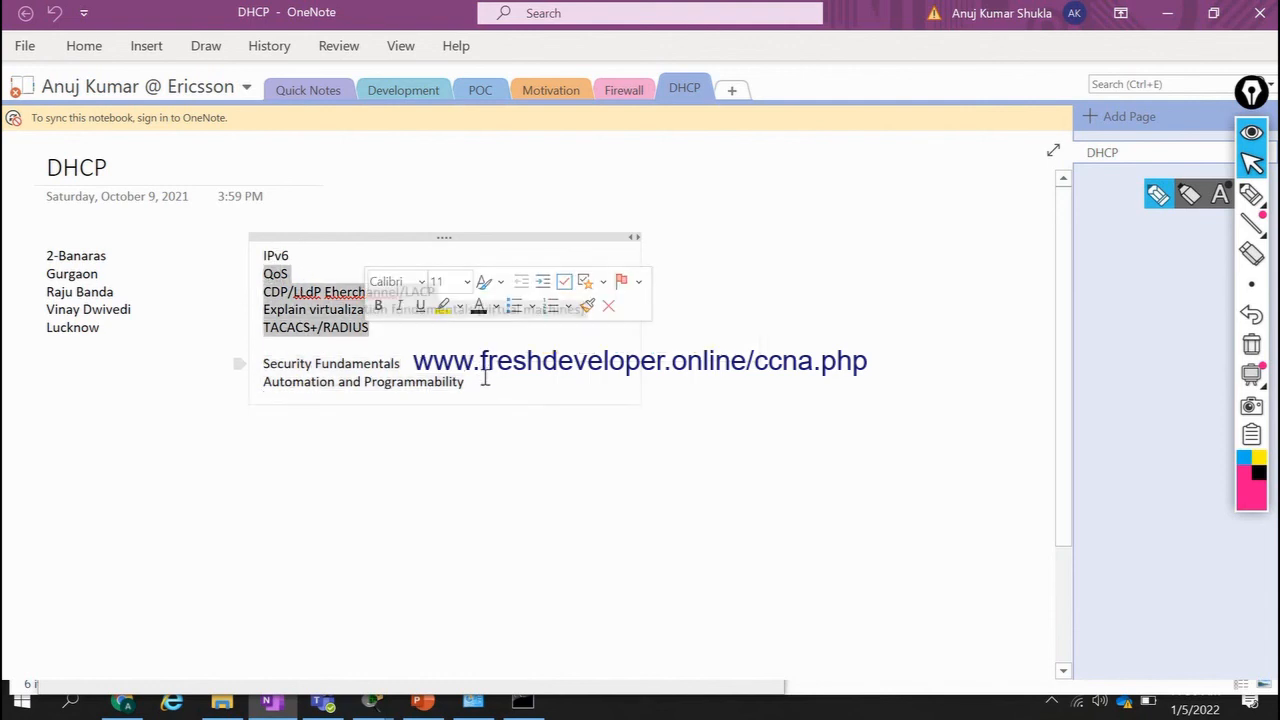
left_click_drag(486, 378, 275, 350)
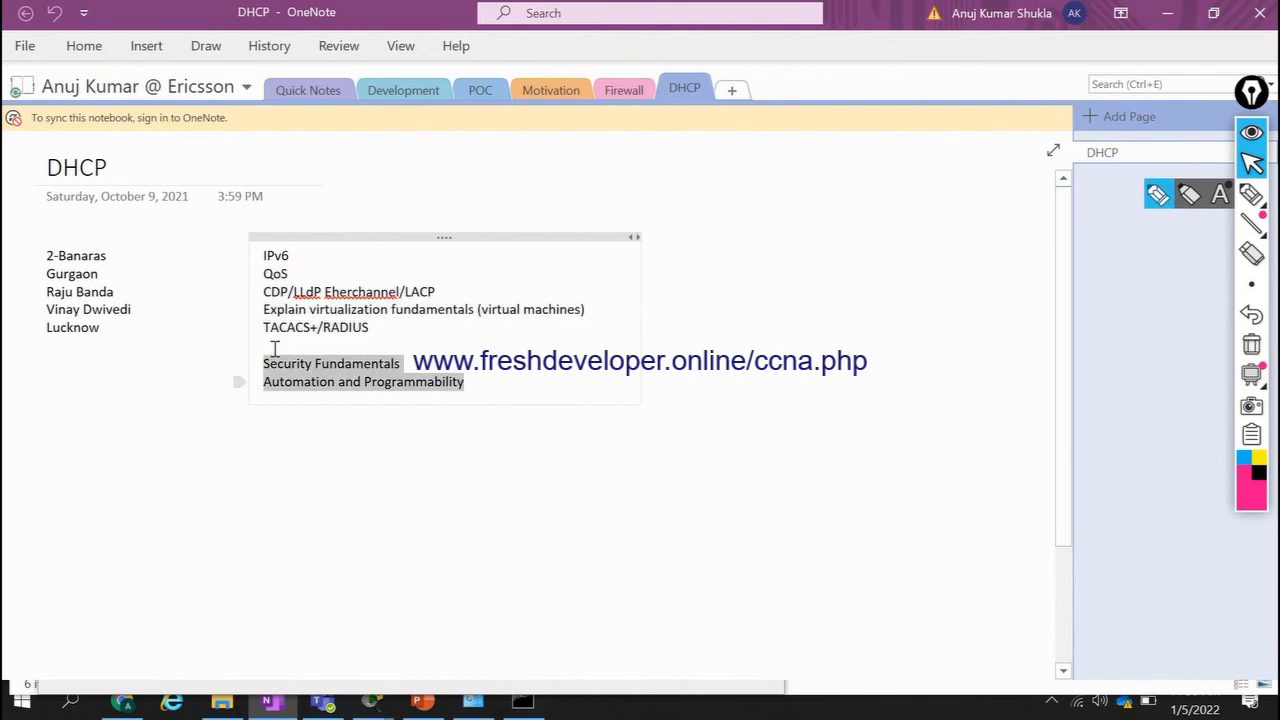
left_click(375, 411)
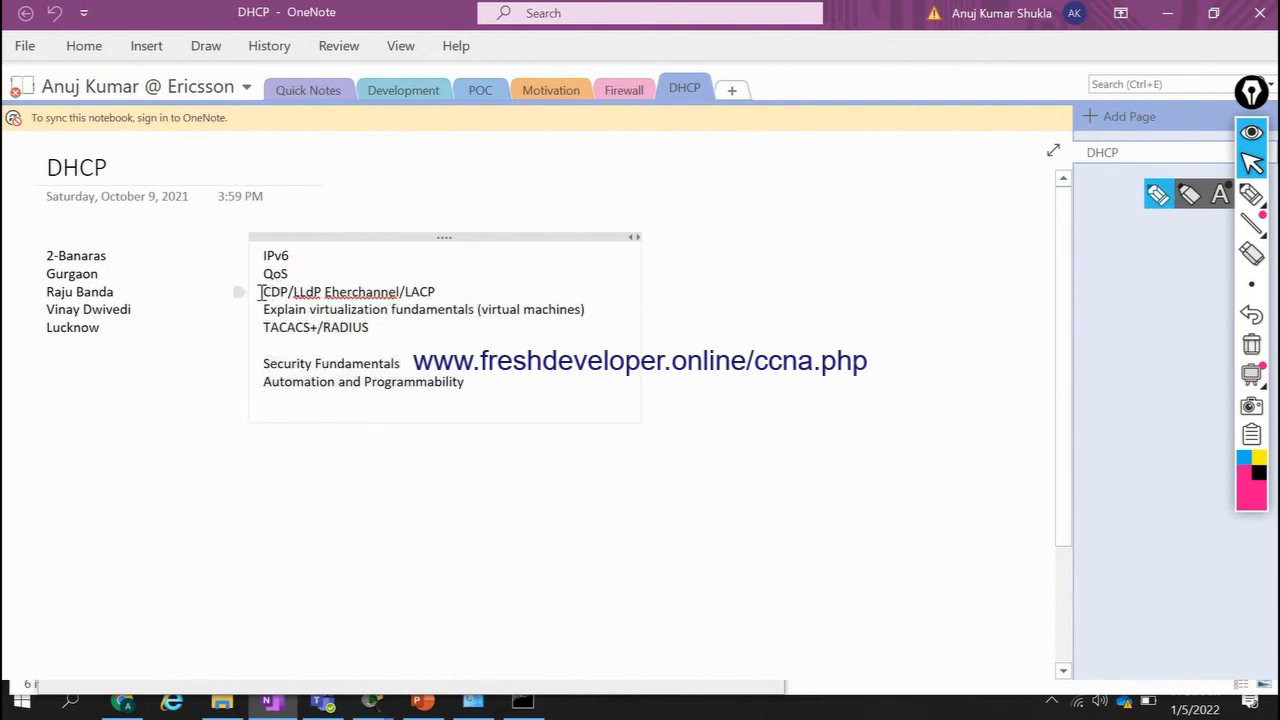
left_click_drag(265, 292, 407, 343)
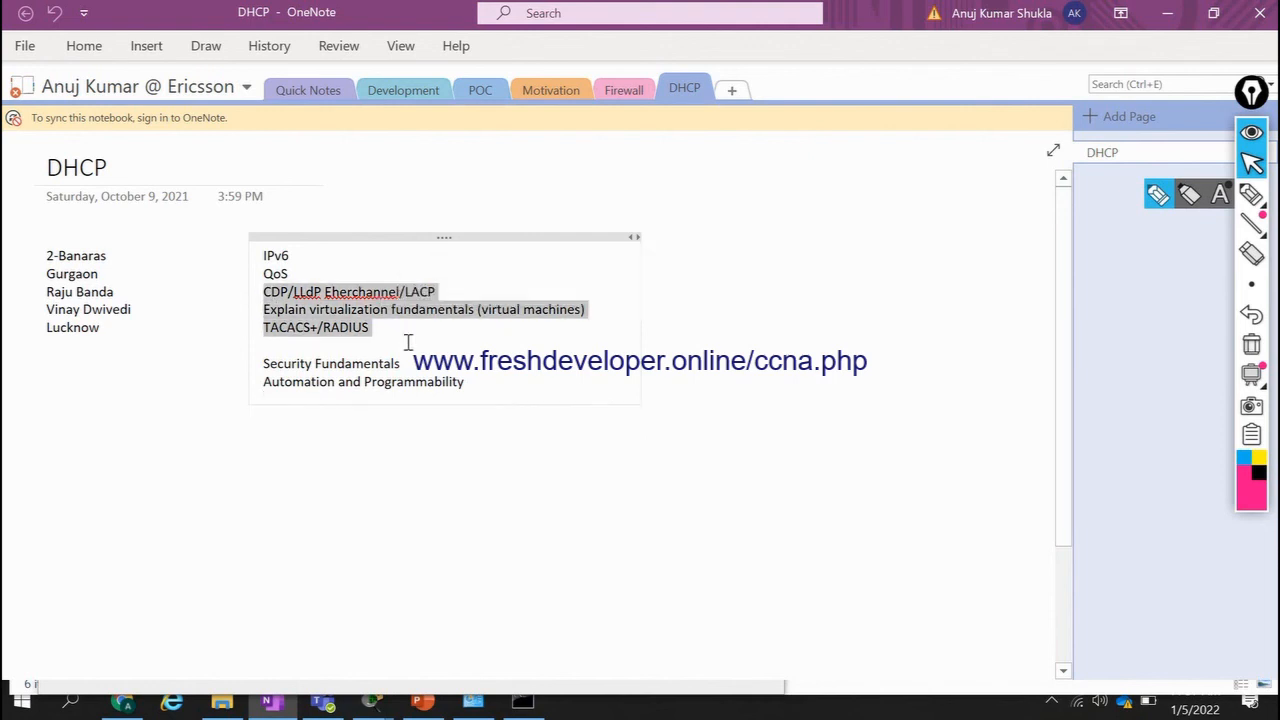
left_click(407, 343)
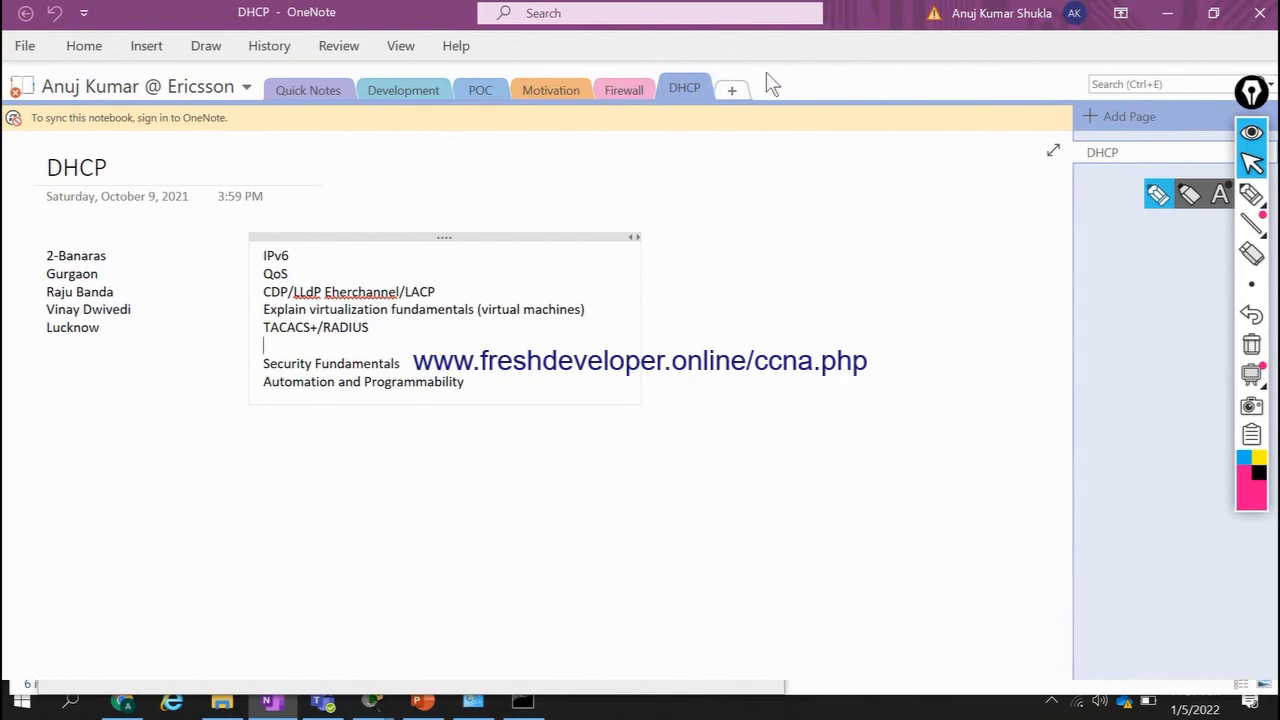
left_click(1156, 17)
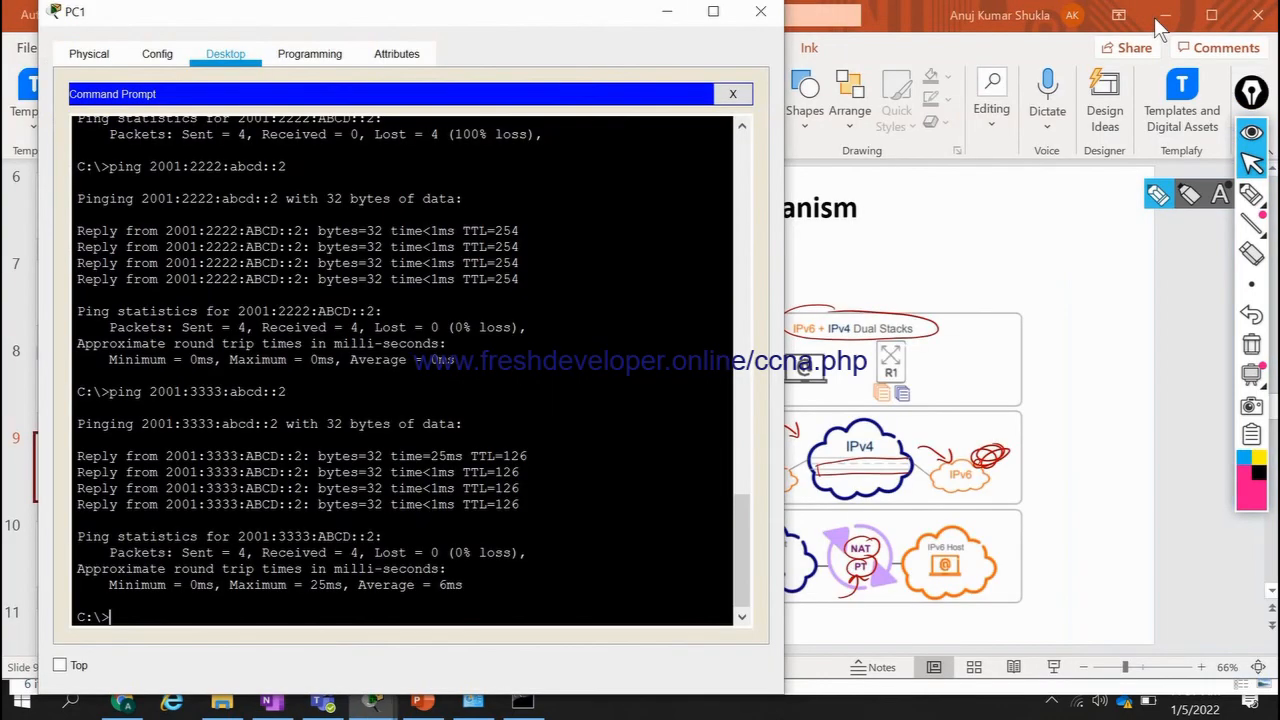